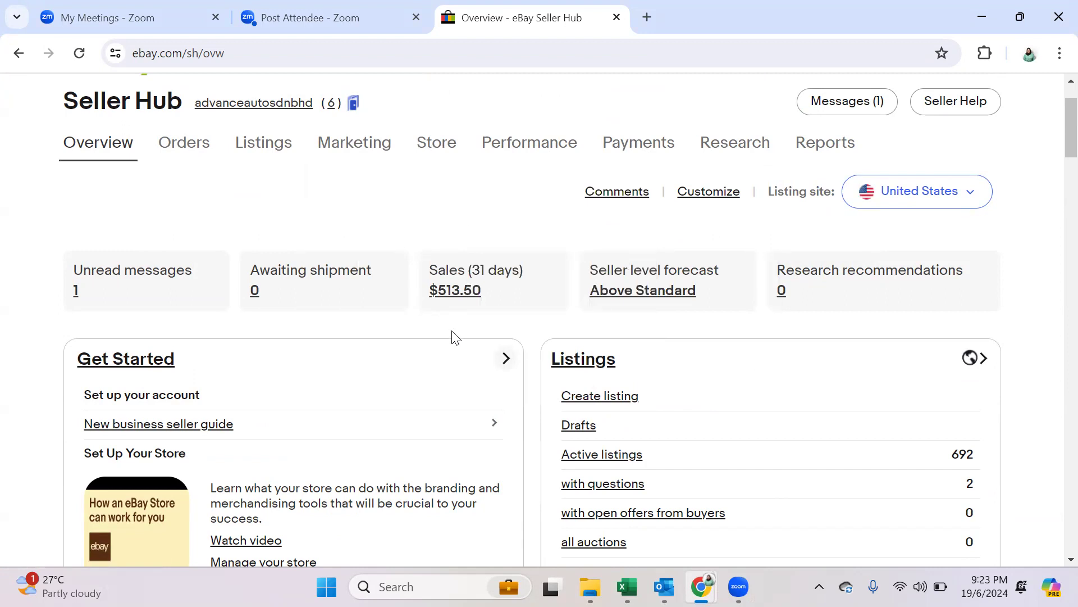
Step: Open the active listings page in Seller Hub and look over its search options and quick filters
mouse_move(256, 143)
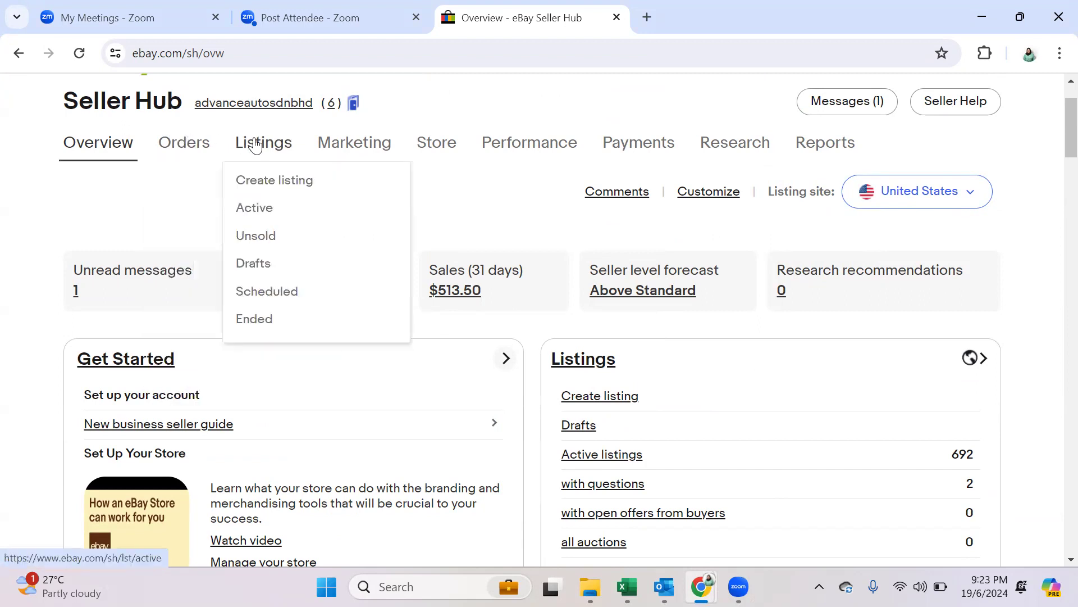
mouse_move(321, 154)
mouse_move(203, 147)
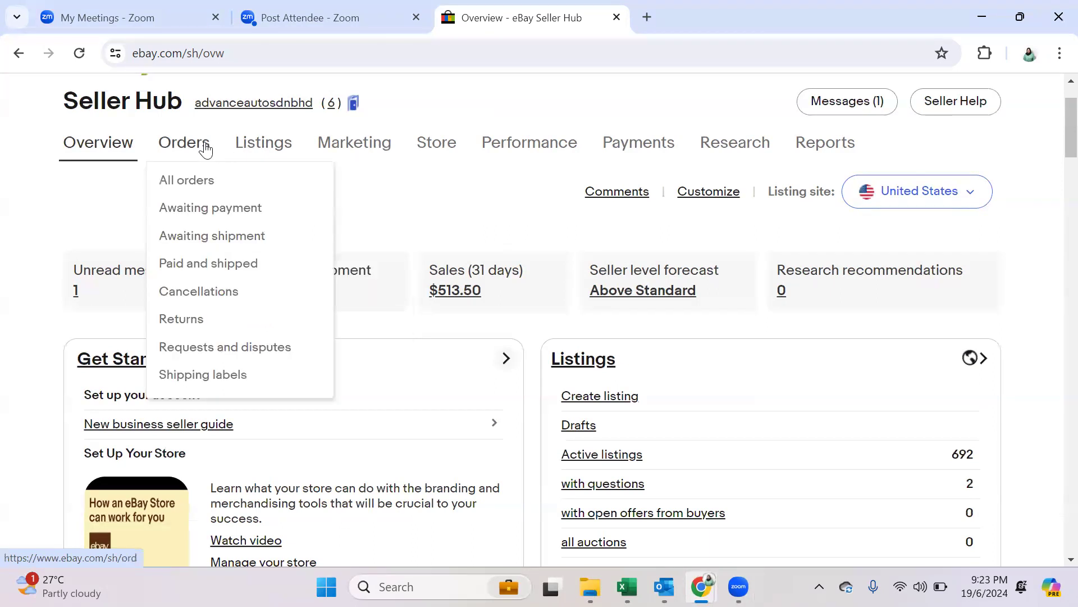
click(268, 145)
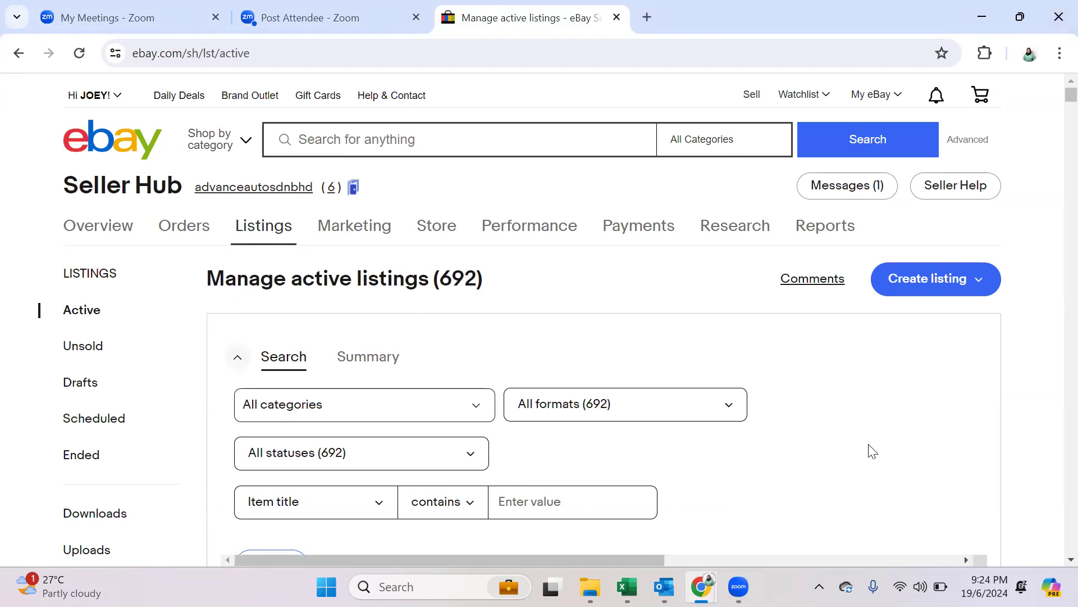
scroll(873, 446, down, 6)
scroll(876, 438, down, 7)
scroll(860, 432, up, 10)
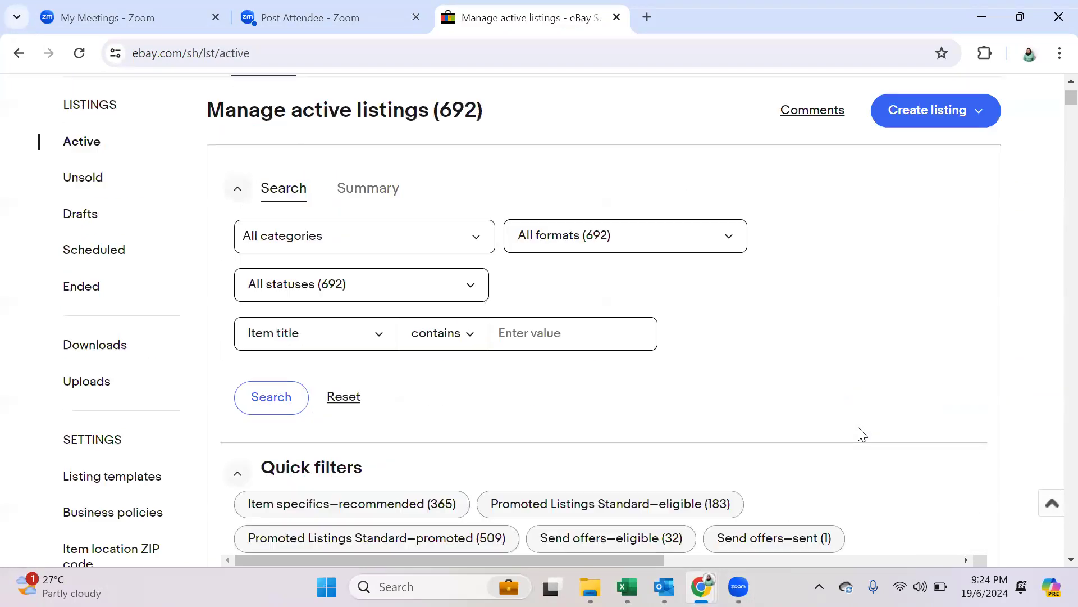
scroll(862, 433, up, 3)
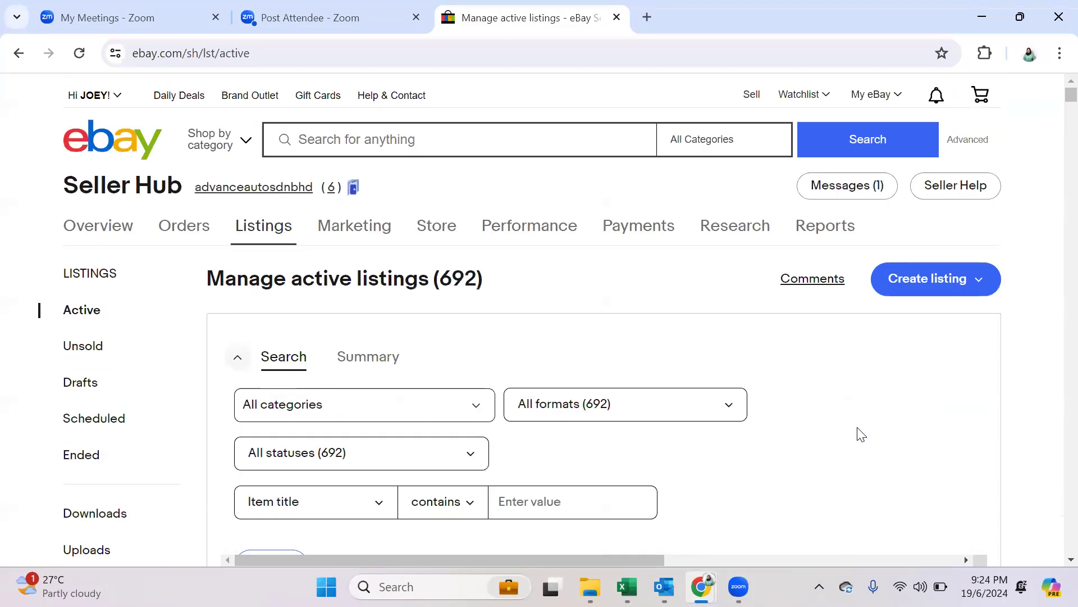
Step: Start creating a single listing and delete the existing "batik" draft from the listing start page
click(979, 286)
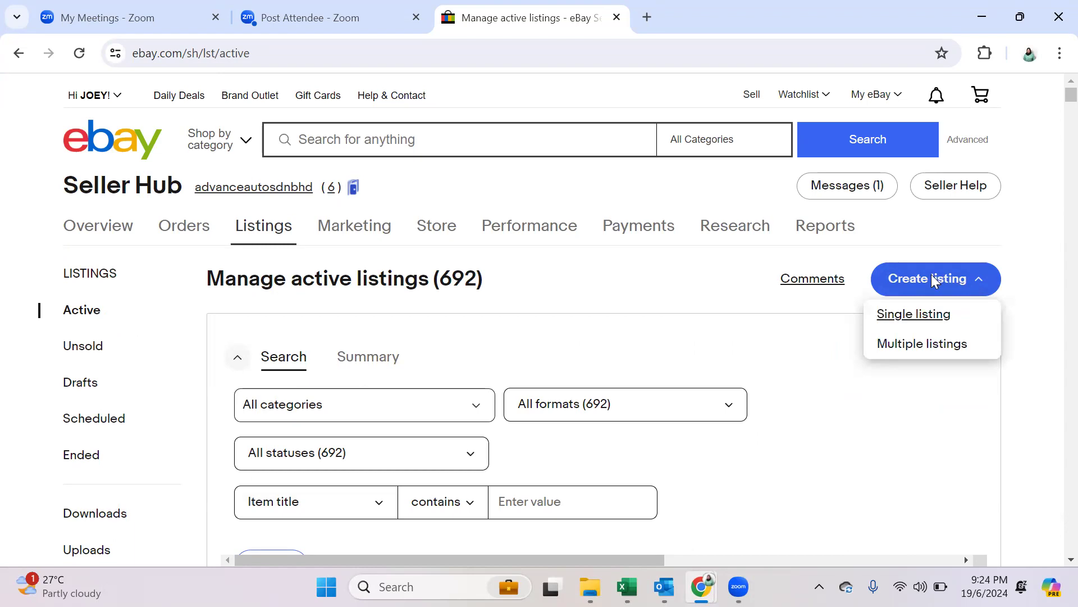
click(913, 314)
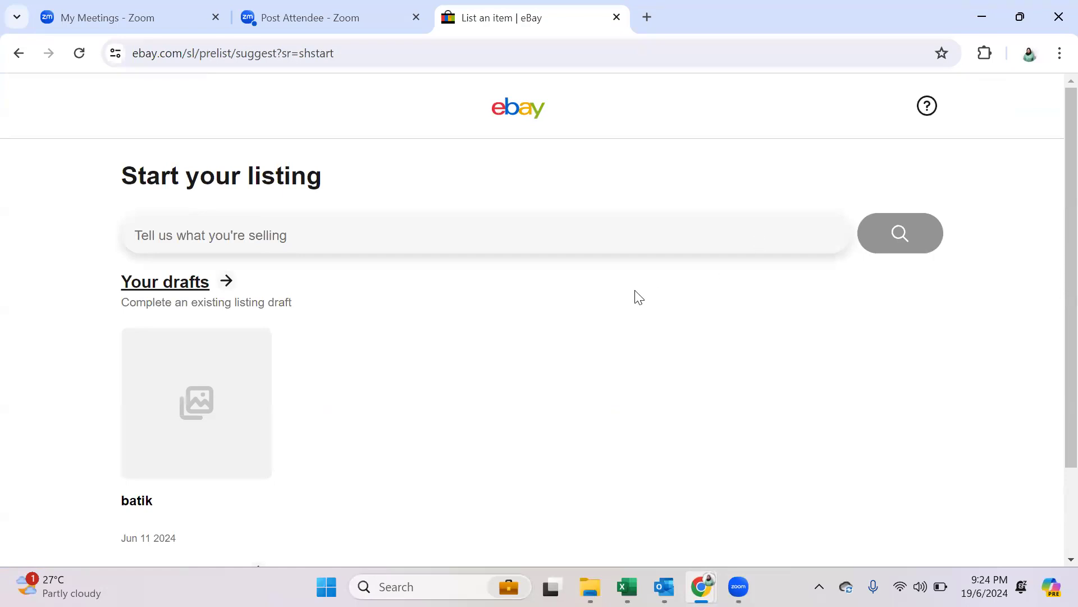
scroll(638, 298, down, 2)
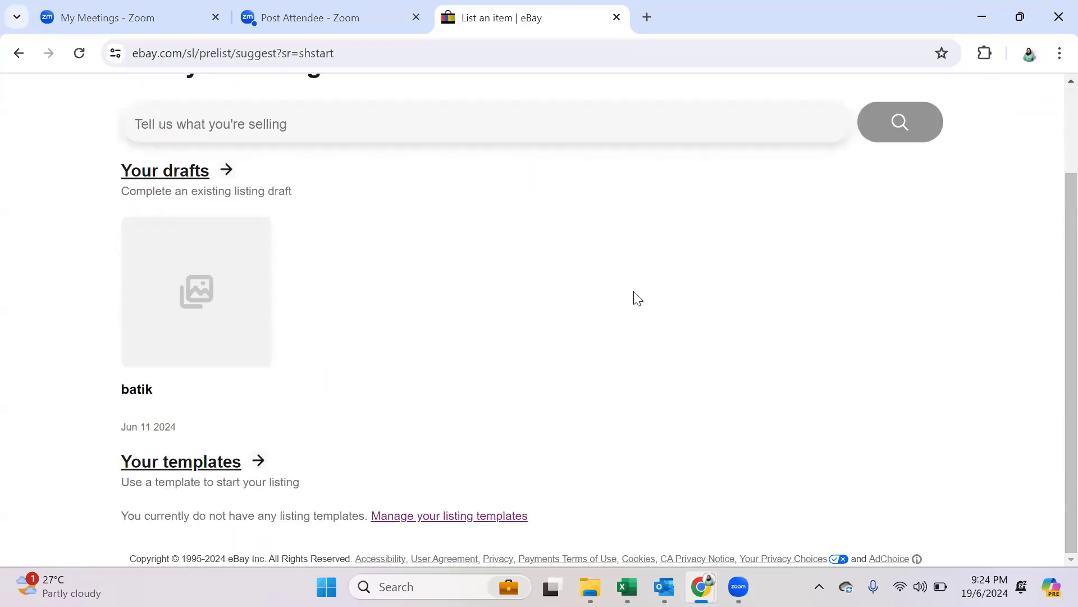
mouse_move(168, 287)
click(181, 239)
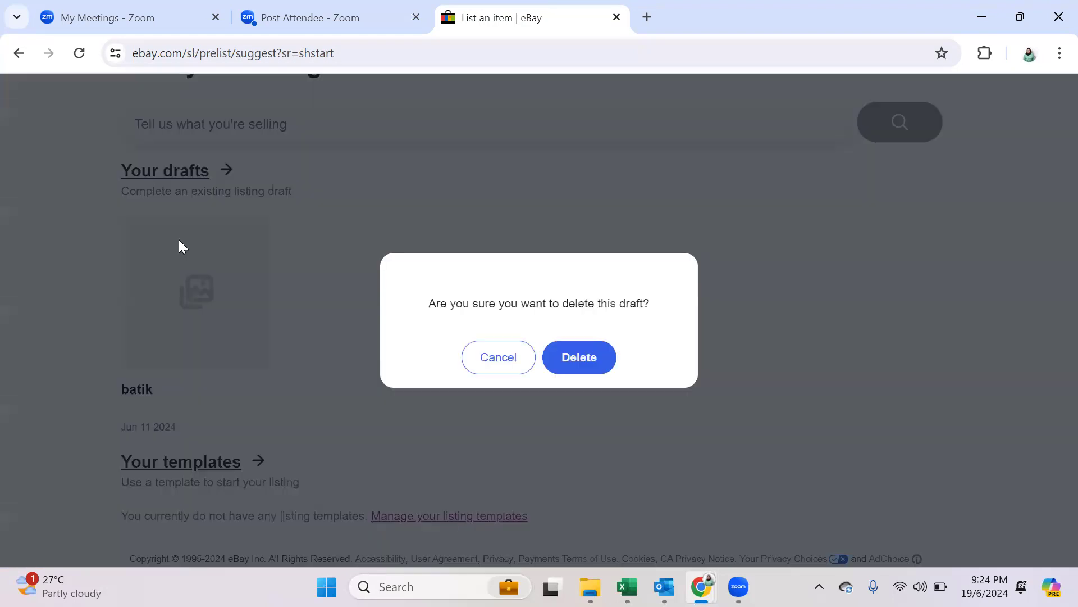
click(570, 362)
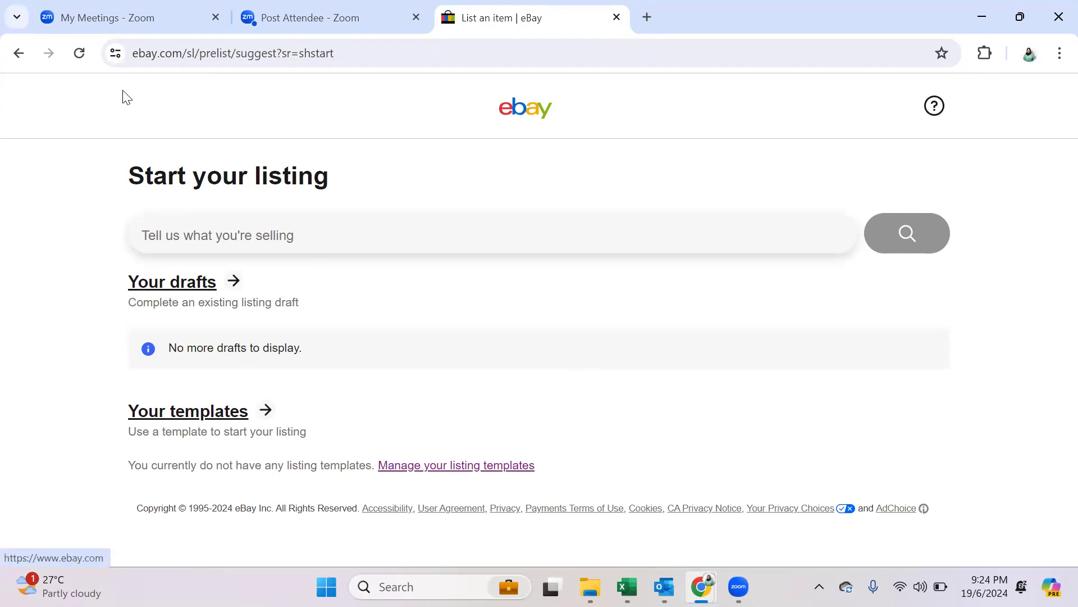
Step: Return to the active listings page and look over its search filters
click(18, 54)
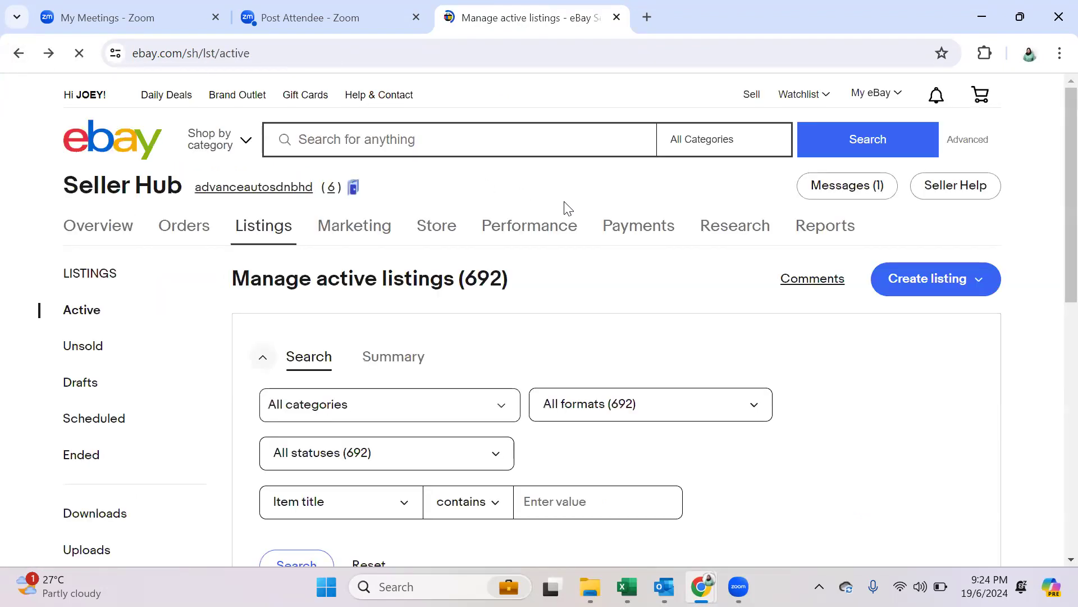
scroll(458, 300, down, 5)
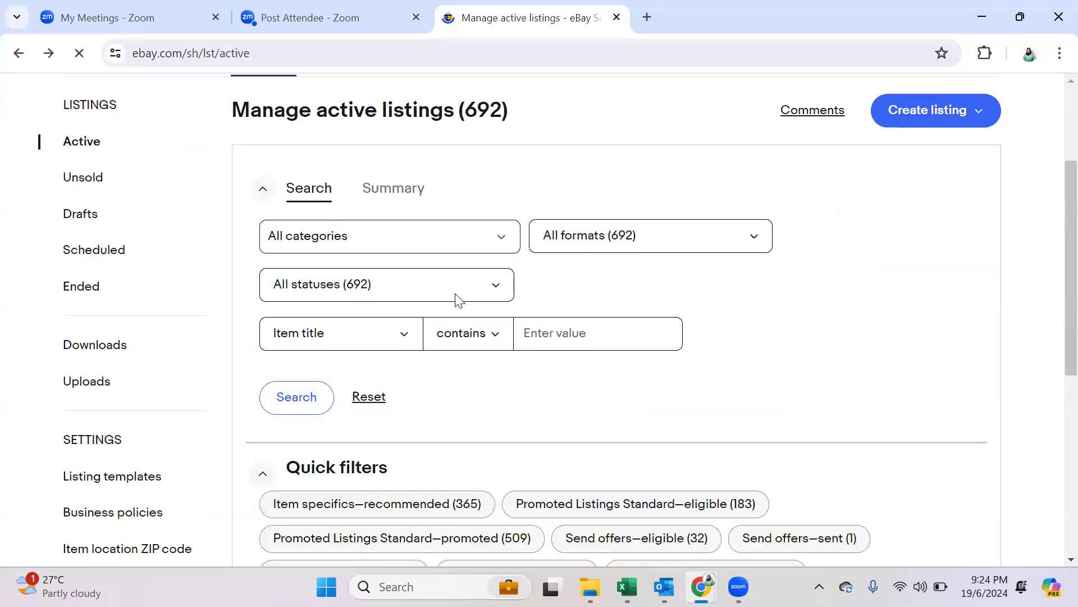
scroll(244, 188, up, 5)
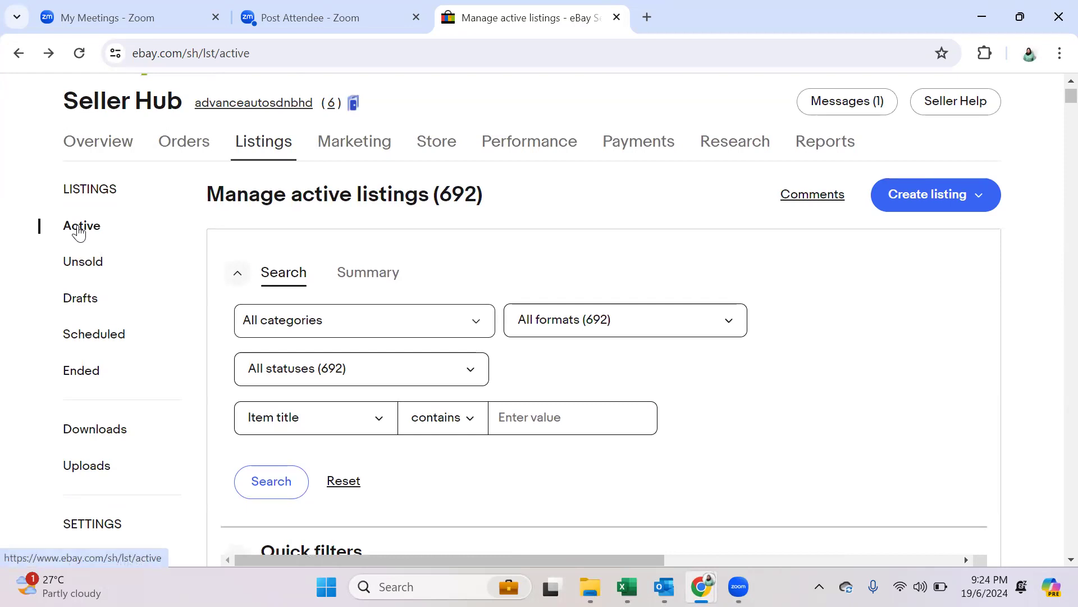
Step: Open the unsold listings and look through the filters and the results table
click(86, 266)
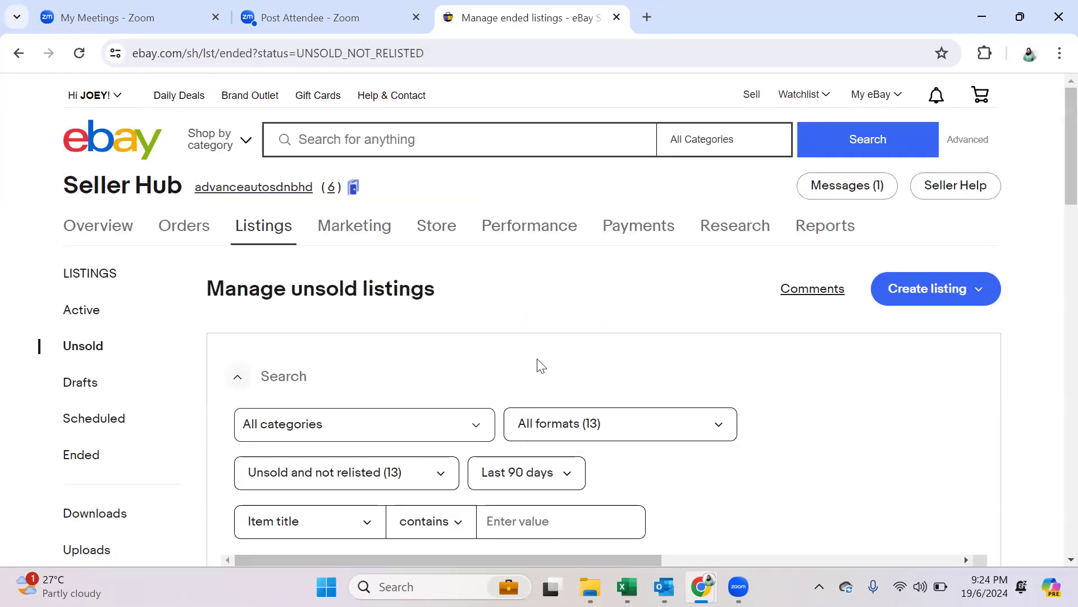
scroll(537, 365, down, 8)
scroll(543, 366, down, 1)
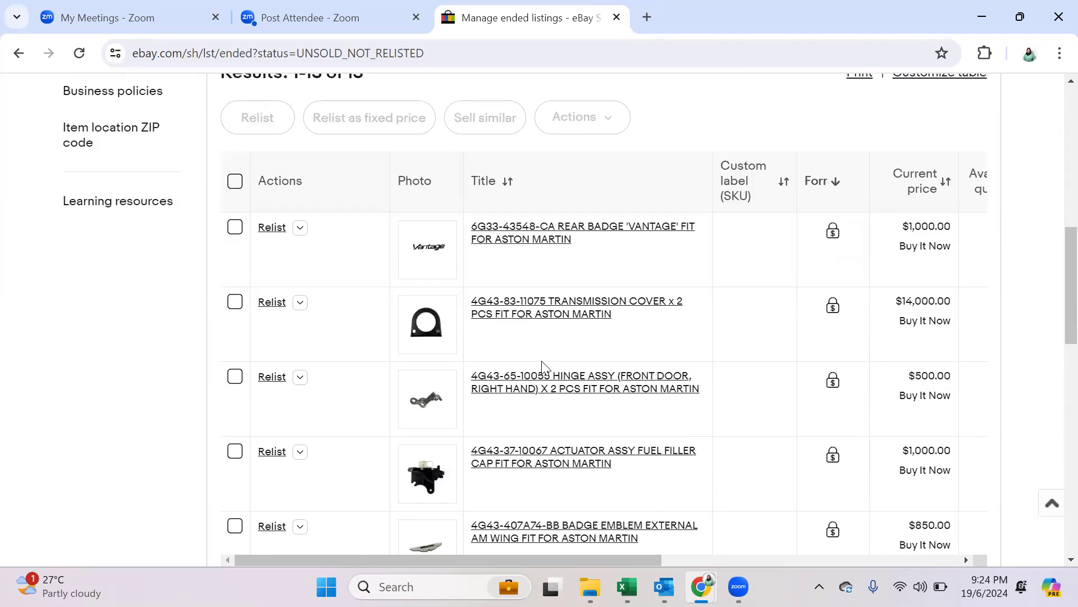
scroll(542, 362, up, 6)
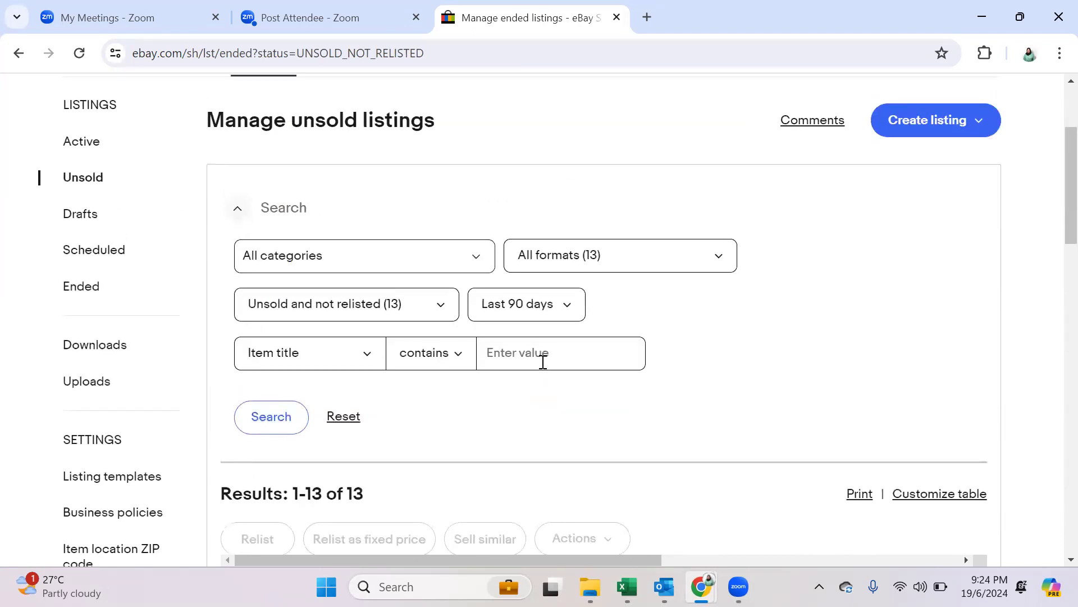
Step: Open the drafts page and check the list of saved listing drafts
click(81, 221)
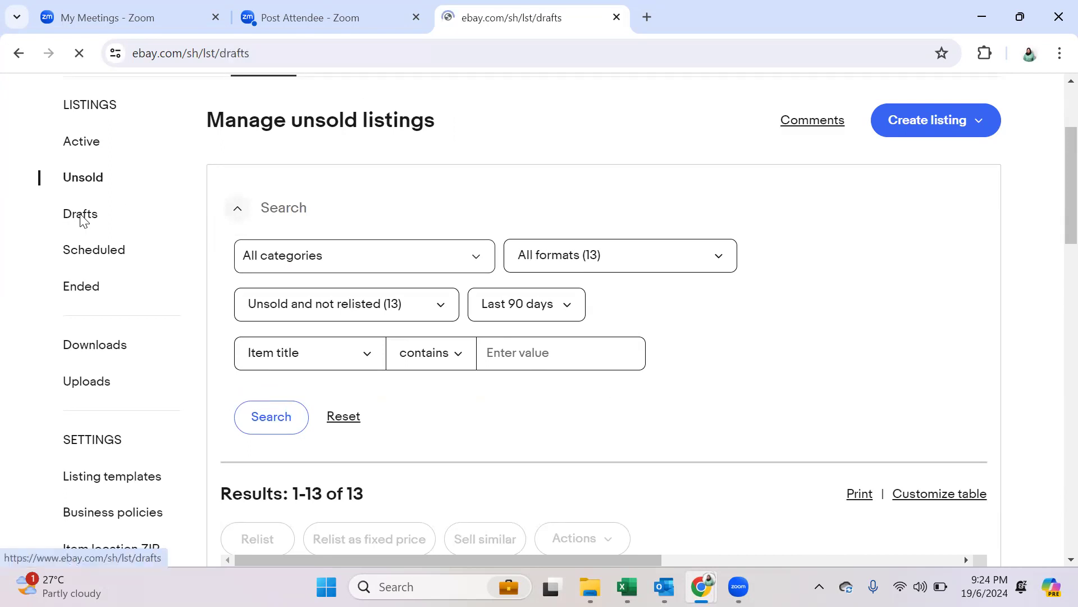
scroll(548, 356, down, 6)
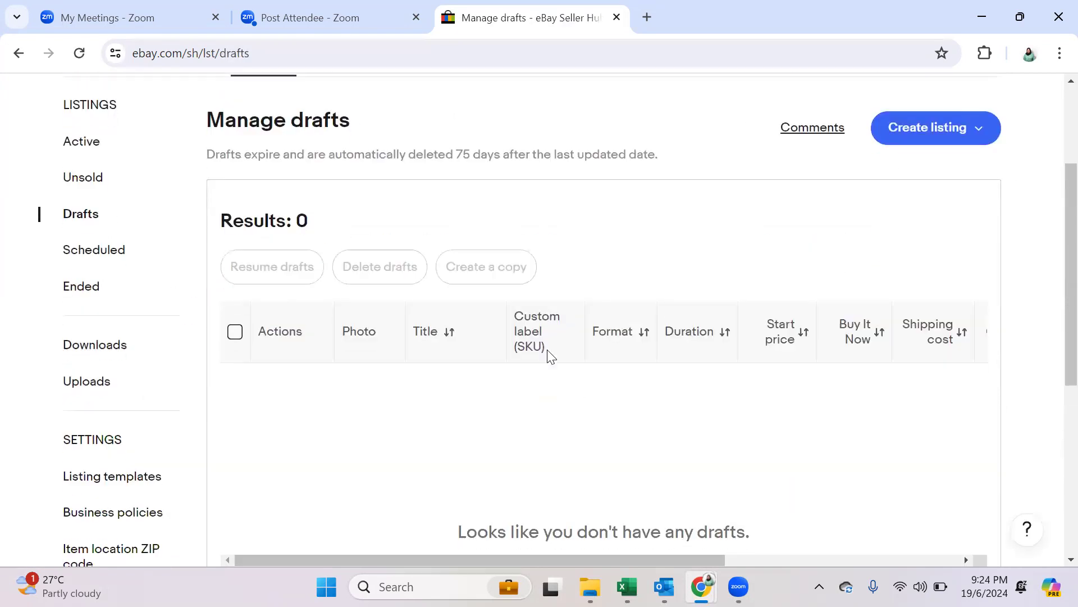
scroll(549, 356, up, 3)
scroll(550, 356, up, 3)
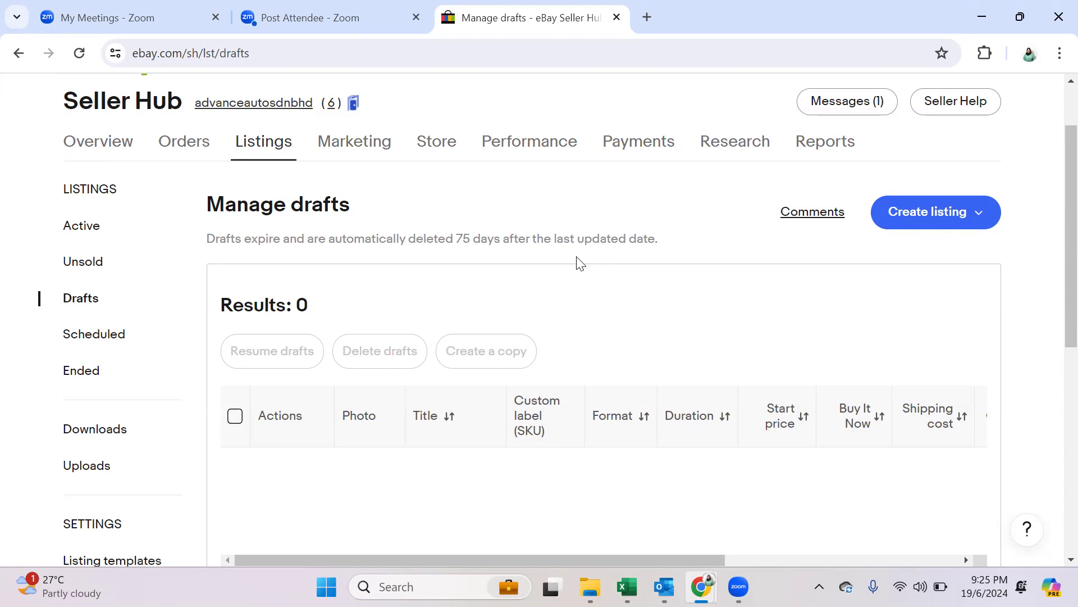
Step: Open the scheduled listings and look over the search filters and results table
scroll(581, 262, down, 1)
click(90, 252)
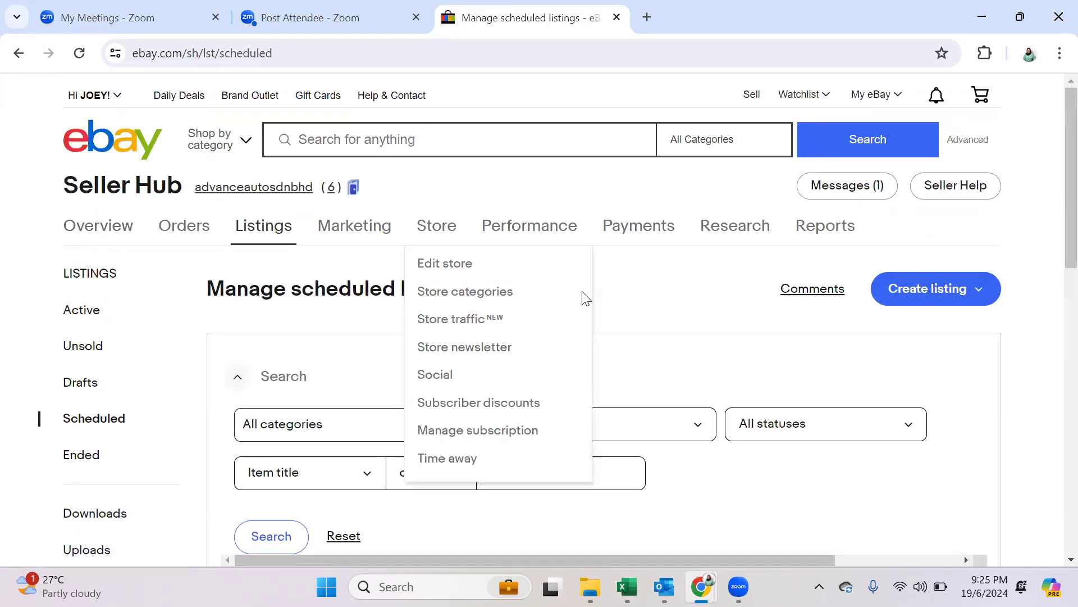
scroll(697, 355, down, 5)
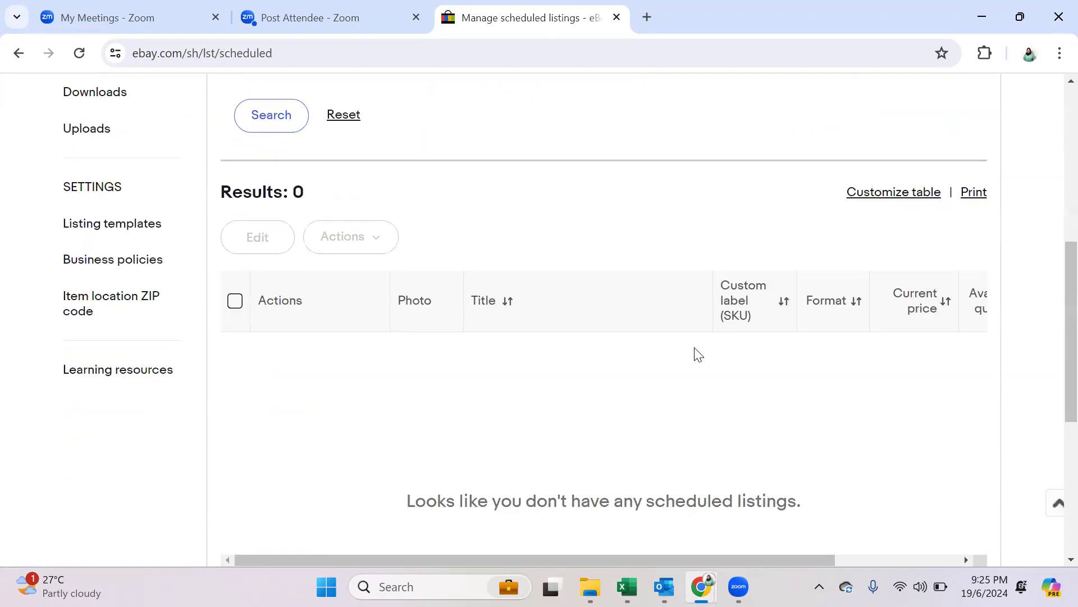
scroll(697, 355, up, 3)
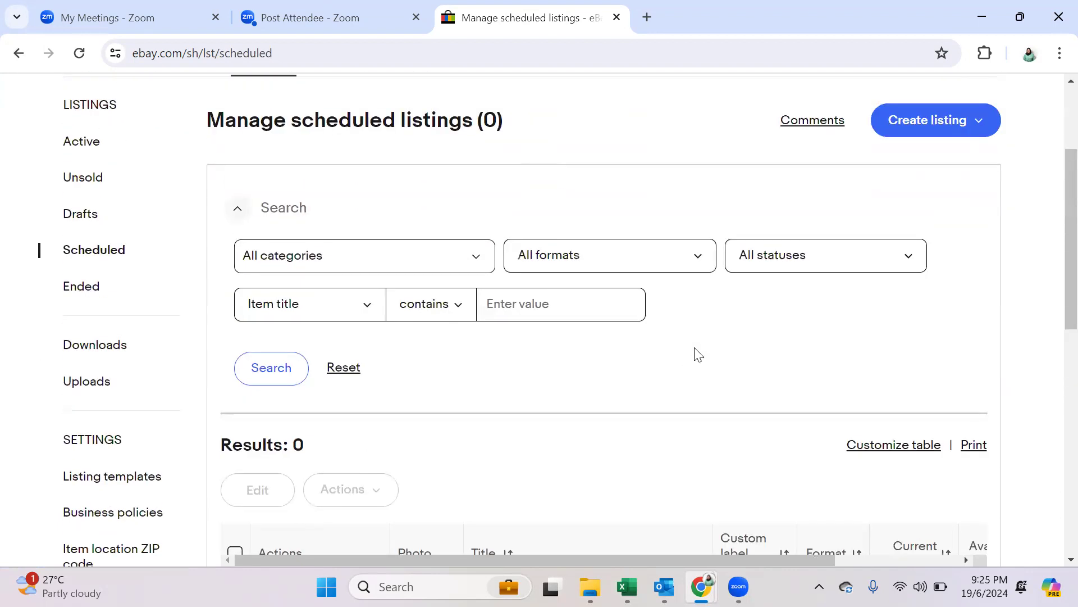
scroll(698, 355, down, 1)
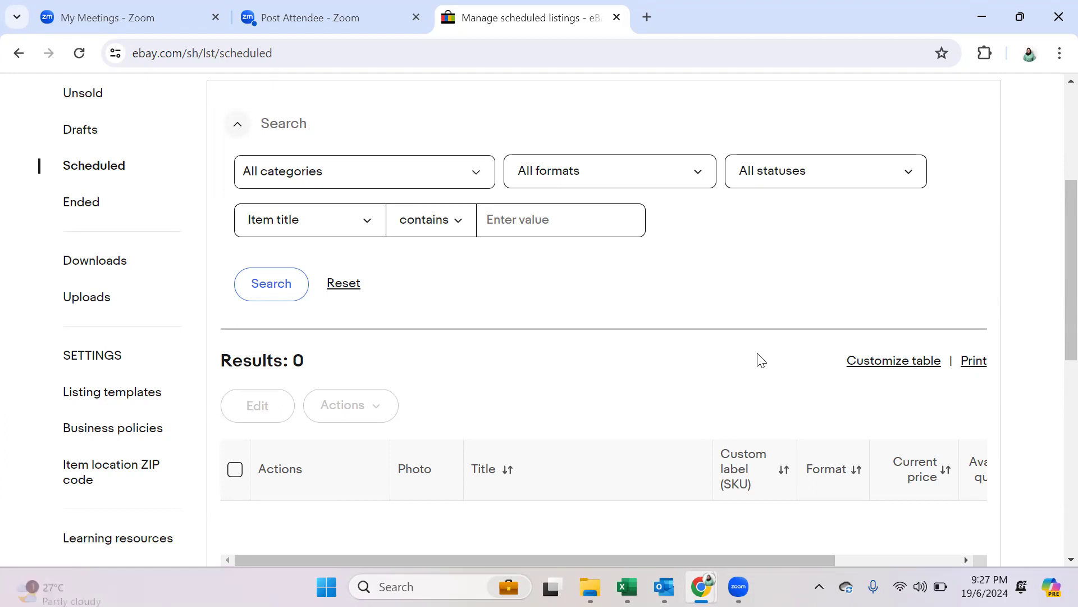
scroll(218, 330, down, 3)
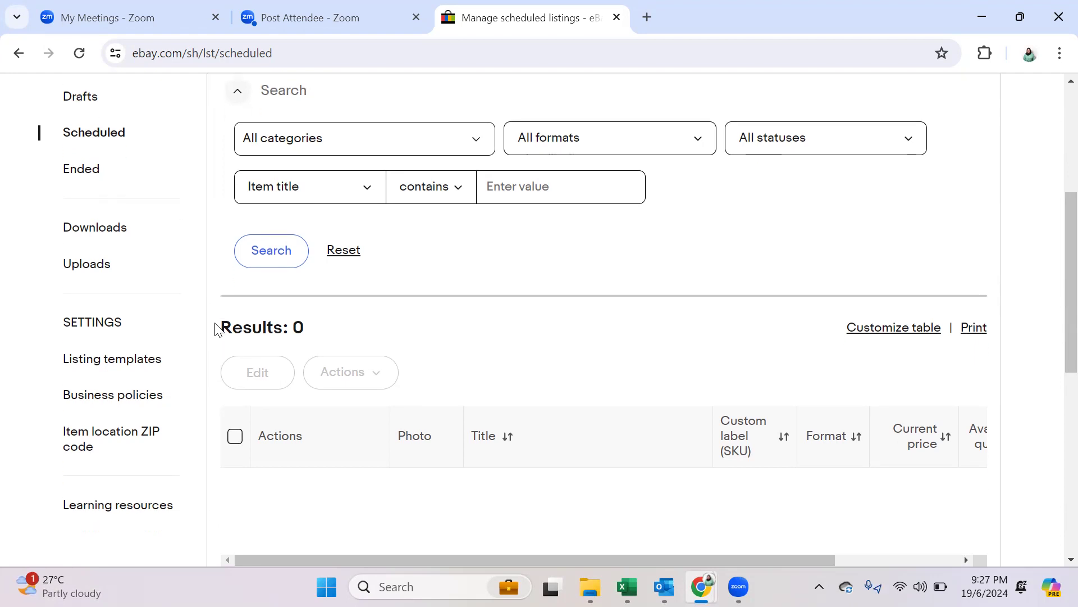
Step: Open the ended listings and examine the listed items, their prices and the search filters
scroll(219, 328, up, 3)
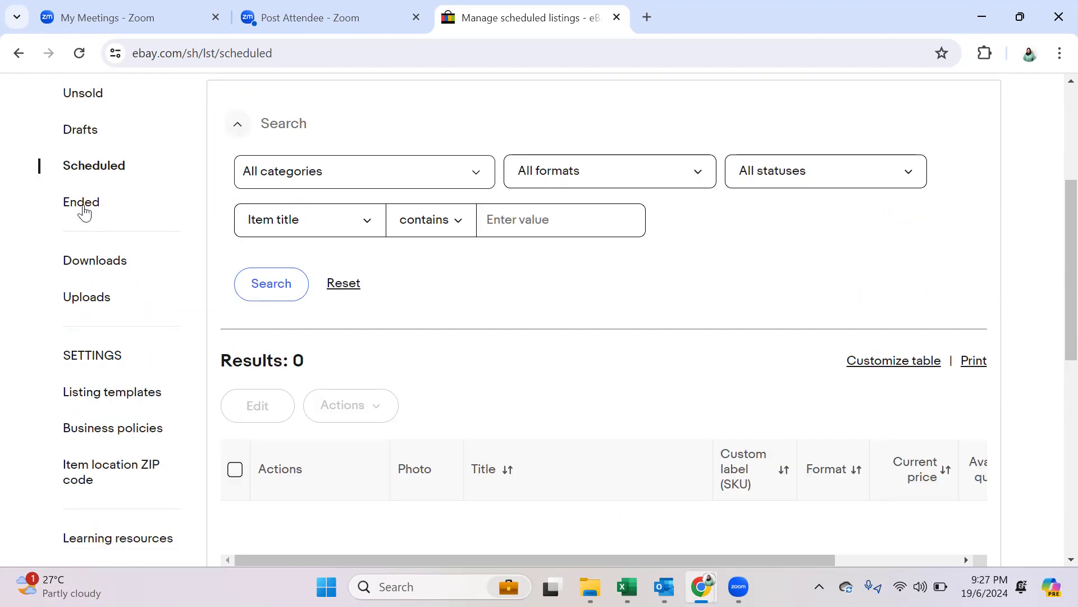
click(82, 209)
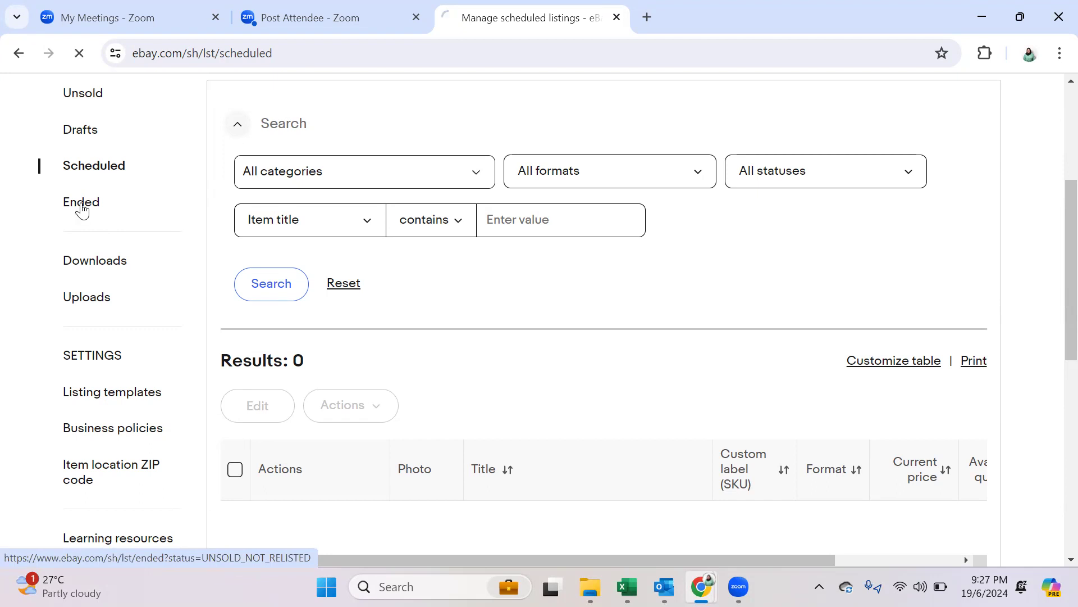
scroll(695, 340, down, 5)
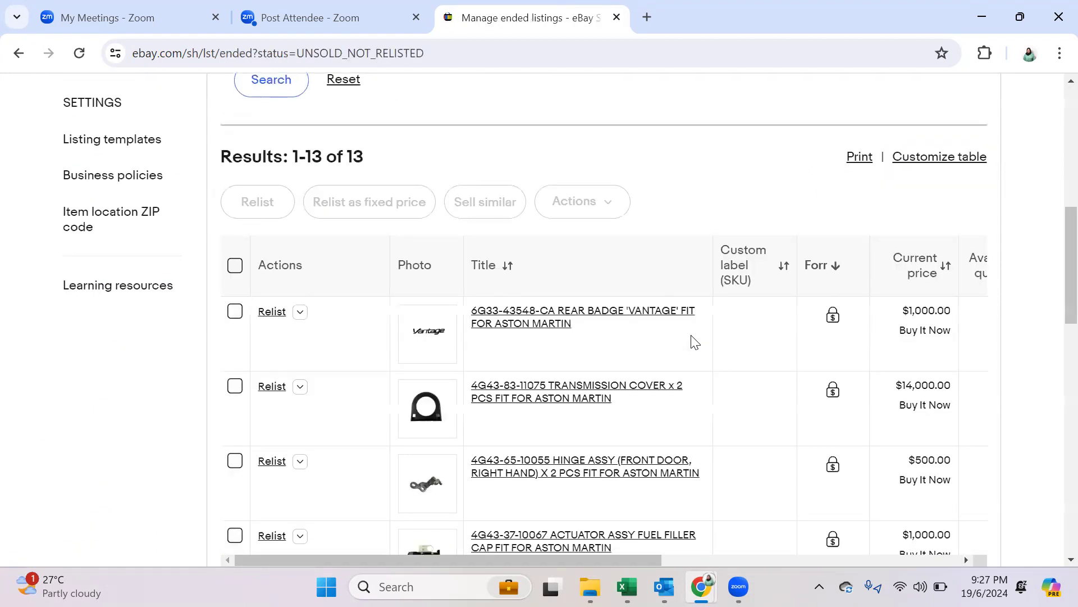
scroll(659, 239, down, 3)
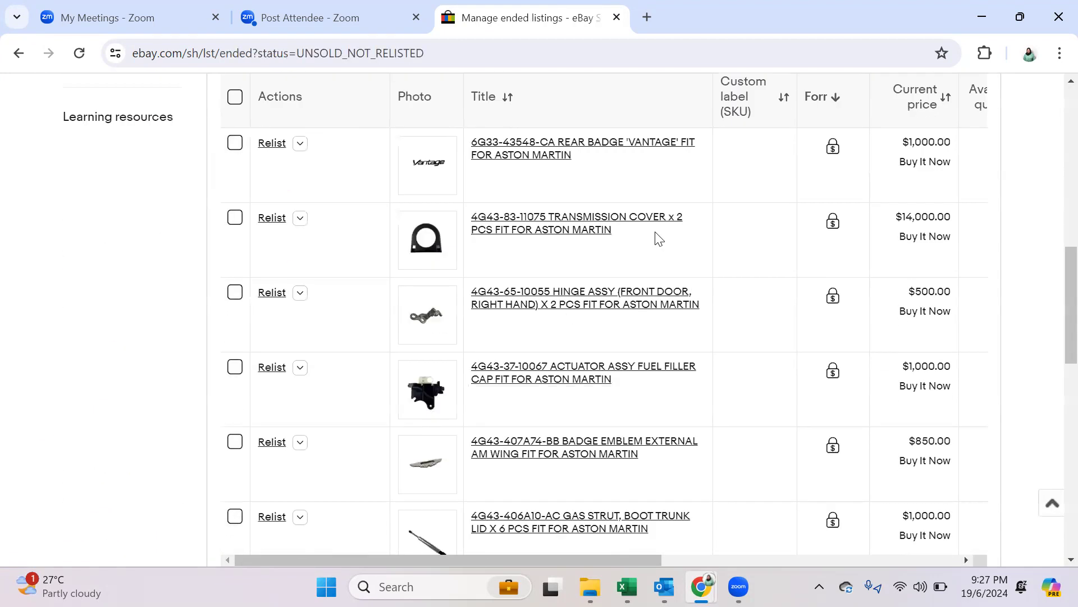
scroll(659, 239, up, 9)
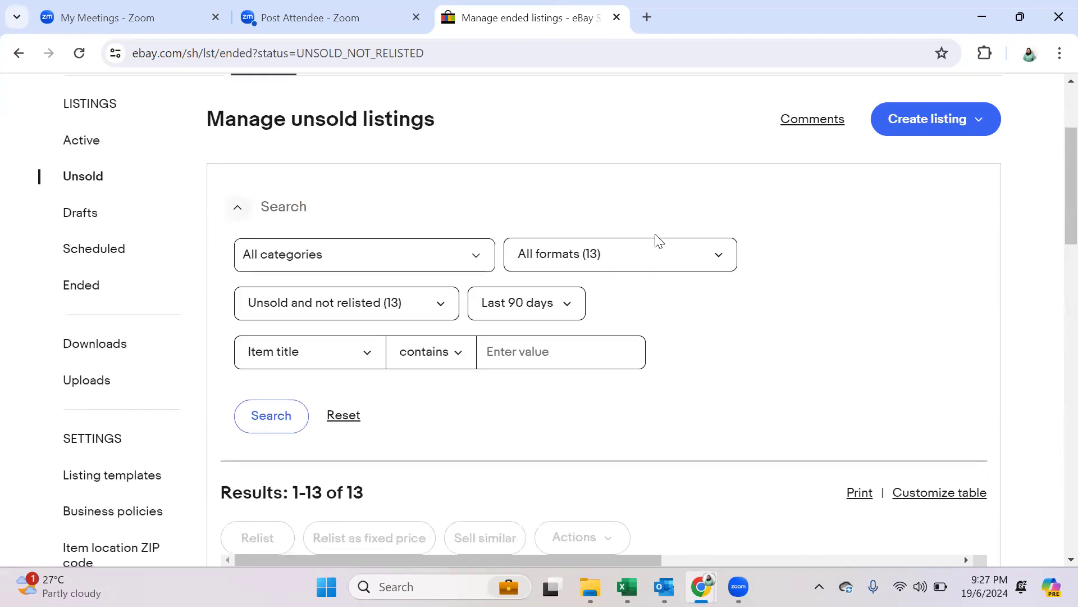
scroll(659, 238, down, 3)
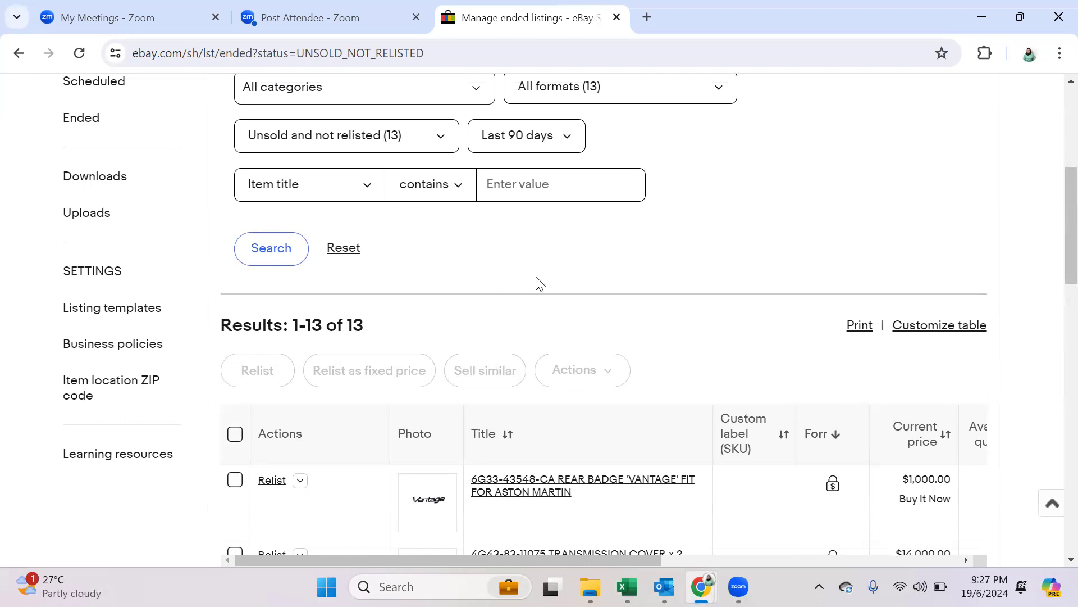
scroll(644, 314, up, 4)
scroll(658, 314, up, 1)
scroll(658, 314, down, 4)
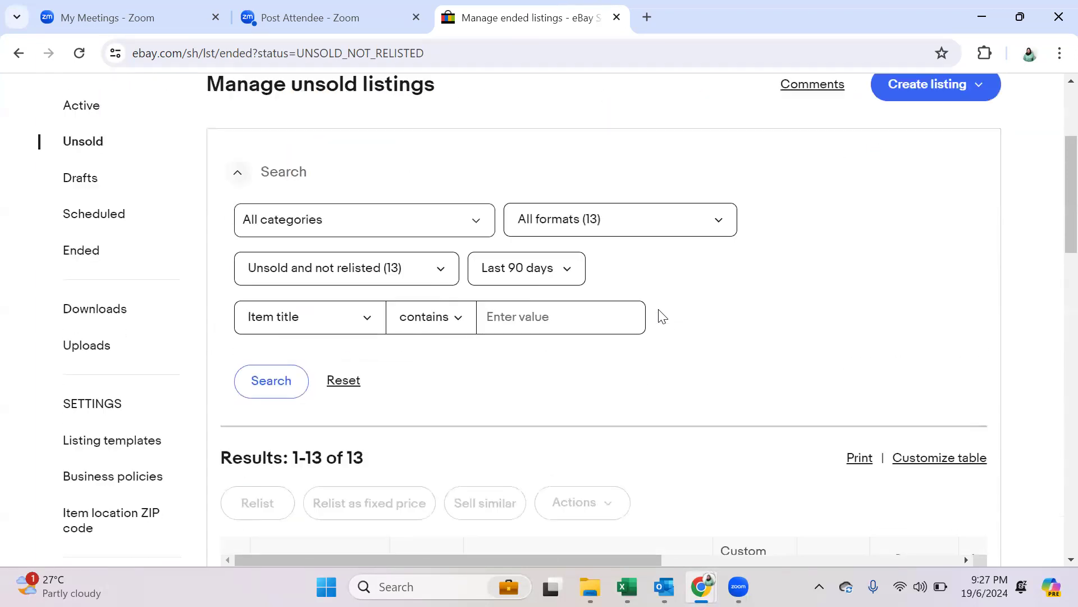
Step: Reload the ended listings and look through the items in the results table again
click(84, 118)
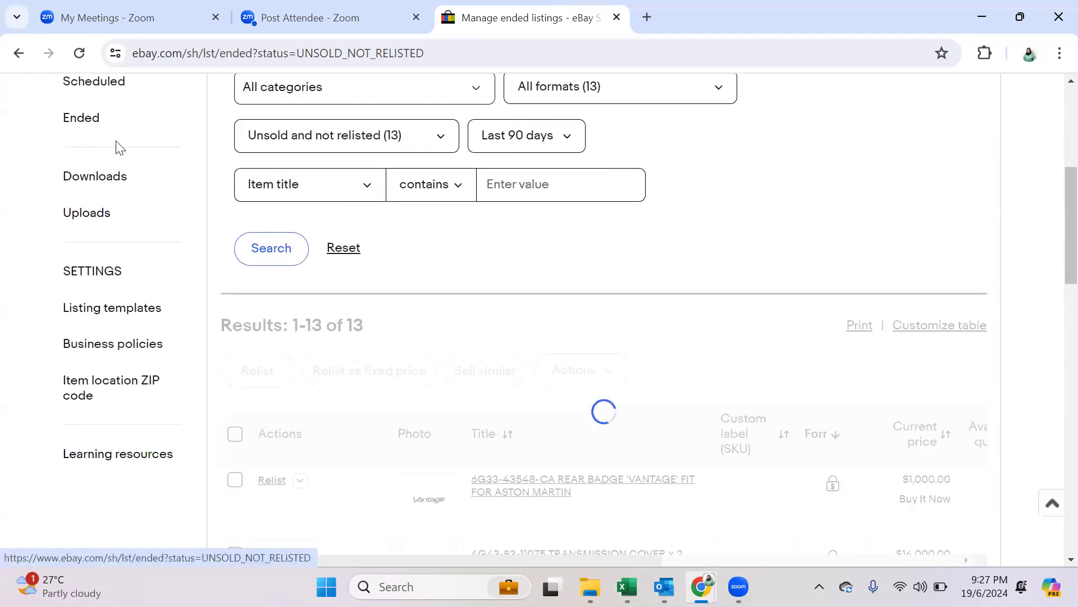
scroll(605, 346, down, 7)
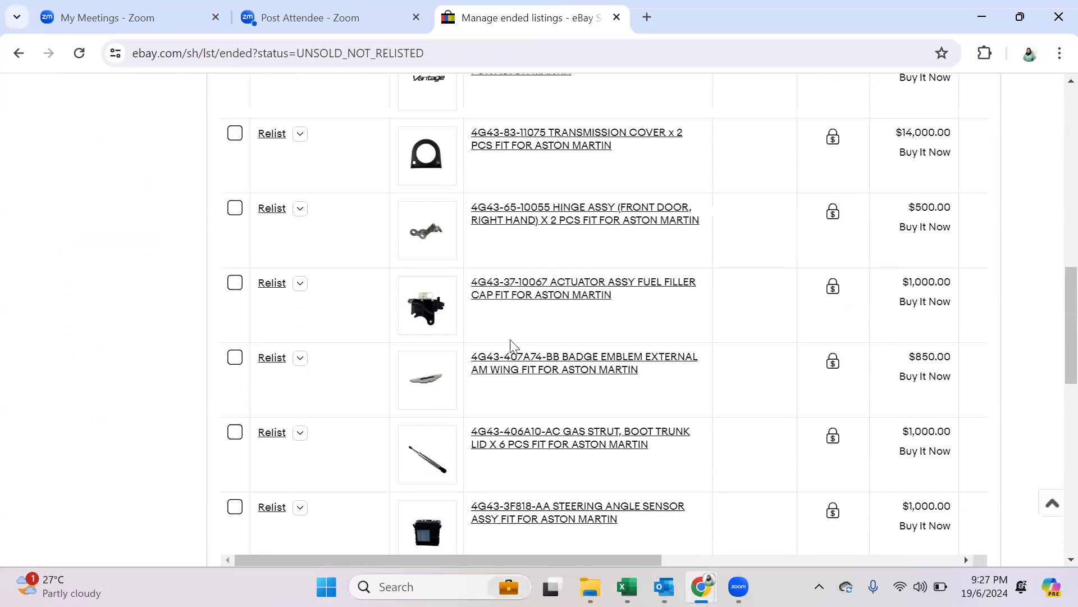
scroll(665, 346, up, 3)
scroll(567, 230, up, 4)
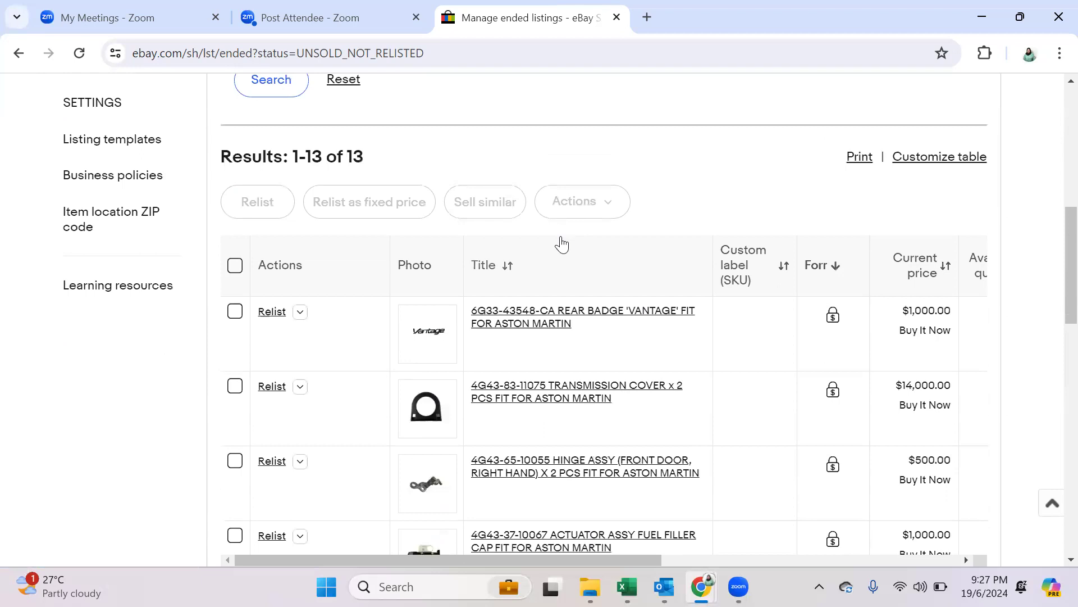
scroll(567, 252, up, 3)
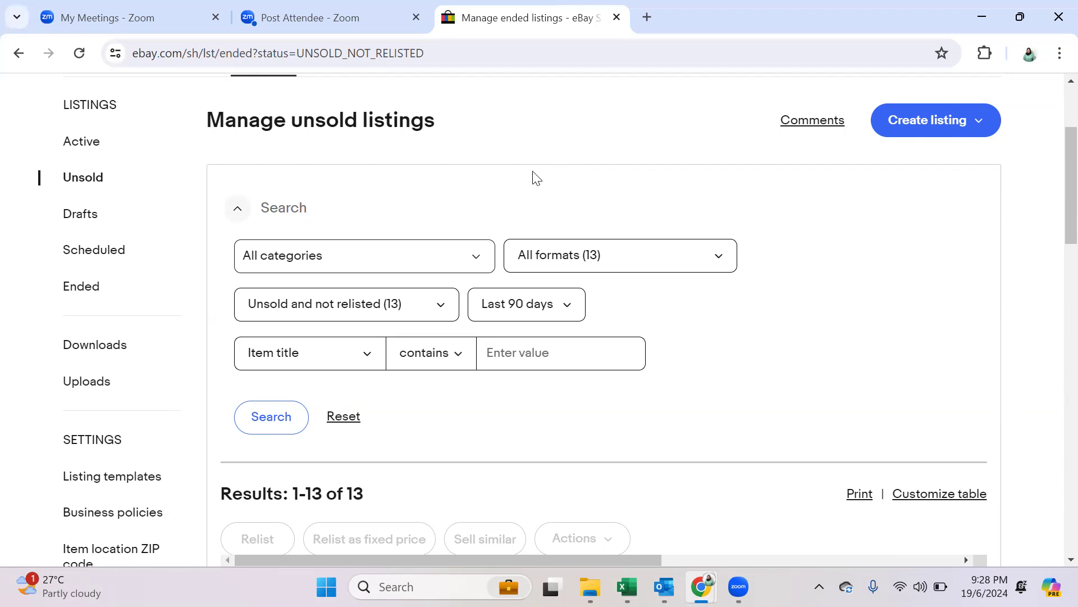
Step: Select the TOYOTA store category as the category filter for the unsold listings
scroll(533, 173, down, 1)
scroll(533, 173, up, 1)
click(476, 260)
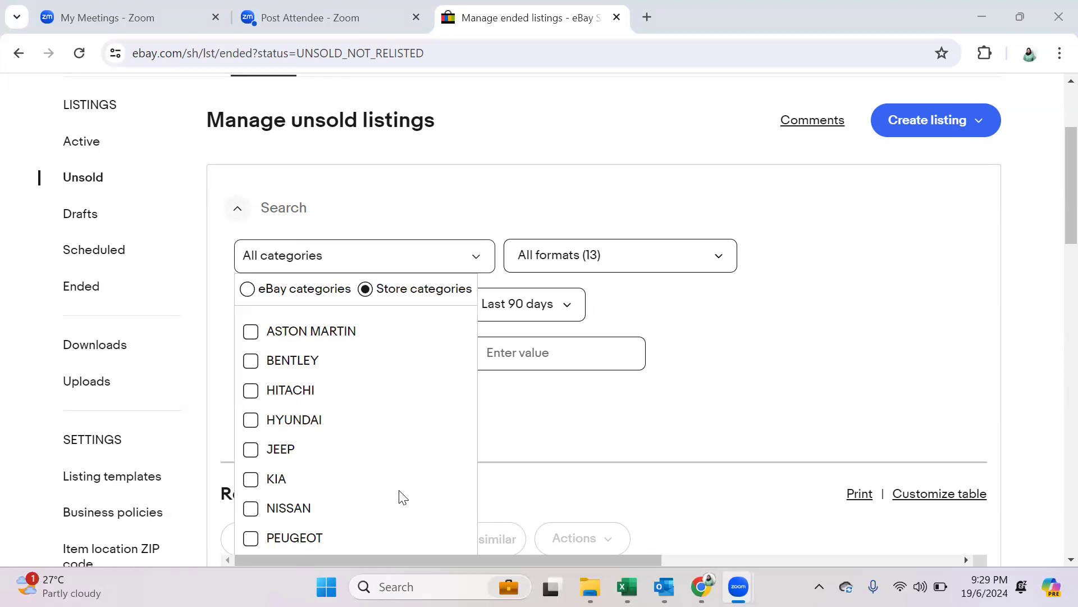
scroll(320, 446, down, 2)
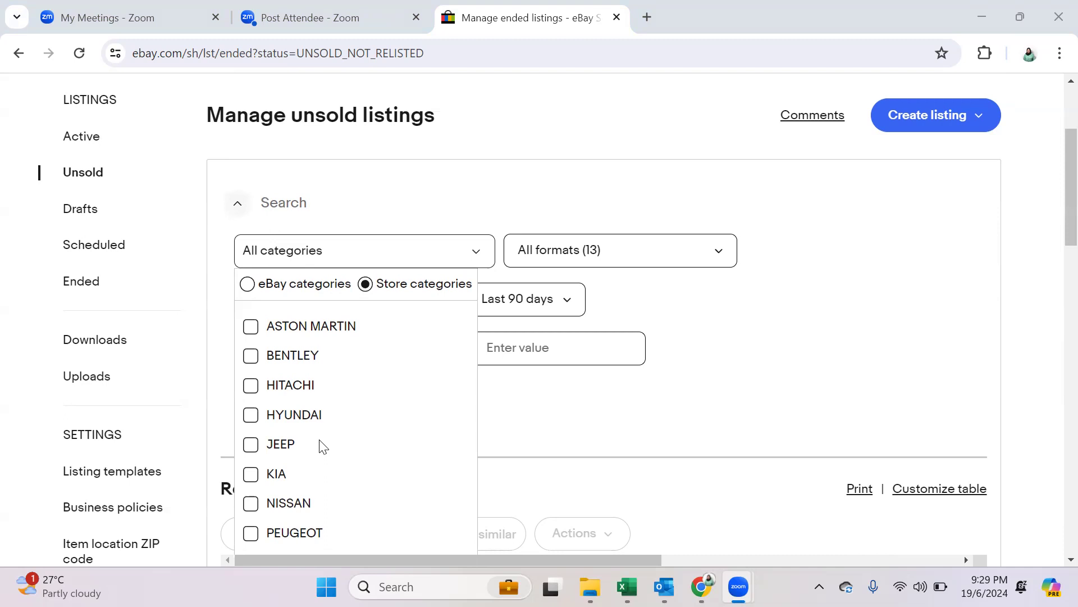
scroll(320, 446, down, 1)
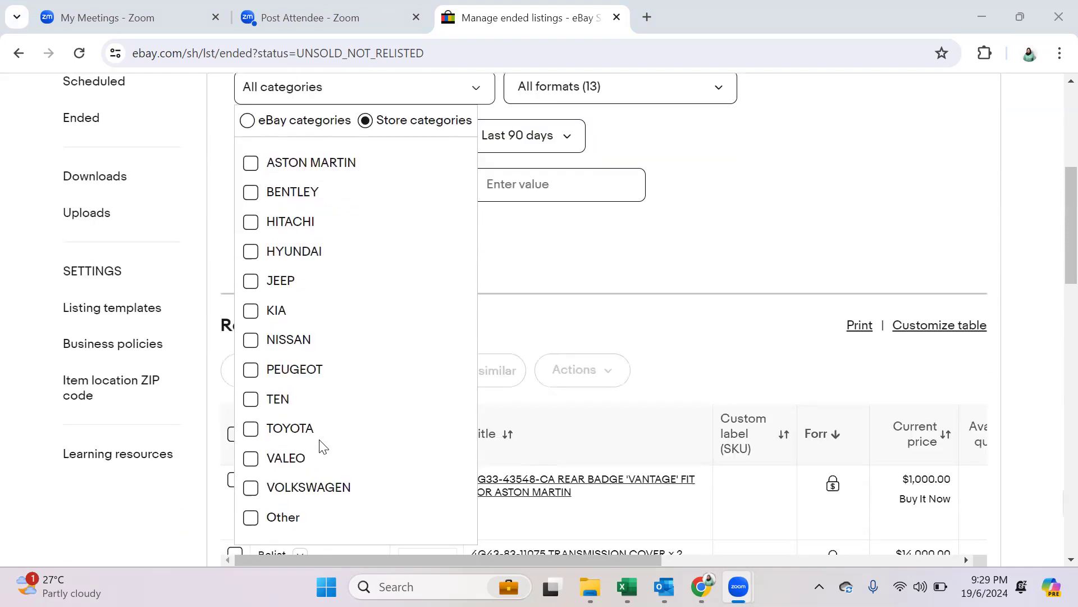
click(251, 430)
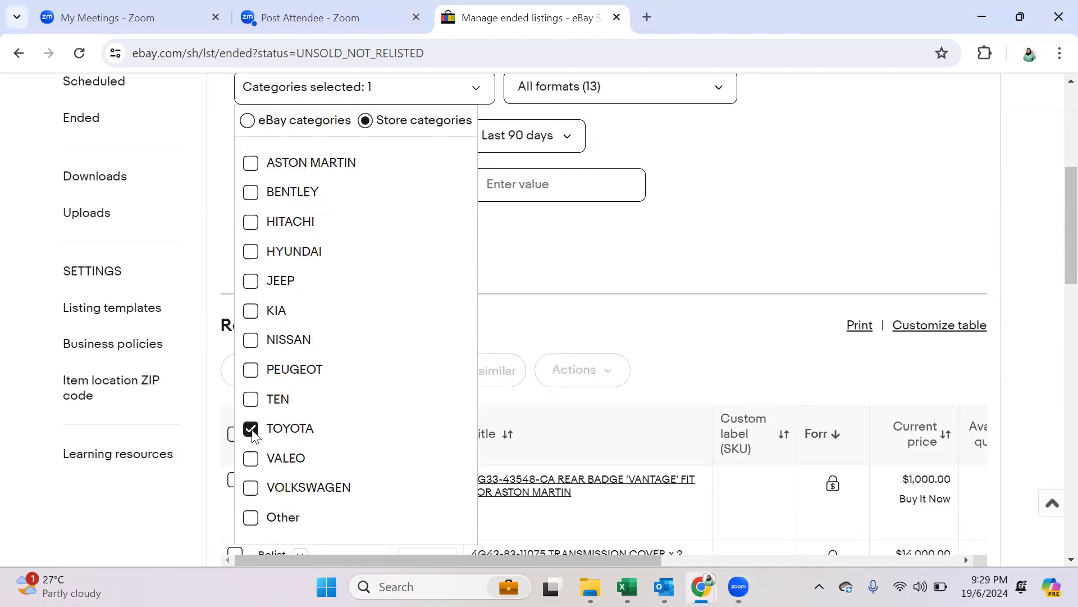
click(668, 242)
scroll(672, 242, up, 1)
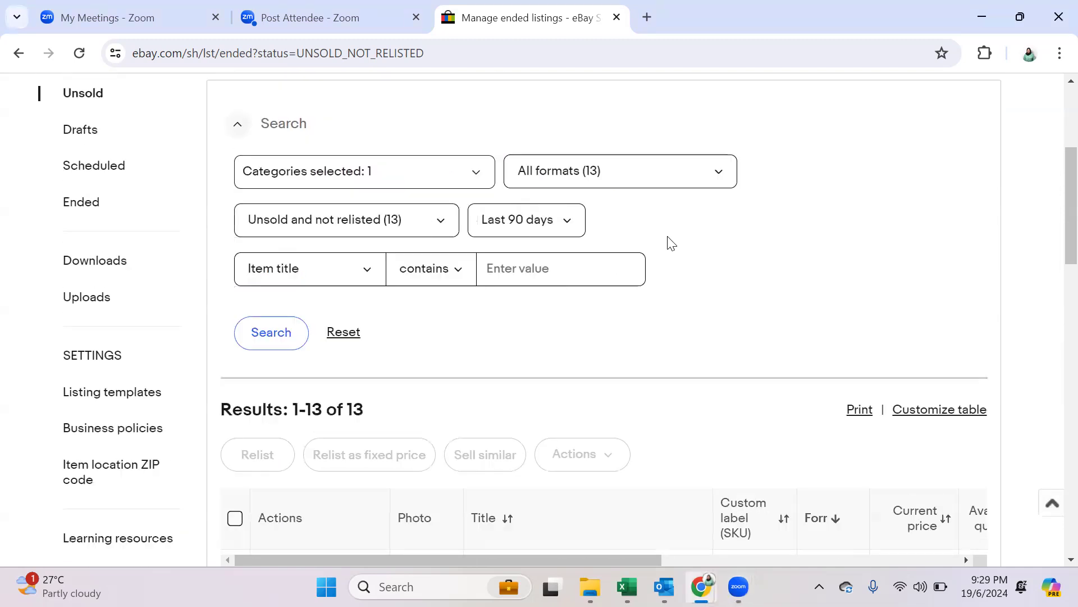
Step: Check the eBay categories option in the category filter, and restore the TOYOTA store category
click(477, 174)
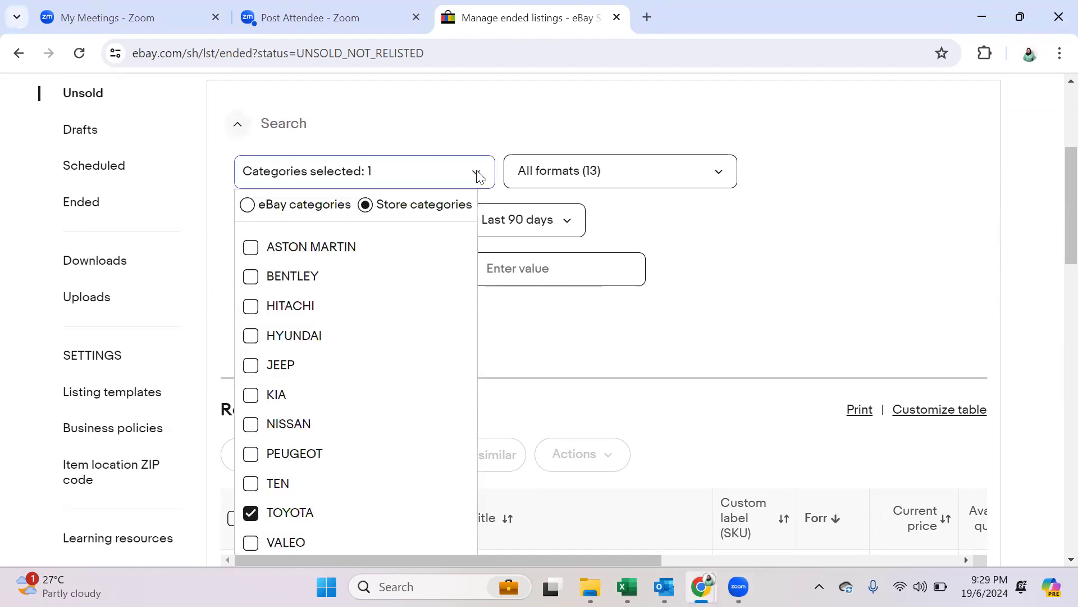
click(248, 204)
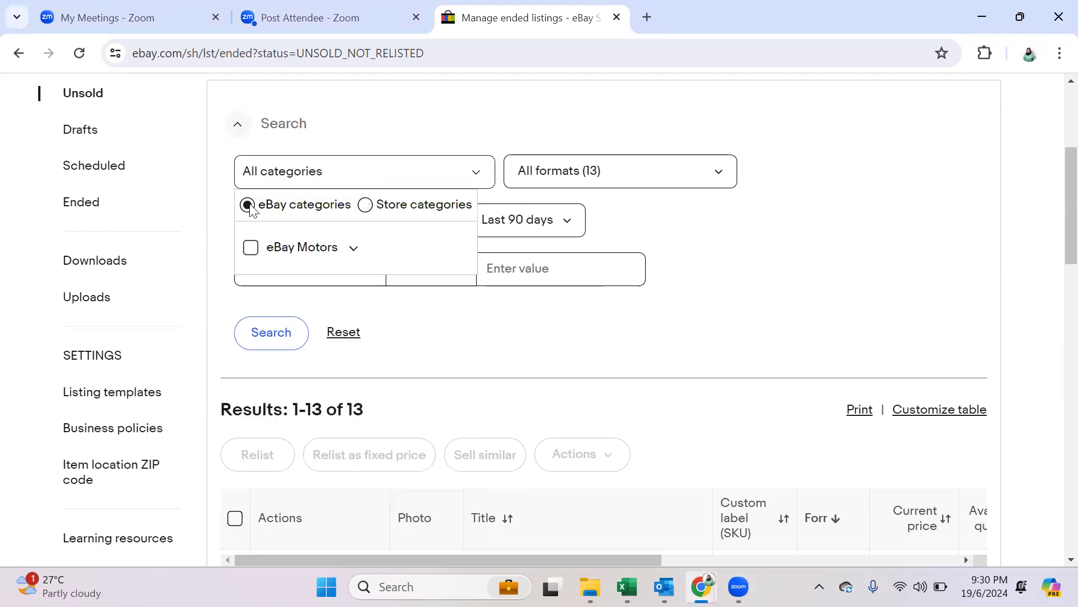
click(366, 205)
scroll(332, 317, down, 3)
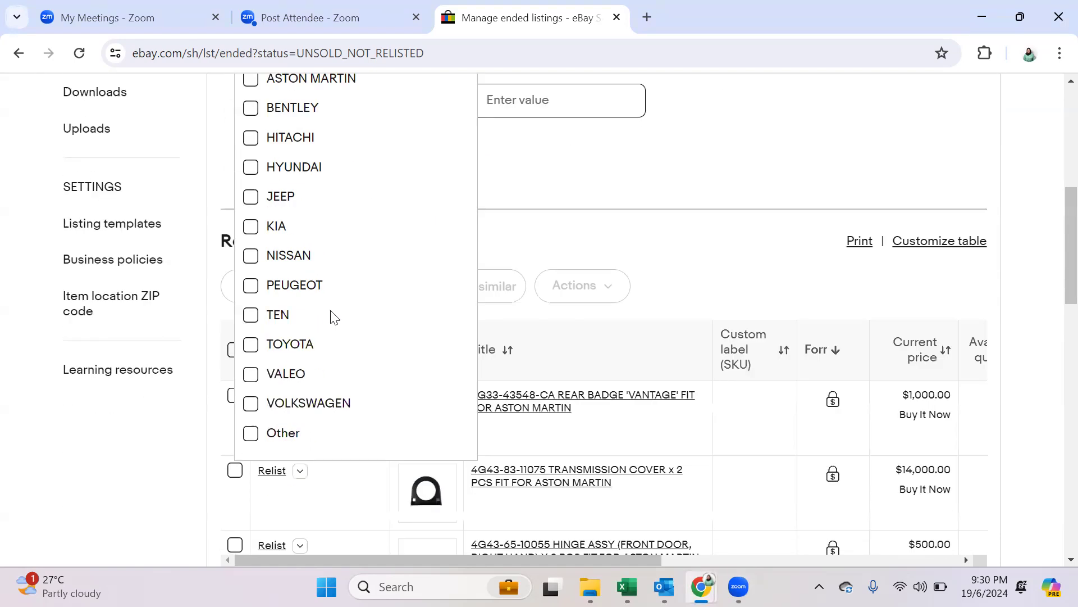
click(252, 346)
click(571, 214)
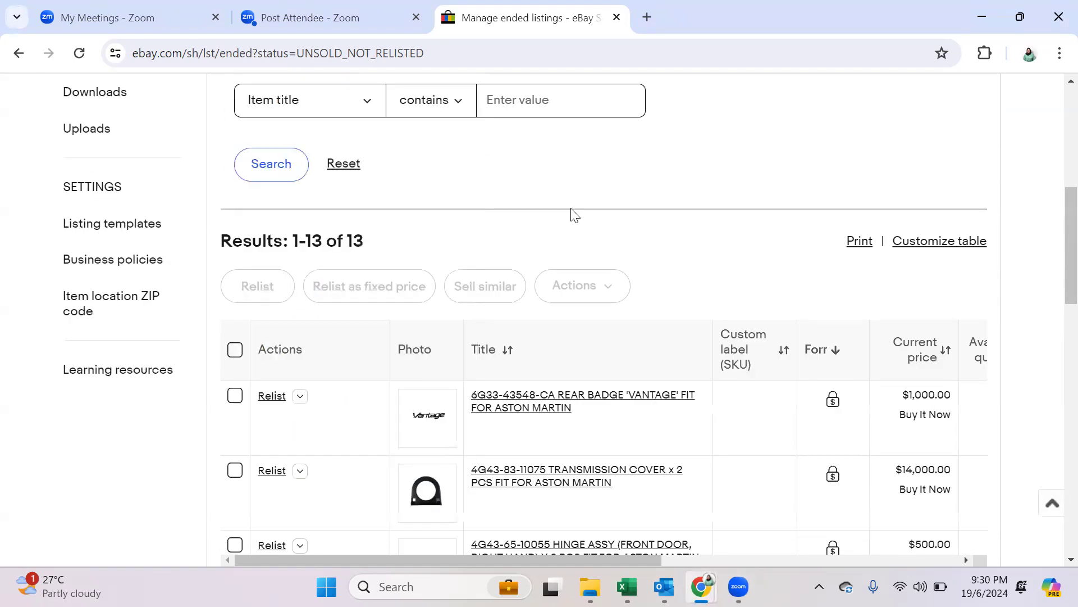
scroll(576, 222, up, 2)
scroll(643, 256, up, 1)
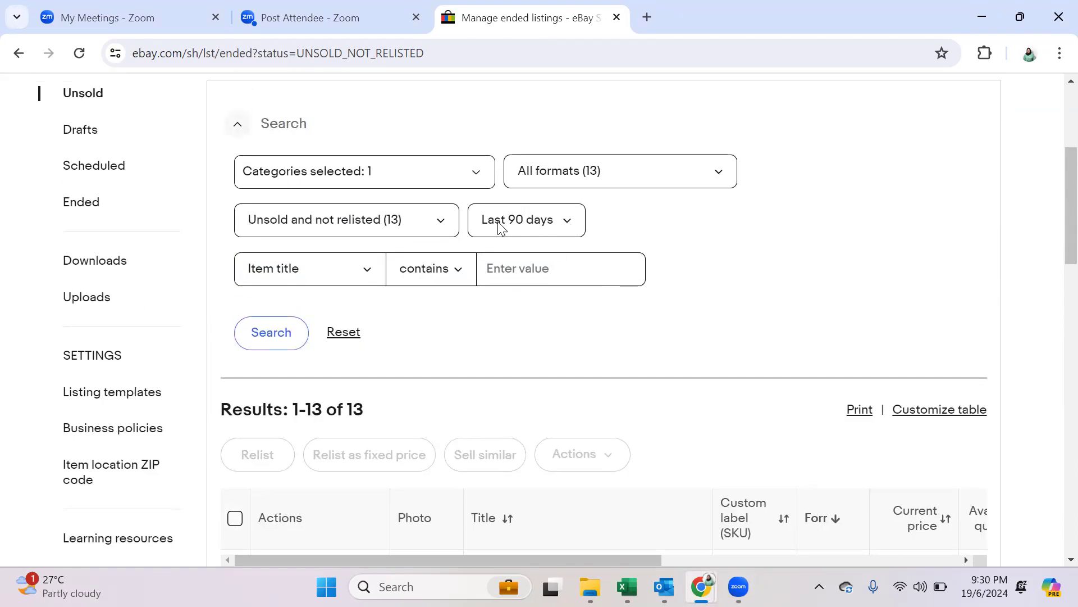
Step: Set the listing status filter to Sold and search the TOYOTA listings from the last 90 days
click(441, 223)
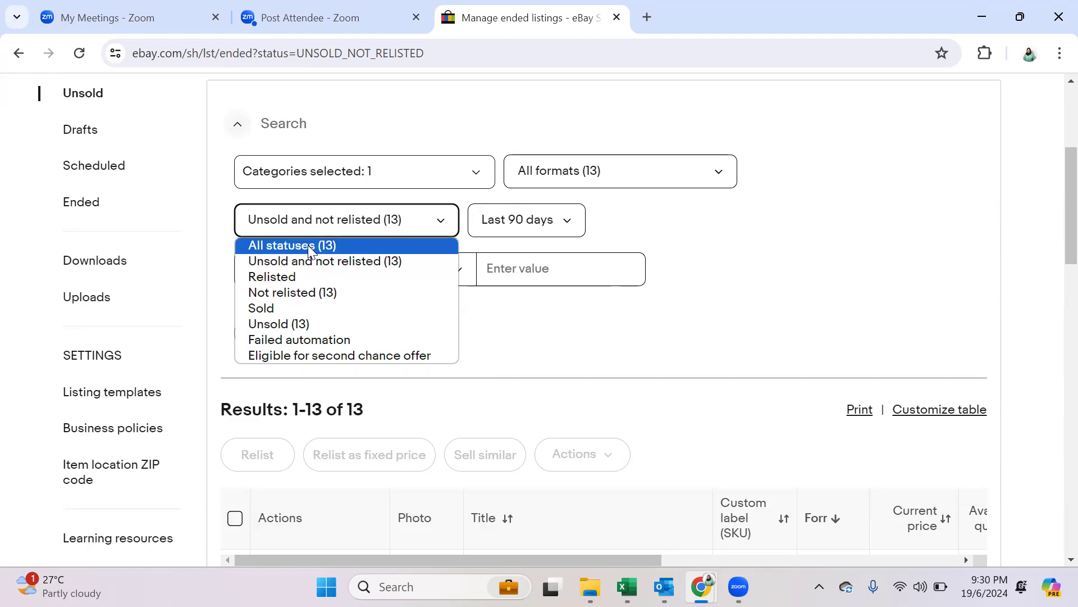
click(293, 309)
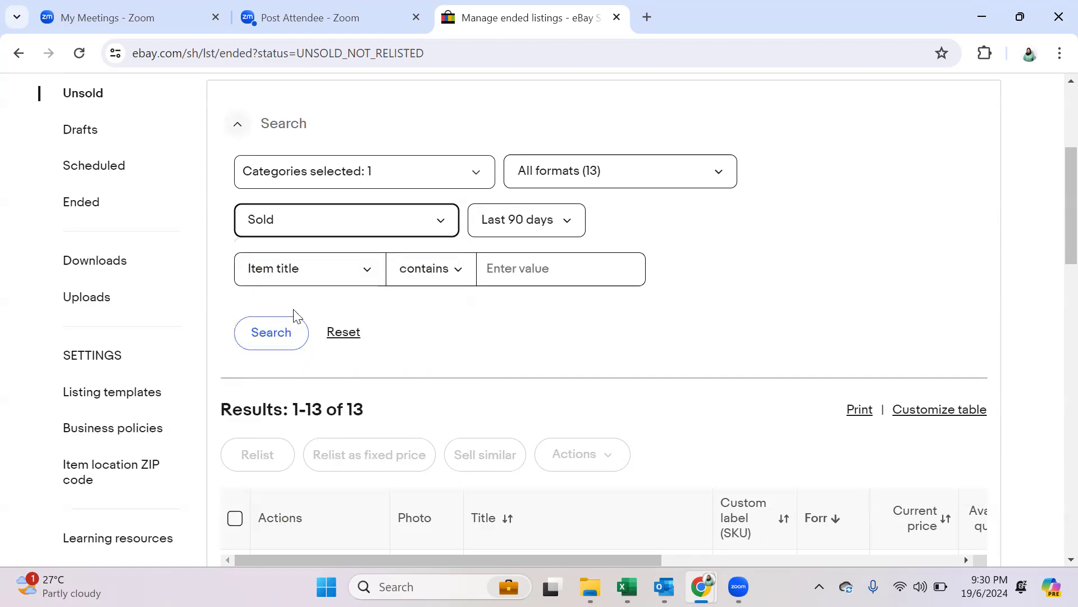
click(266, 337)
scroll(555, 340, down, 8)
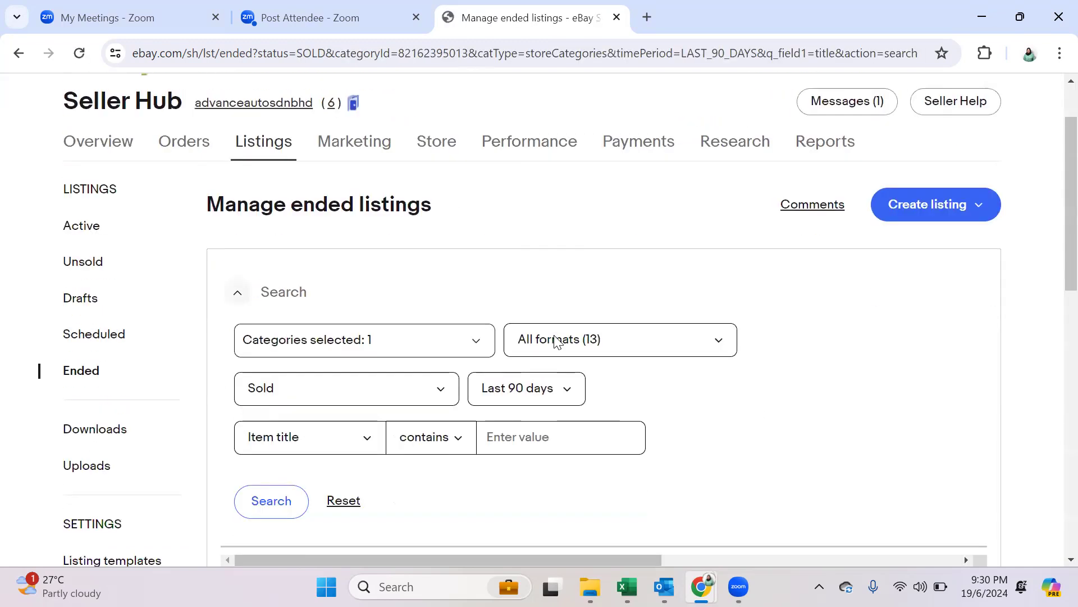
scroll(558, 342, up, 4)
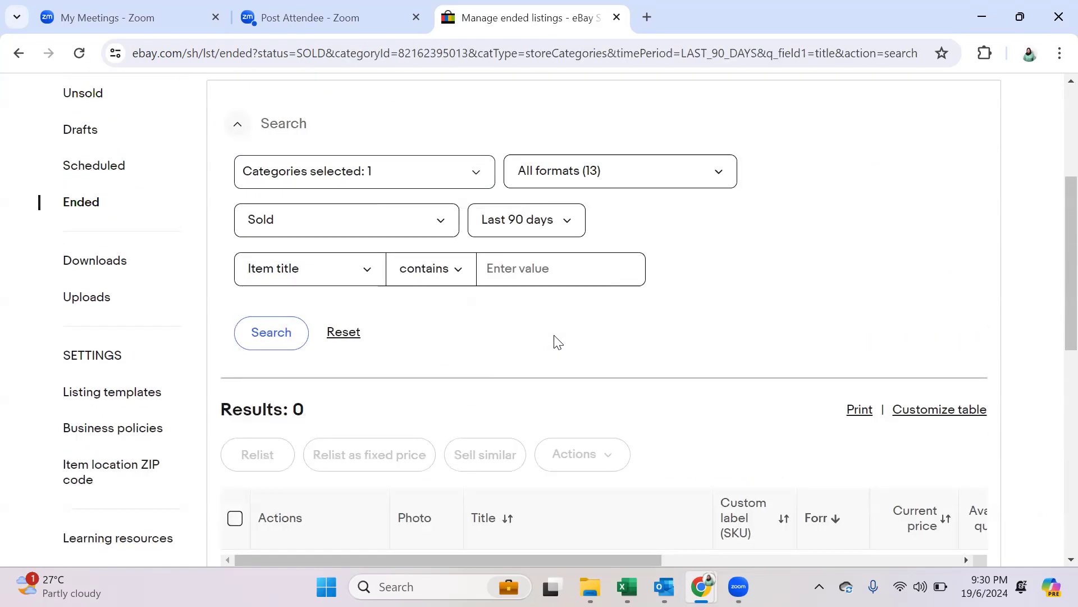
Step: Set the status filter to All statuses and repeat the search of the ended TOYOTA listings
click(368, 273)
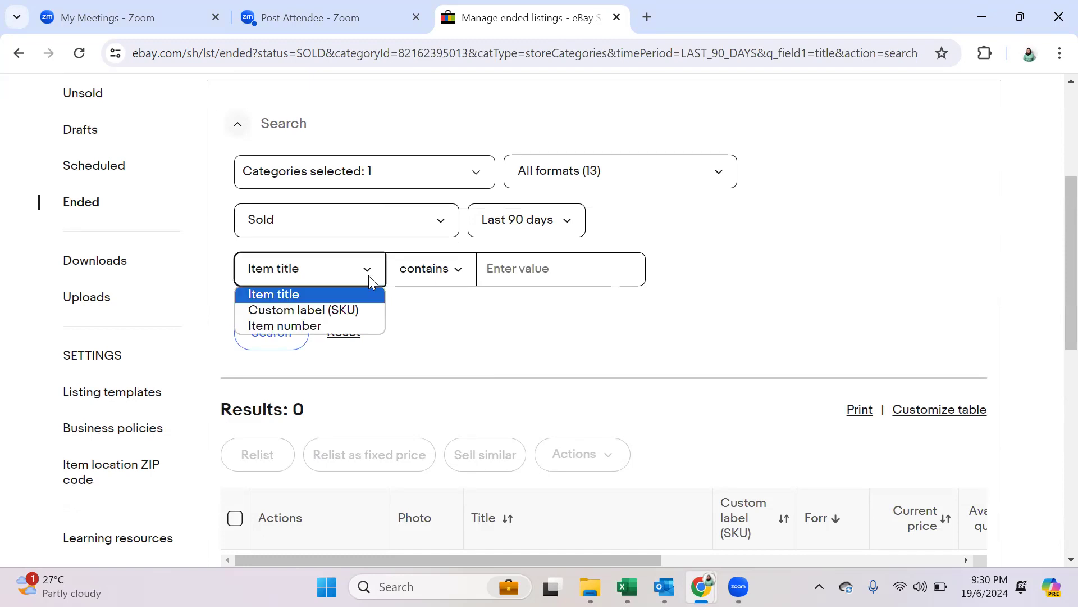
click(444, 221)
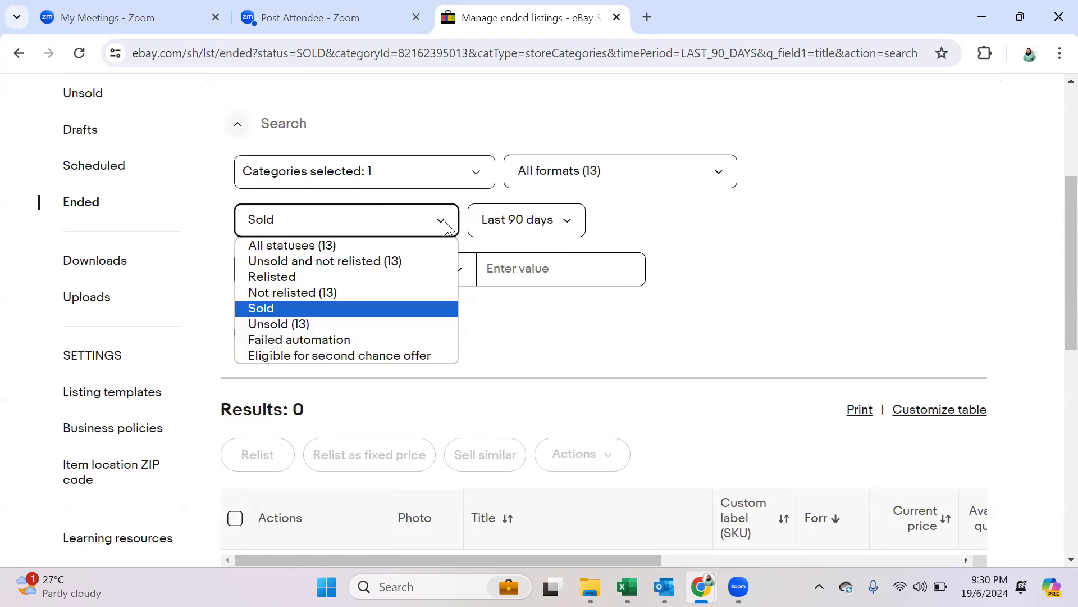
click(358, 246)
click(275, 337)
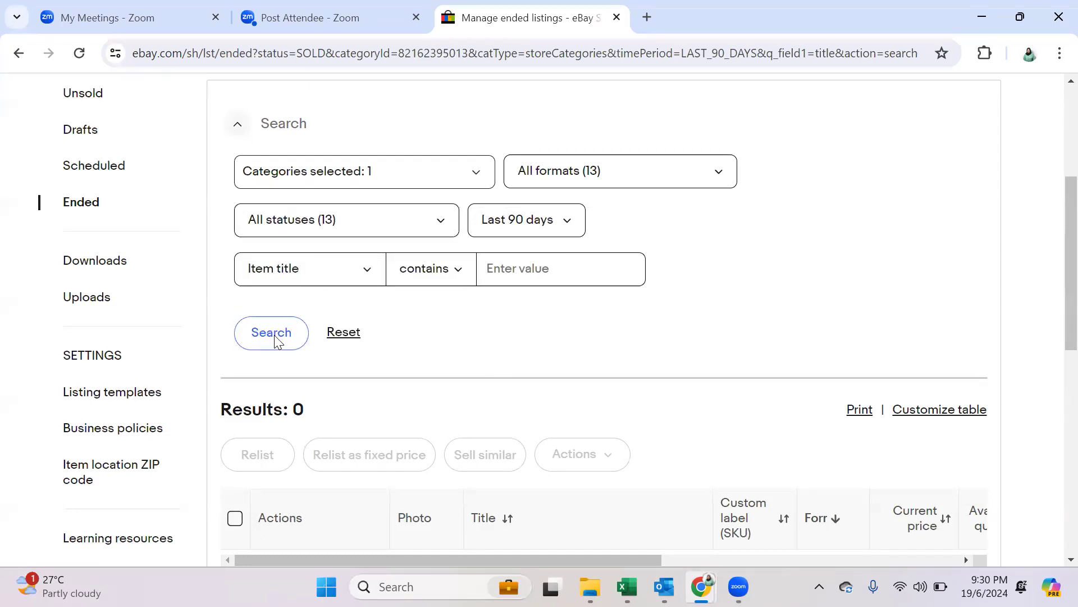
scroll(586, 362, down, 3)
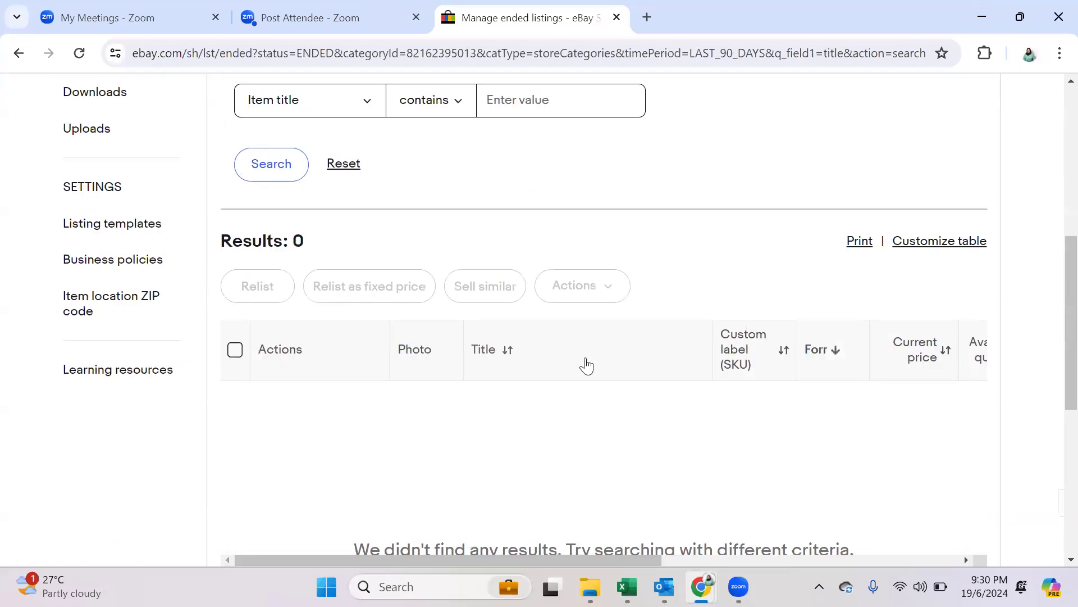
scroll(586, 364, up, 4)
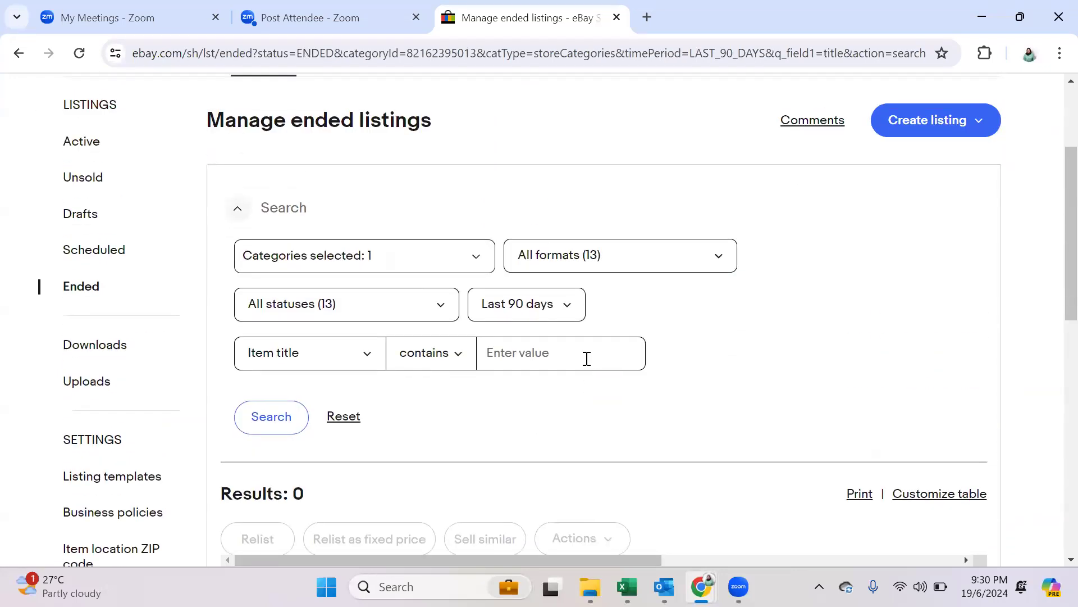
Step: Open the active listings and select the TOYOTA store category as the category filter
scroll(585, 358, up, 3)
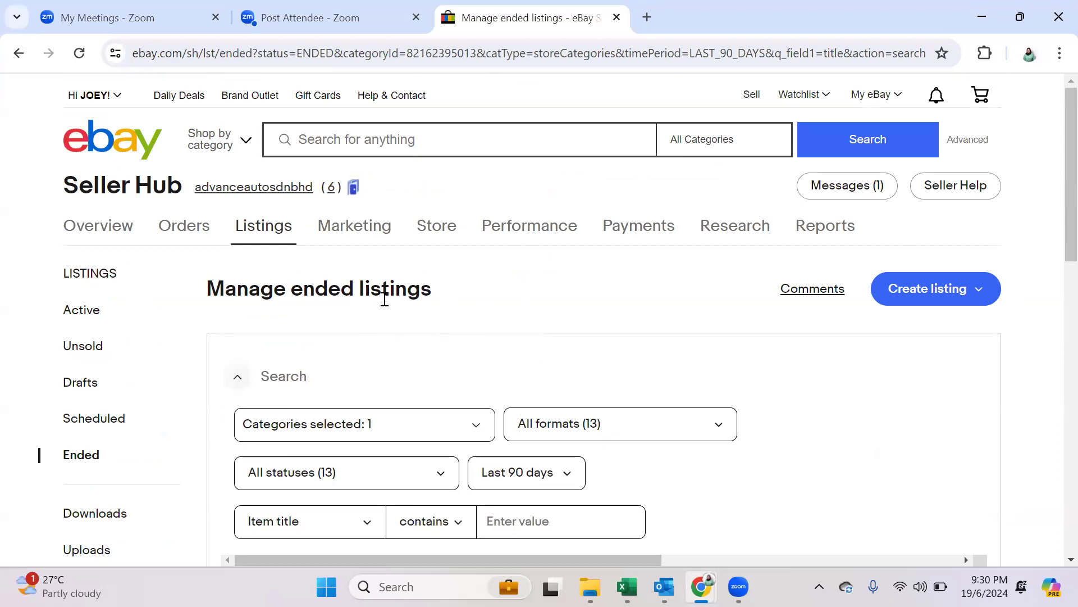
click(82, 311)
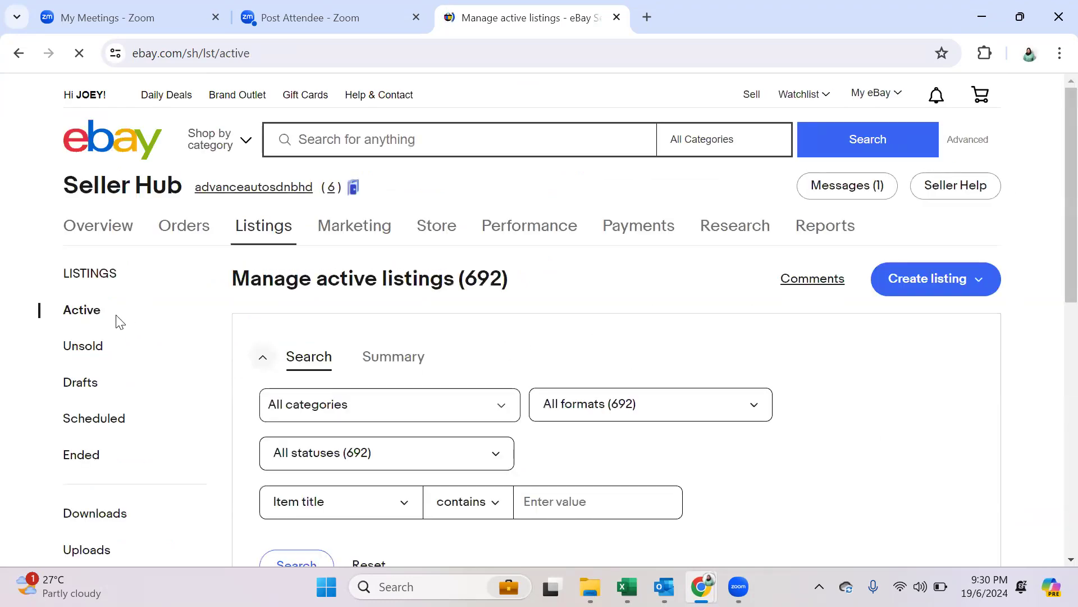
scroll(266, 332, down, 3)
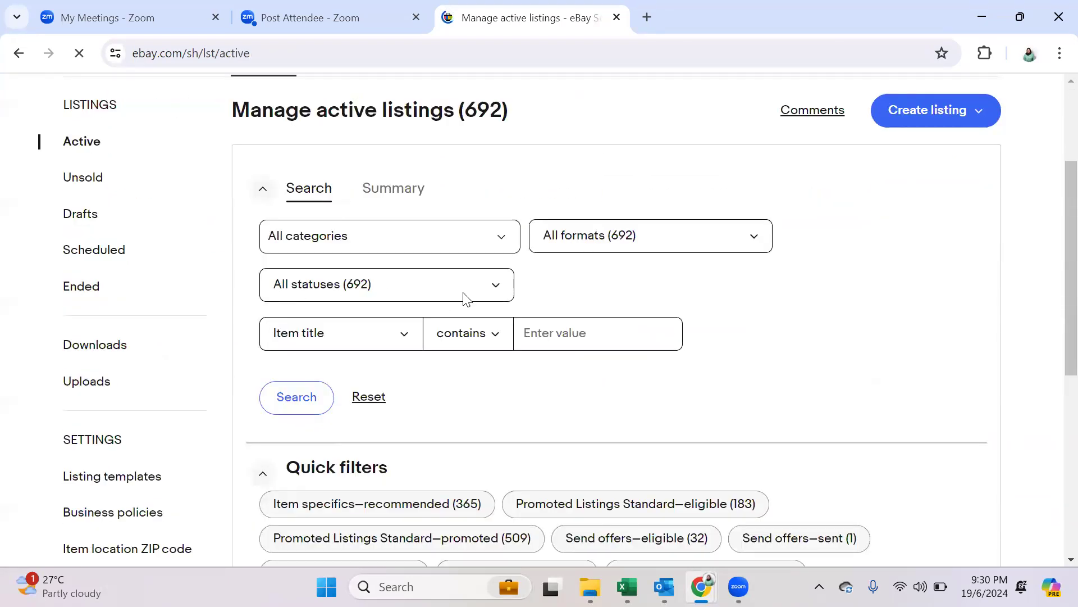
click(480, 238)
click(467, 243)
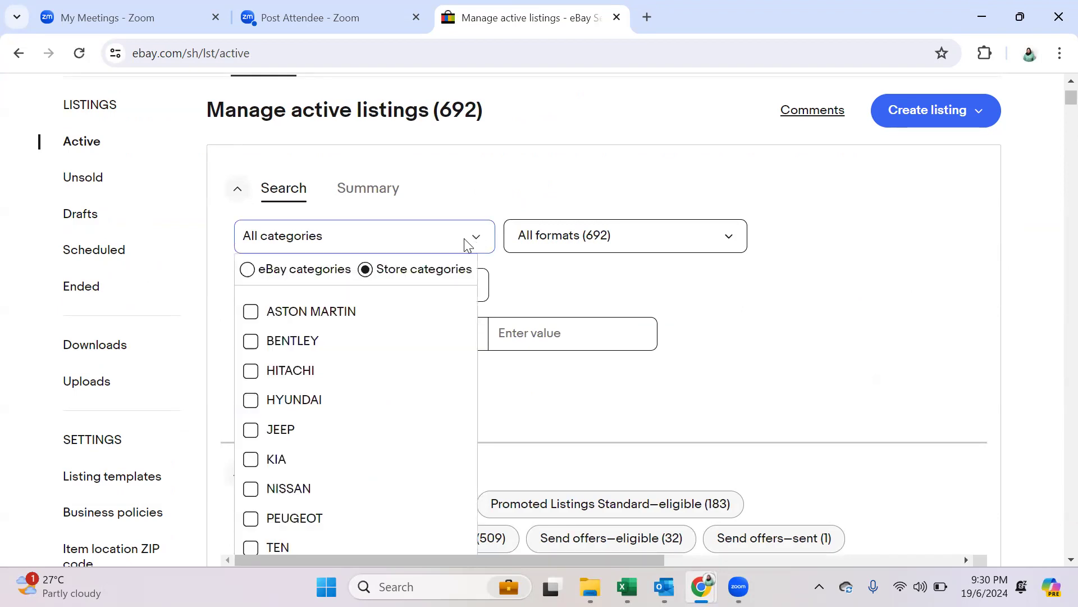
scroll(371, 343, down, 3)
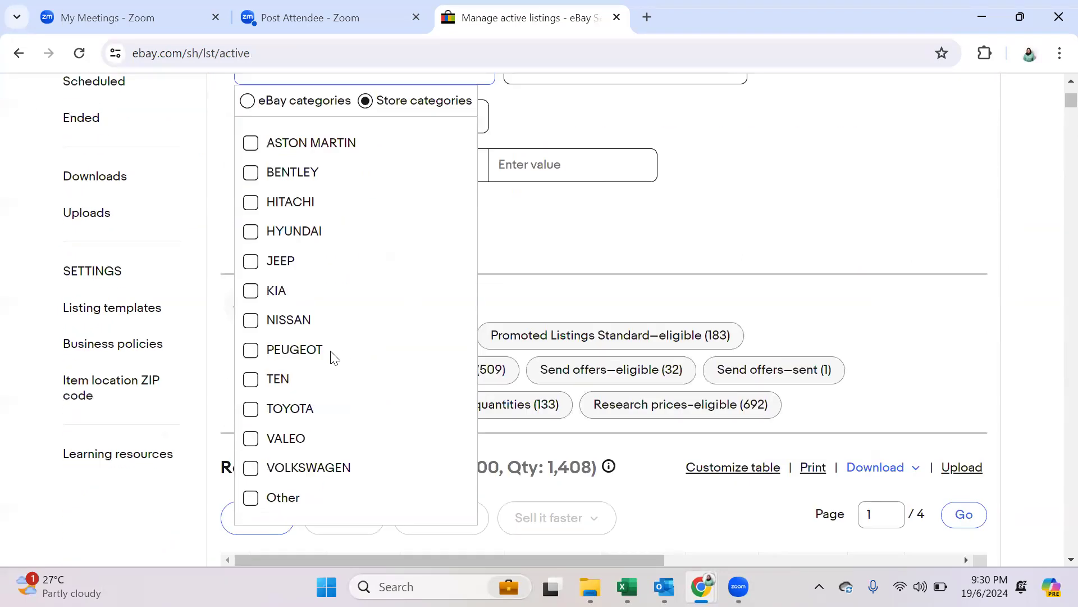
click(250, 408)
click(515, 257)
scroll(516, 257, up, 1)
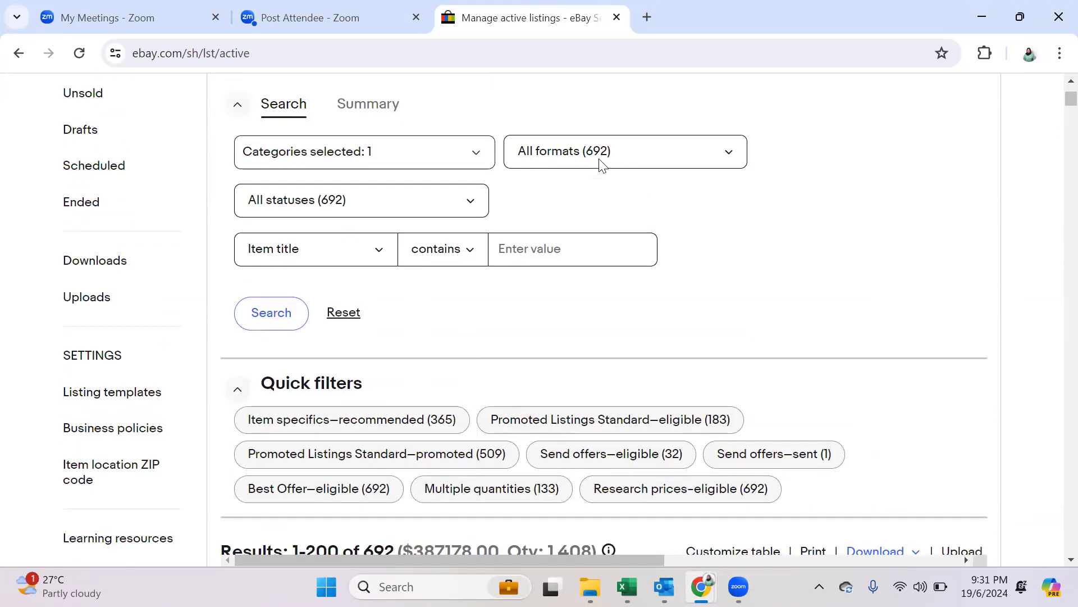
Step: Set the active listings' status filter to Out of stock and run the search
click(476, 203)
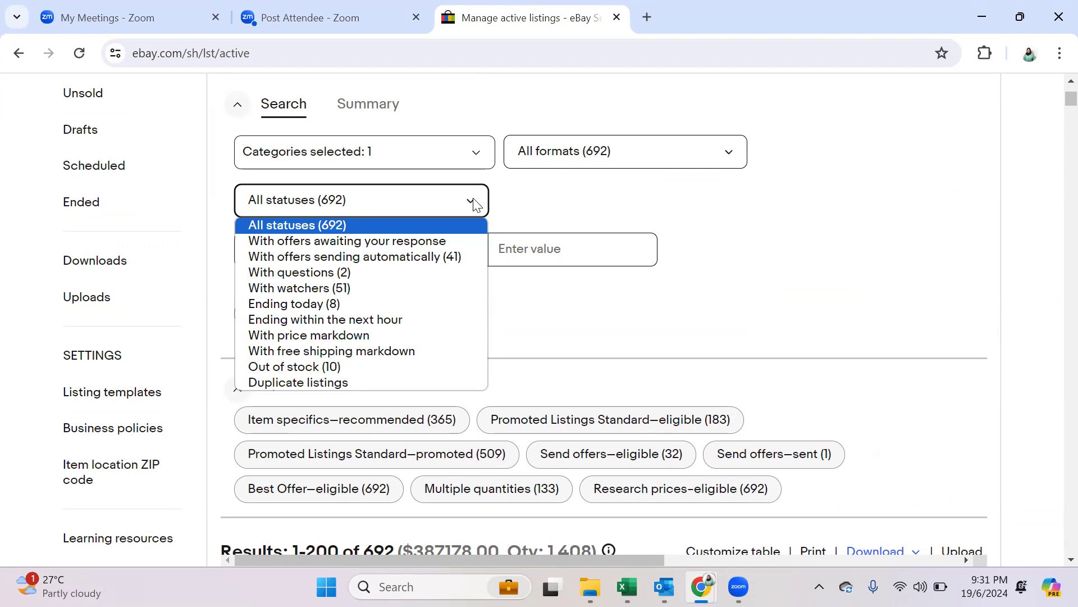
click(337, 367)
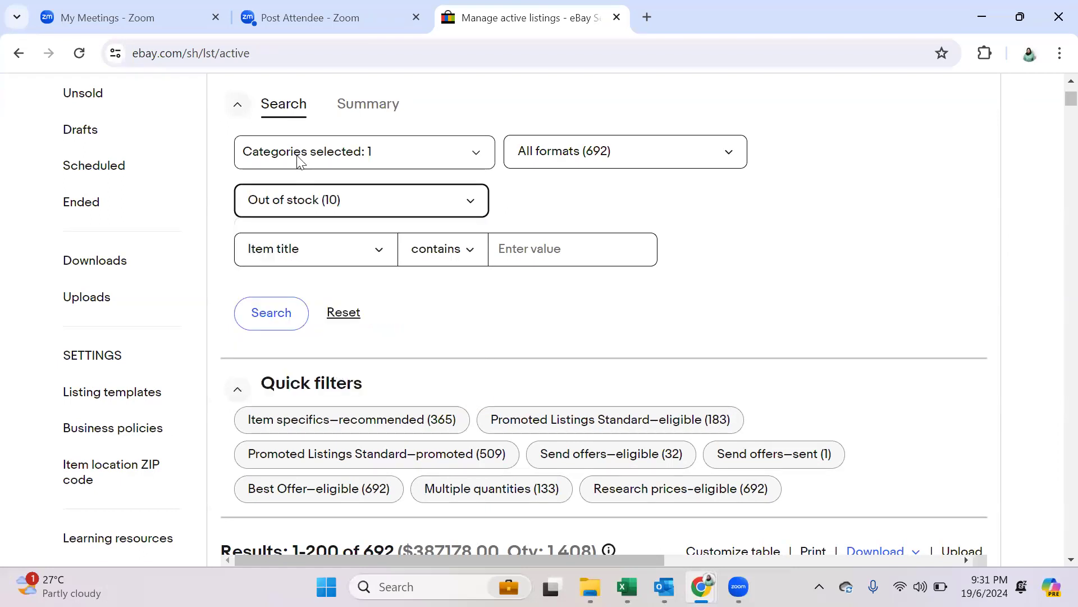
click(271, 312)
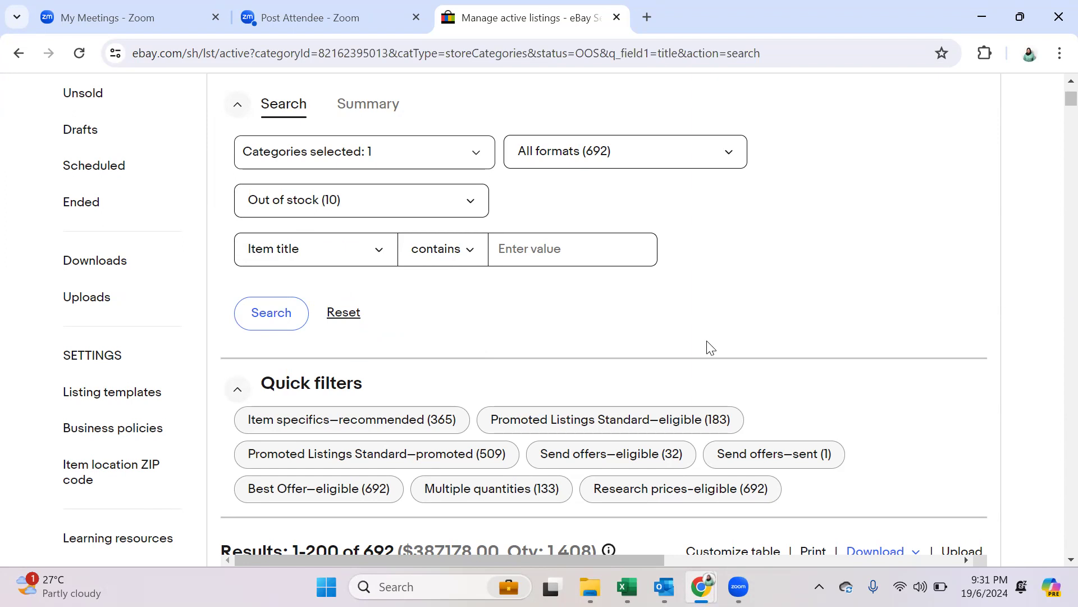
scroll(712, 348, down, 5)
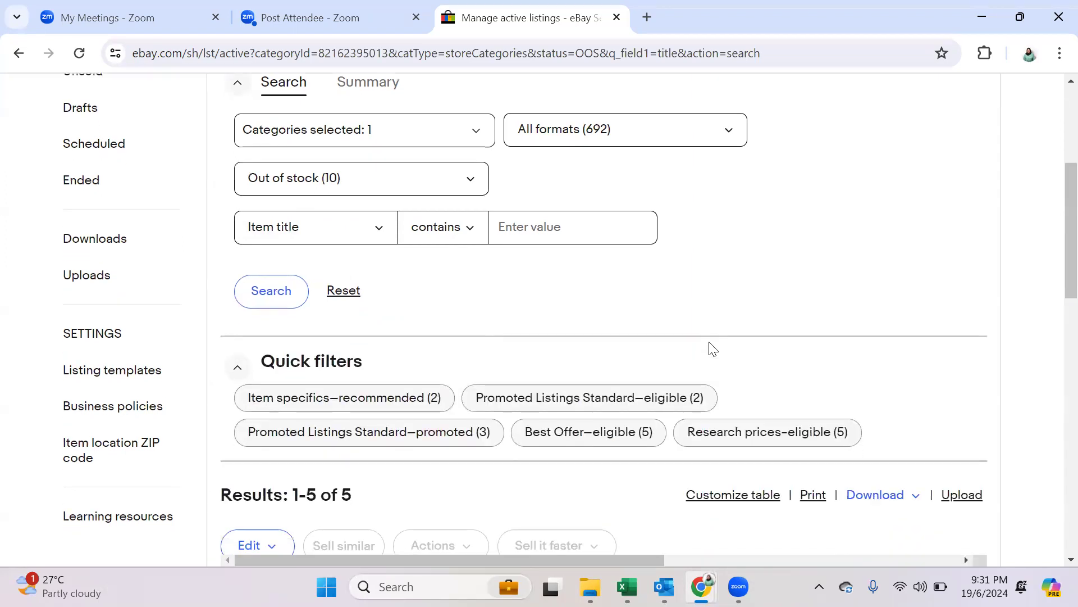
Step: Look through the out-of-stock TOYOTA listings and check each item's available quantity
scroll(709, 342, down, 2)
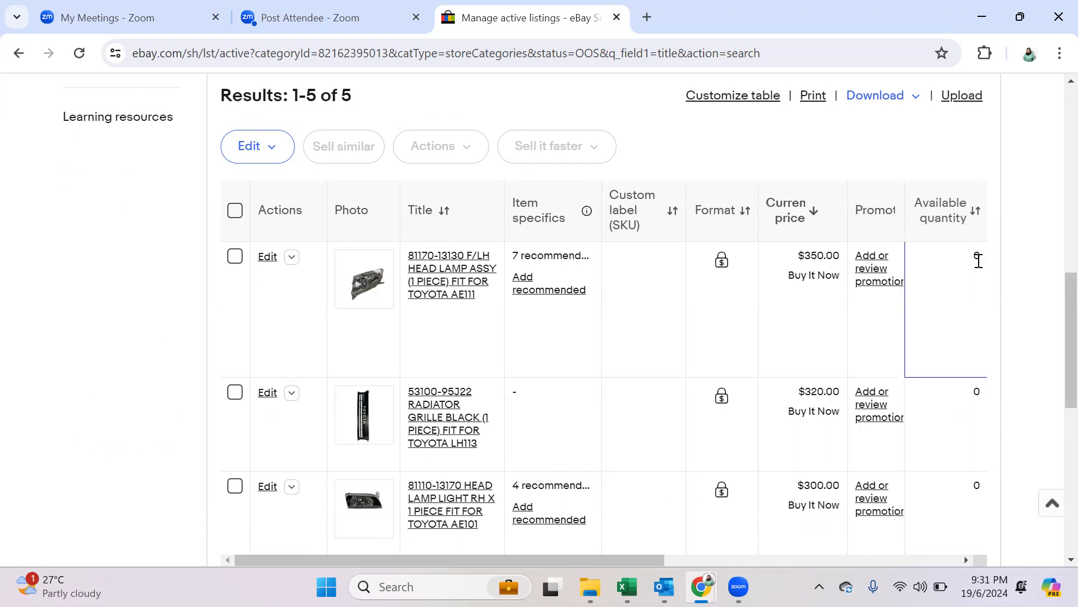
scroll(978, 260, down, 3)
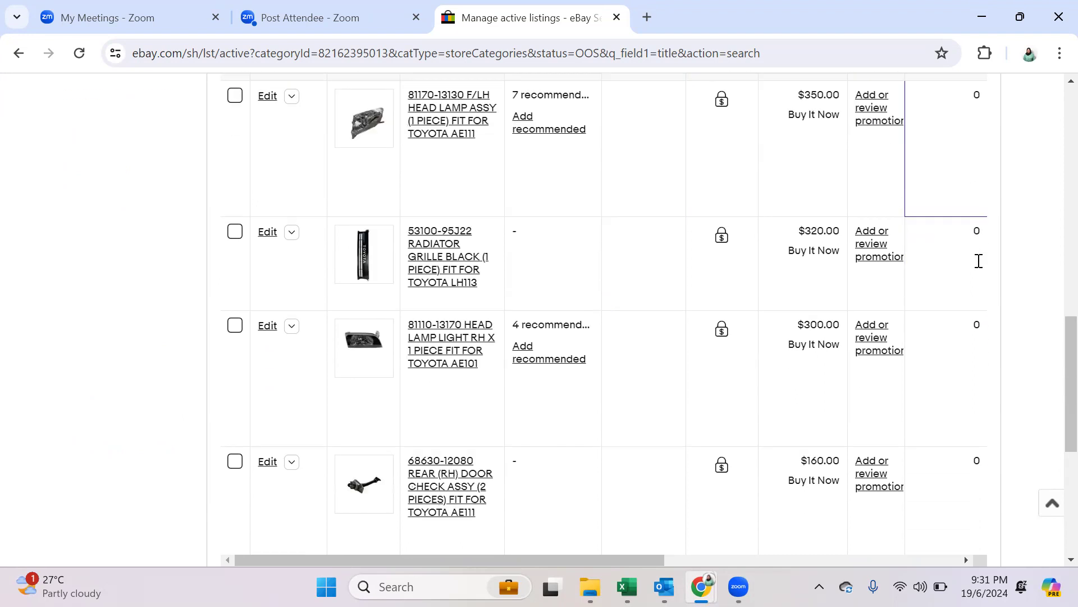
scroll(978, 246, down, 5)
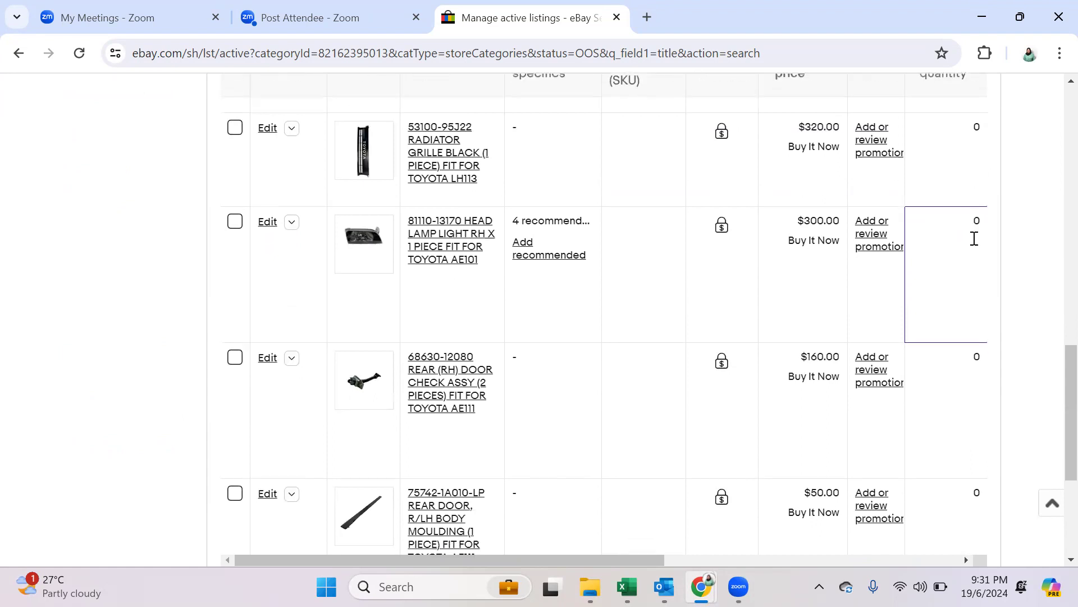
scroll(976, 240, down, 2)
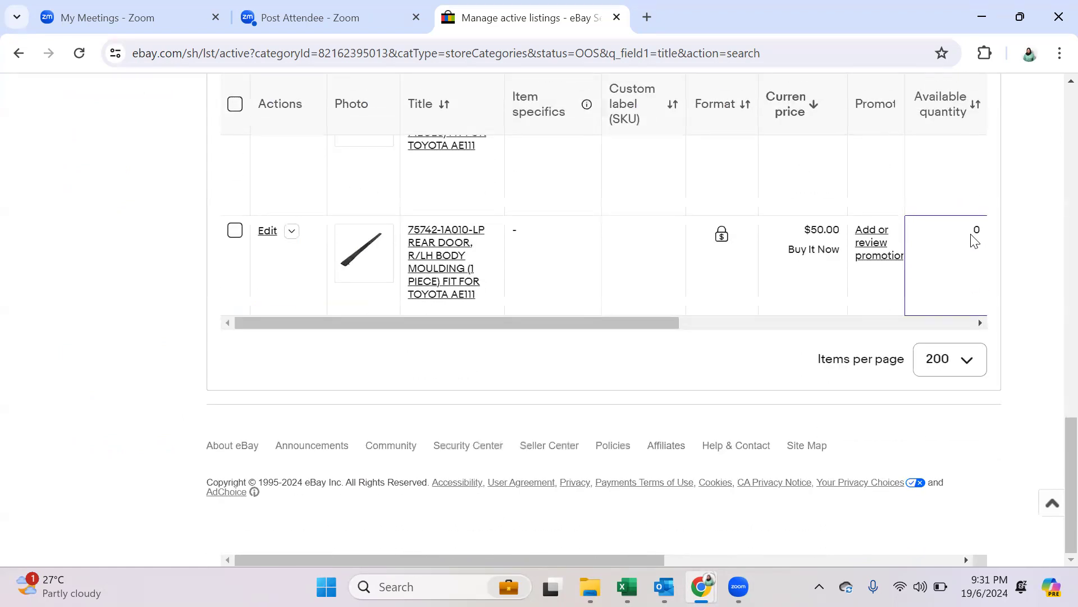
scroll(974, 240, up, 5)
scroll(971, 239, up, 5)
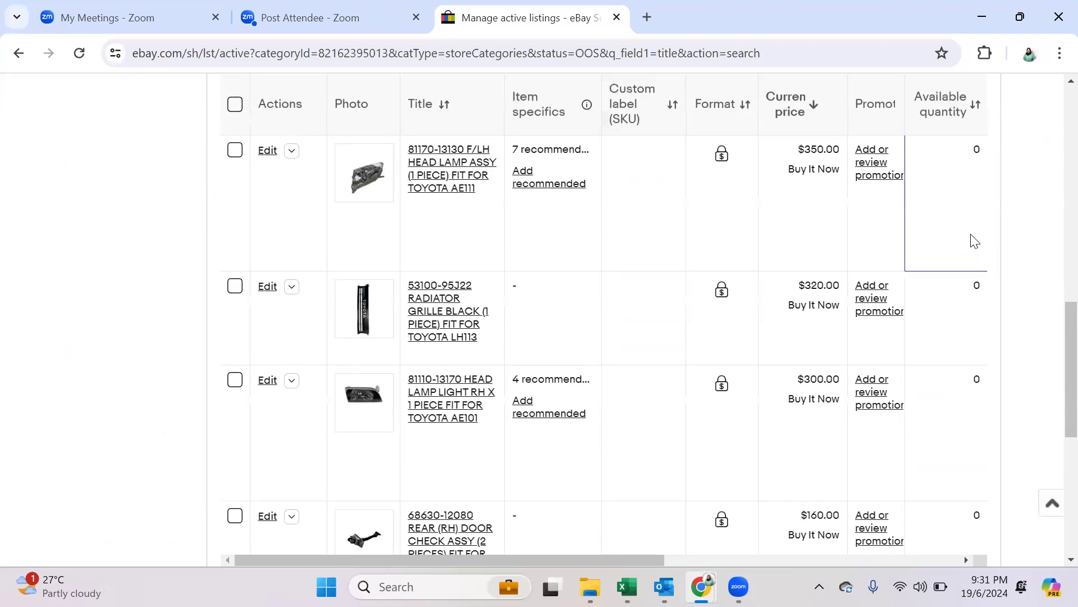
right_click(452, 243)
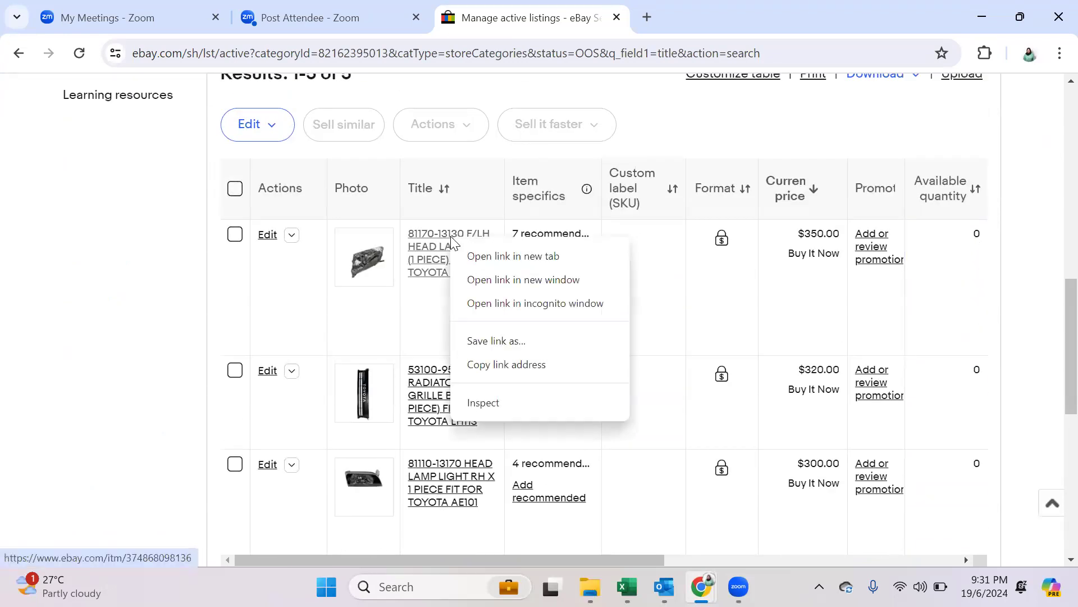
click(486, 258)
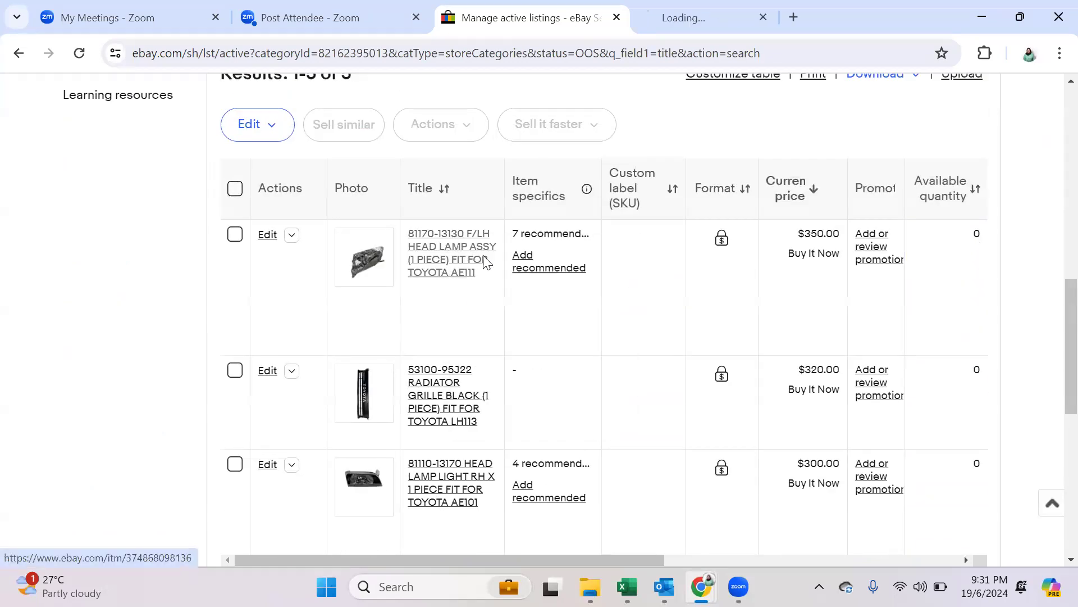
click(689, 26)
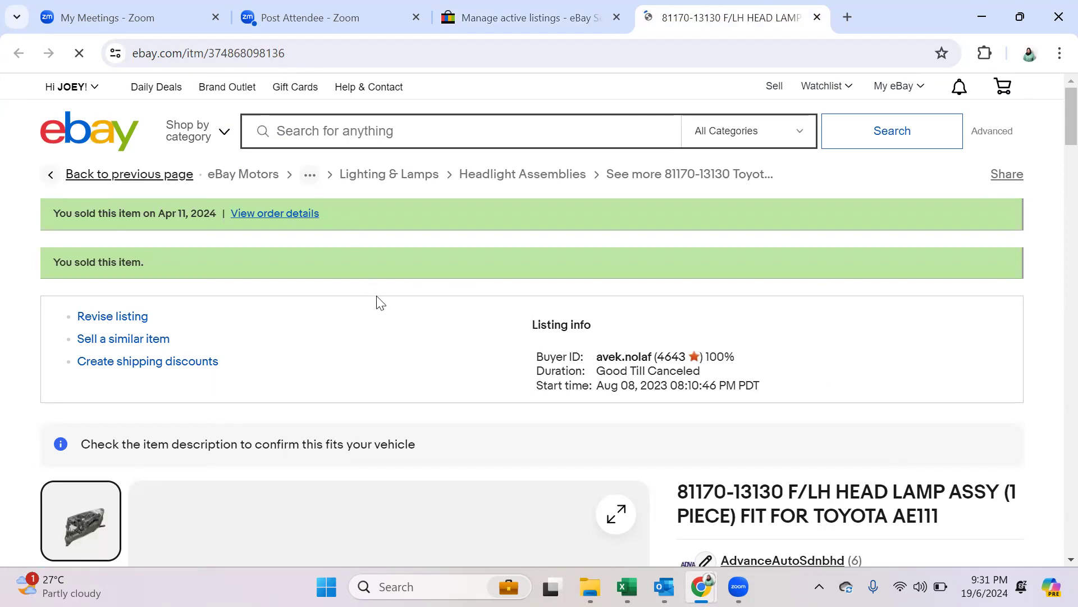
Step: Look through the head lamp listing's sold notices, price and shipping details, and close the listing
scroll(376, 296, down, 10)
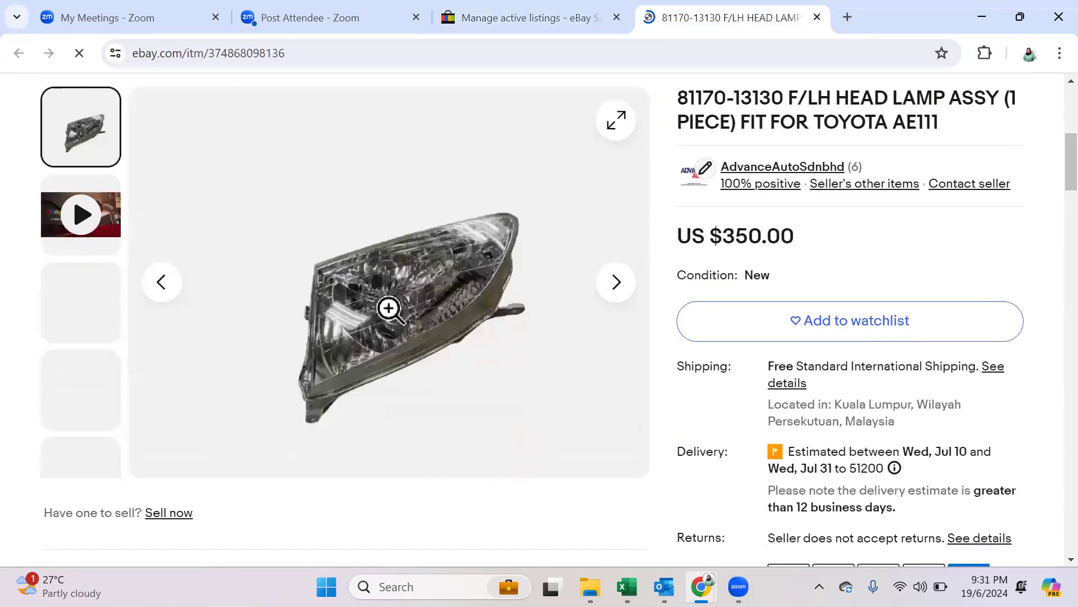
scroll(657, 345, down, 3)
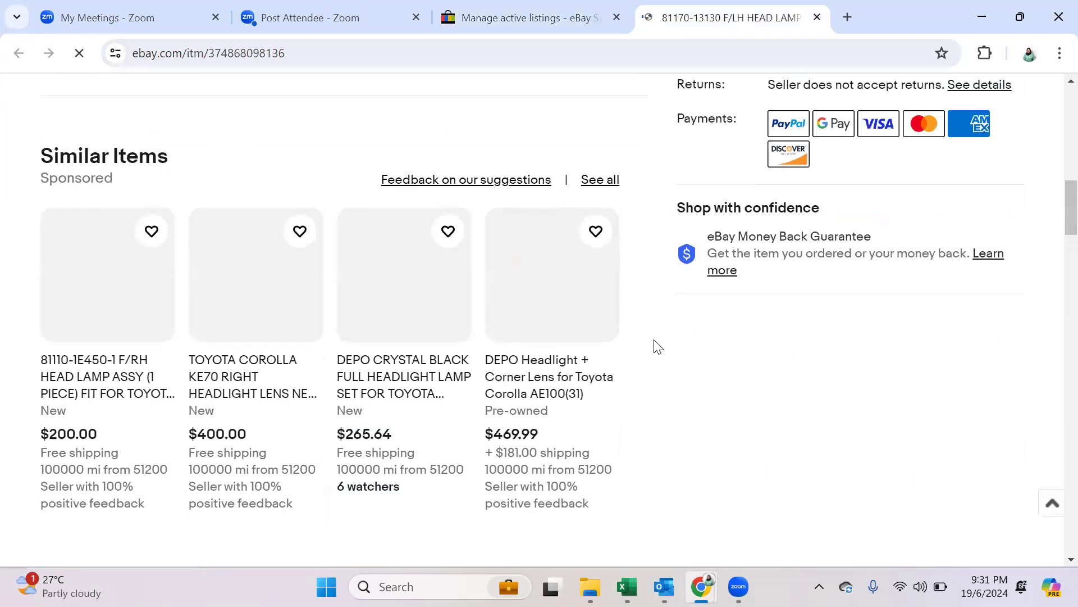
scroll(657, 345, up, 6)
scroll(657, 346, up, 7)
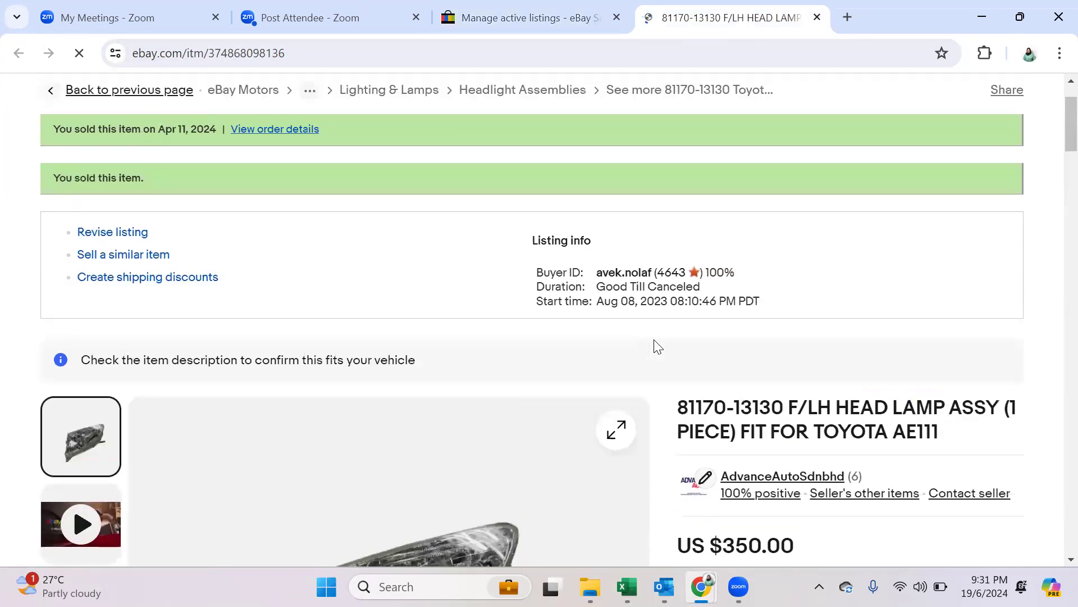
scroll(657, 346, up, 2)
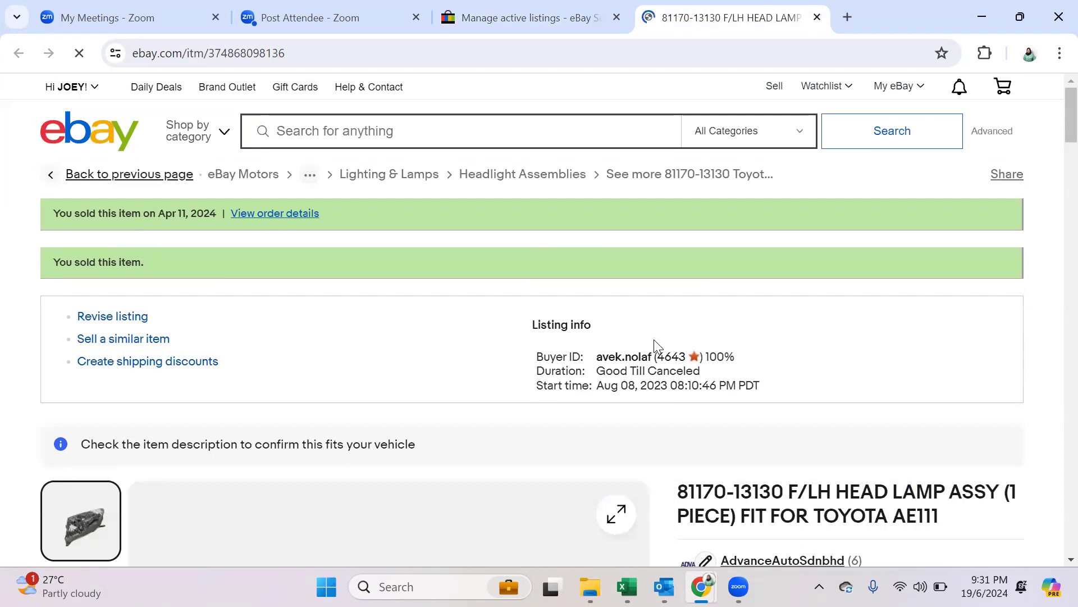
click(818, 18)
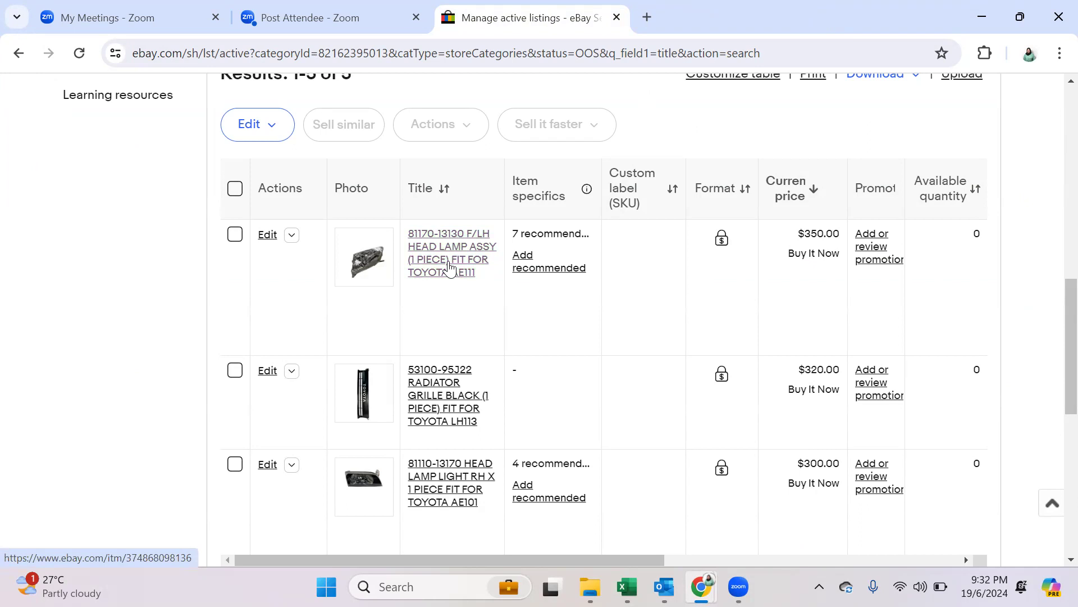
scroll(449, 267, up, 6)
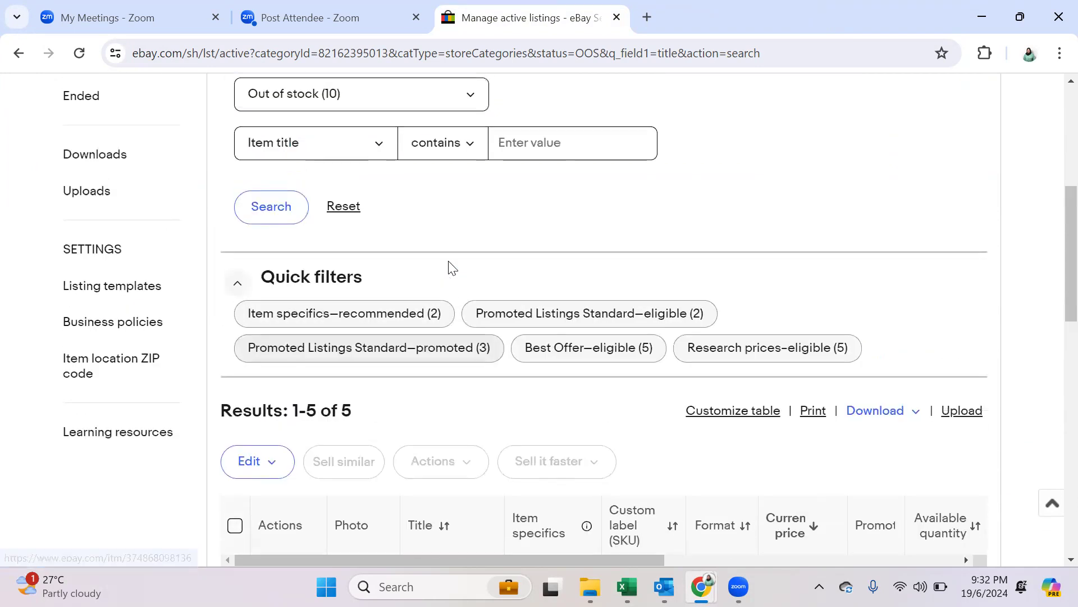
scroll(452, 267, up, 5)
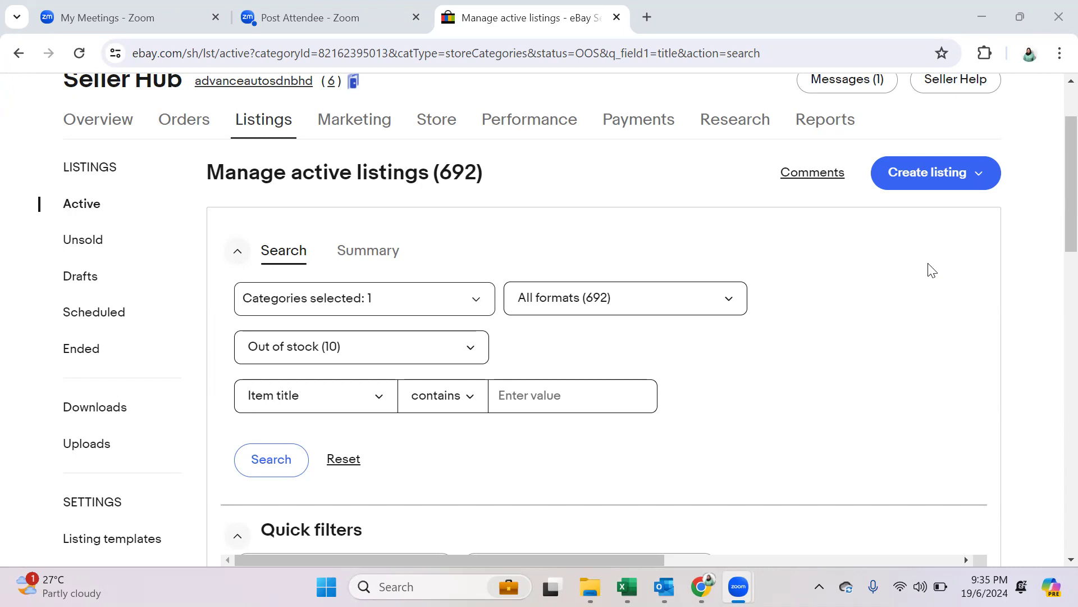
scroll(930, 269, down, 10)
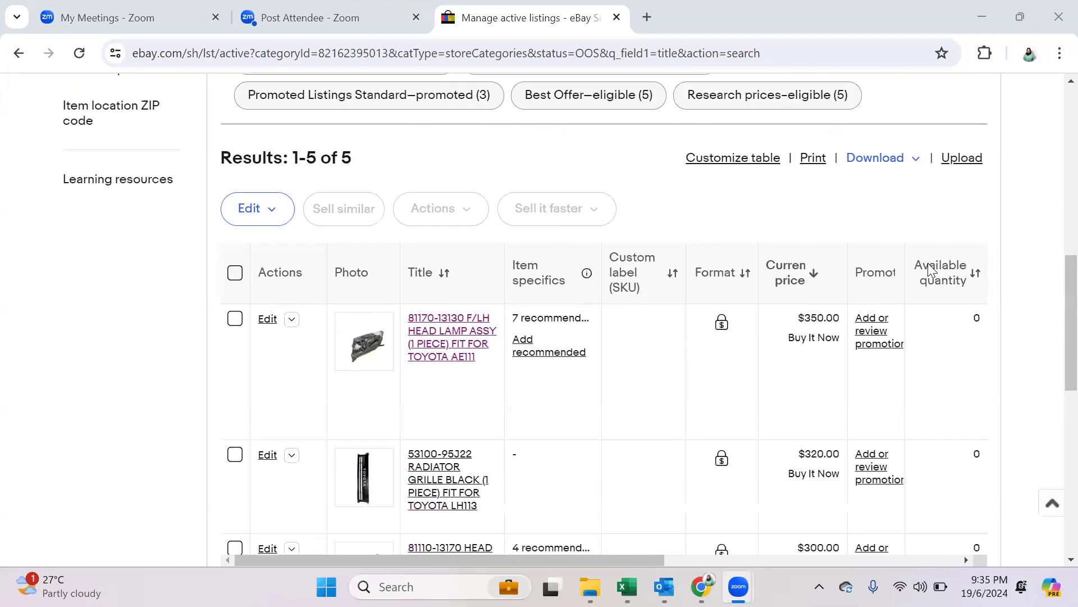
scroll(930, 269, down, 2)
right_click(455, 246)
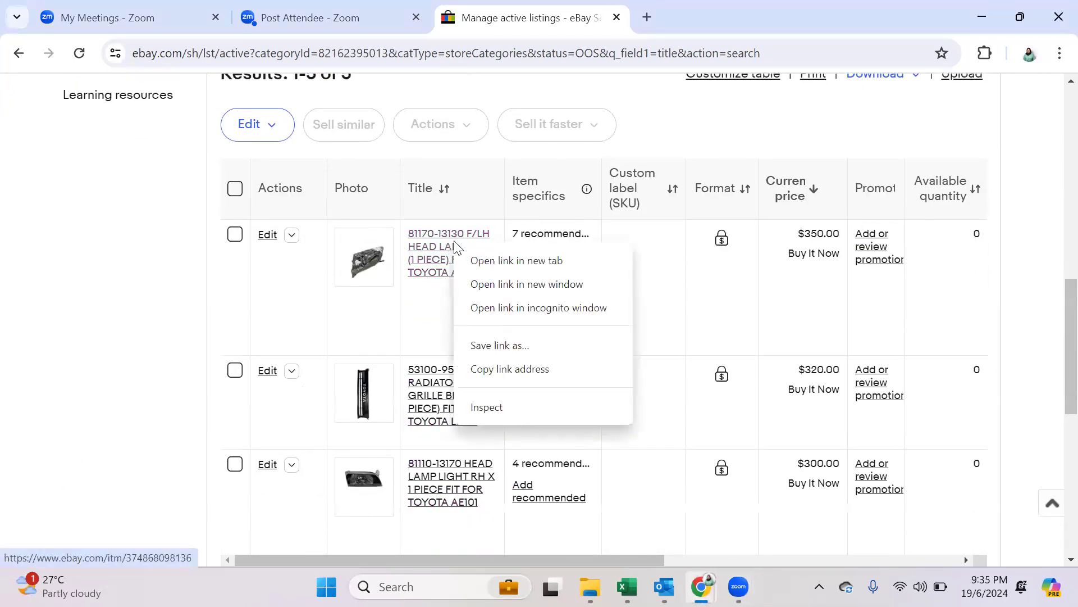
click(742, 135)
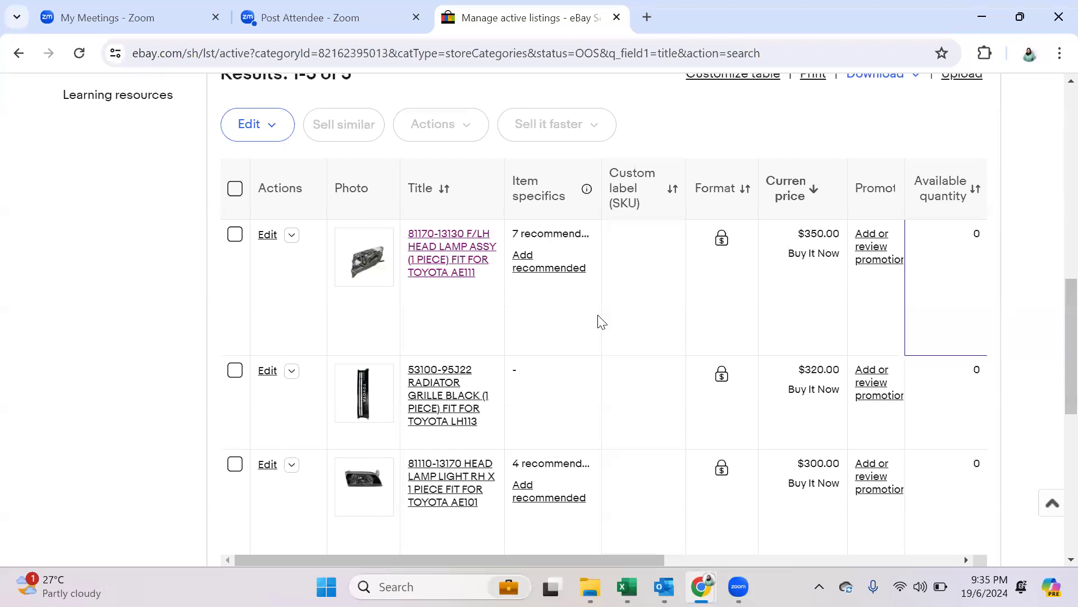
right_click(441, 256)
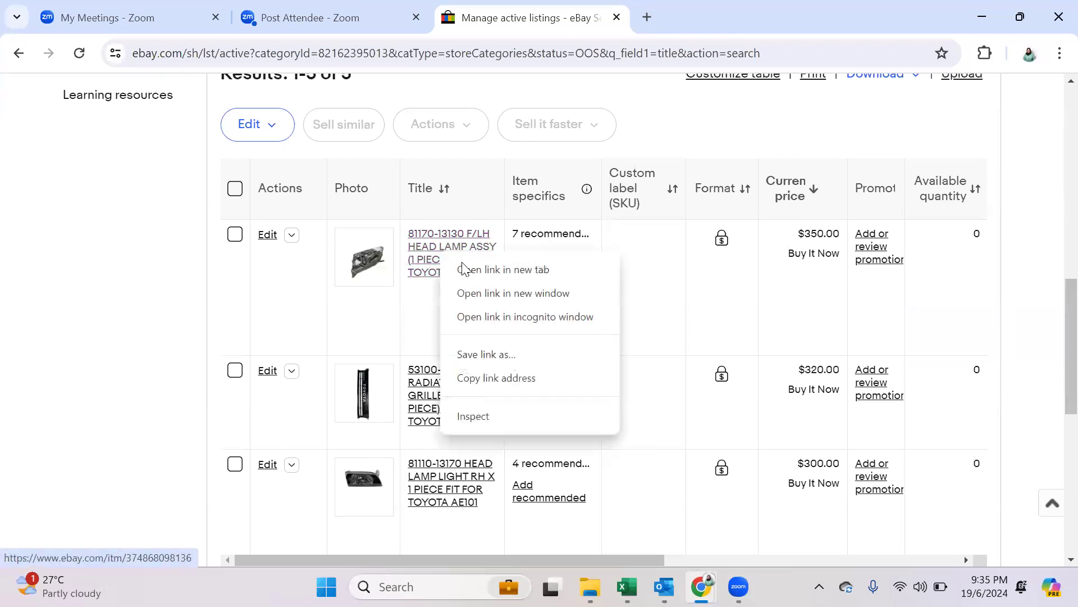
click(470, 270)
click(664, 14)
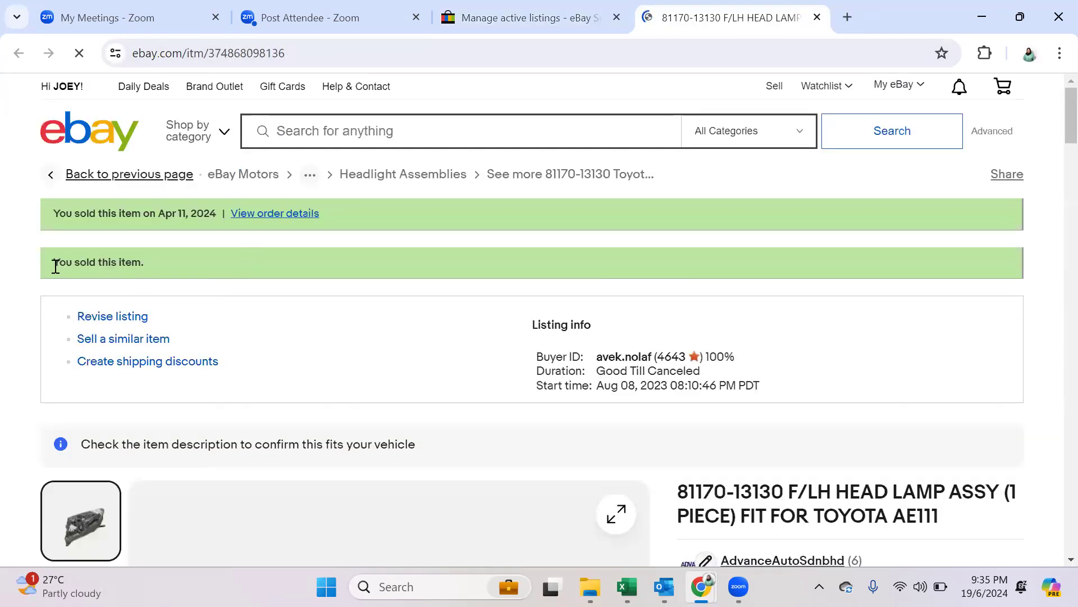
Step: Highlight the two sold-item notices and the buyer ID line in the head lamp's listing info
drag(52, 263, 149, 269)
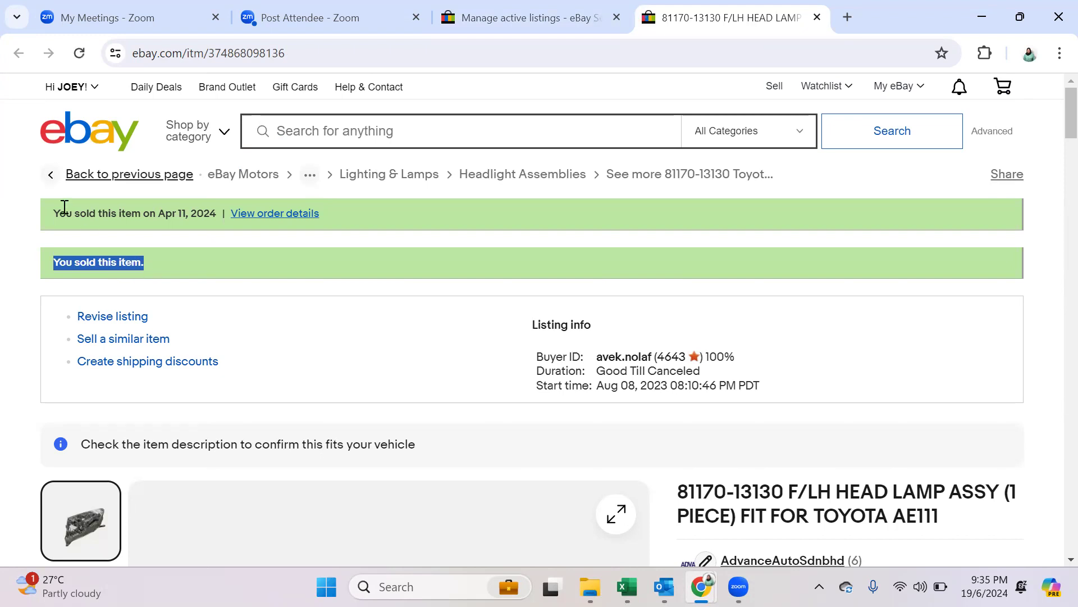
drag(52, 210, 196, 219)
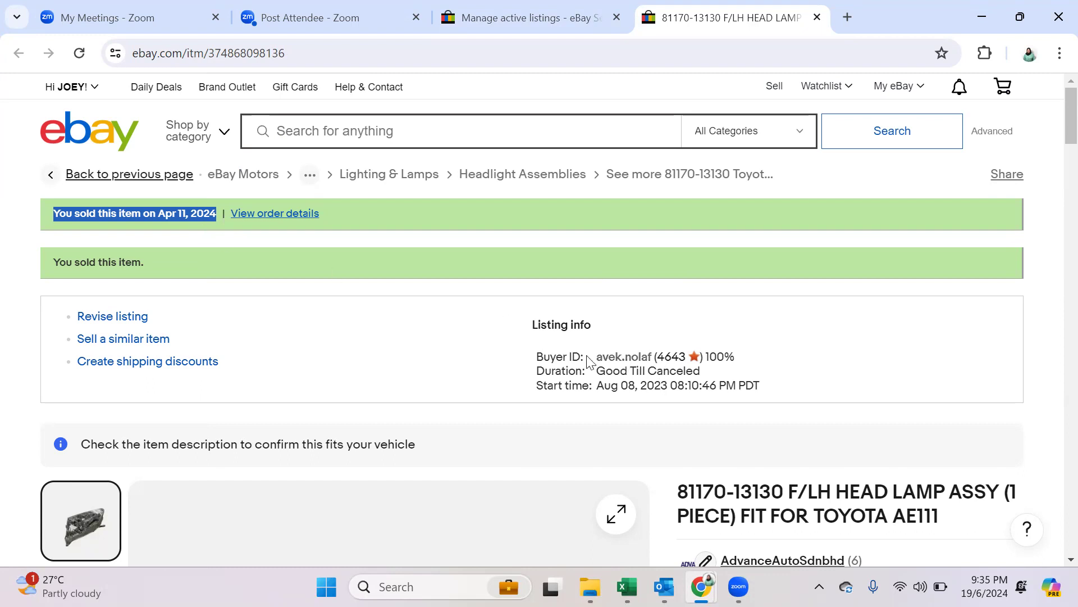
drag(634, 357, 692, 362)
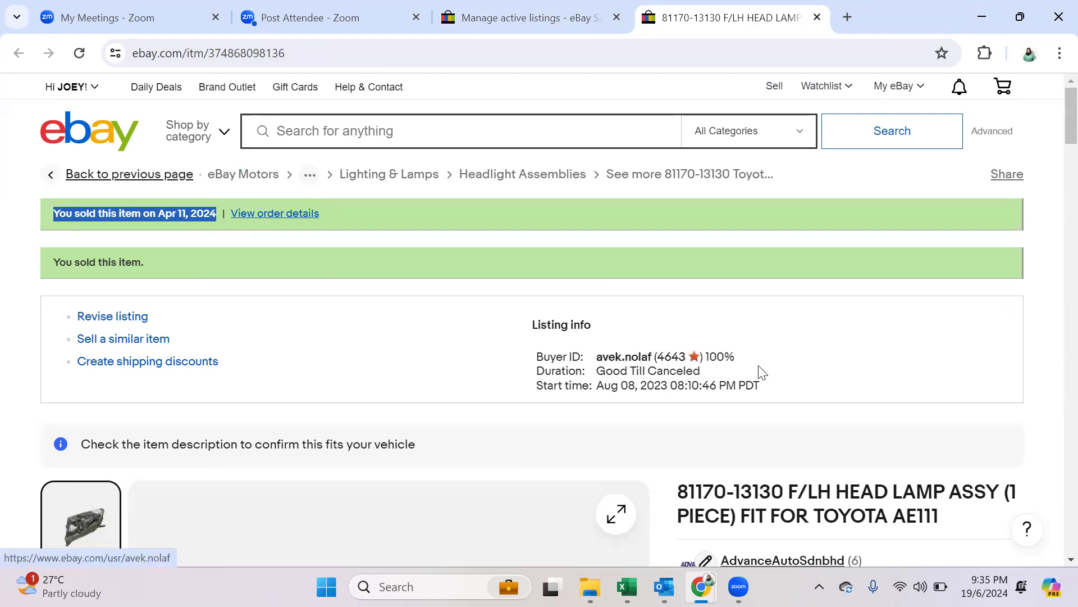
drag(534, 357, 743, 357)
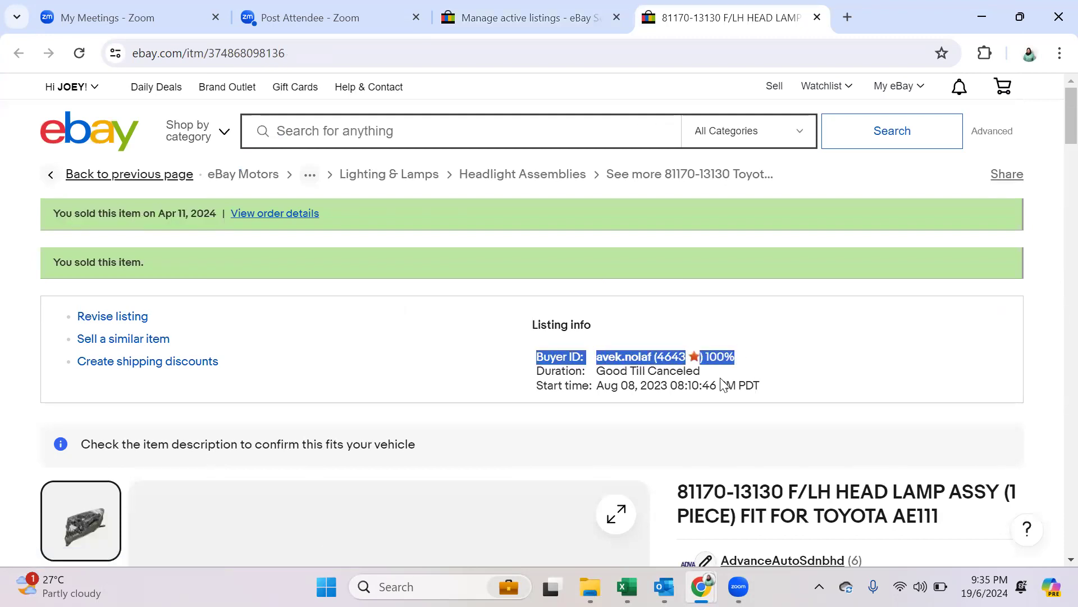
click(656, 362)
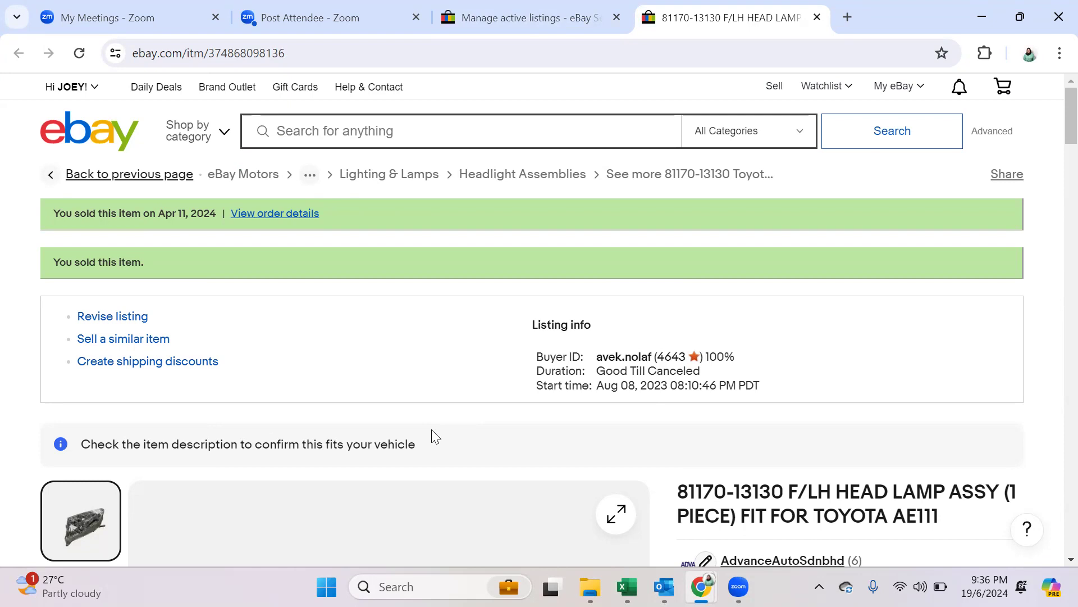
Step: Review the head lamp's photos, shipping, delivery, returns and payment details, and return to the active listings
scroll(433, 431, down, 5)
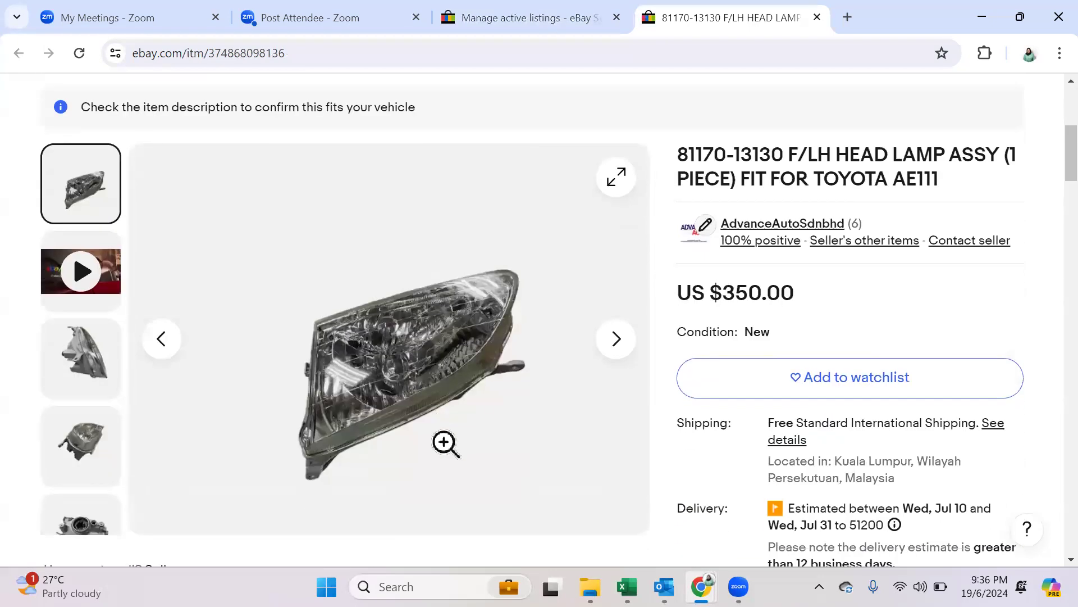
scroll(728, 423, down, 2)
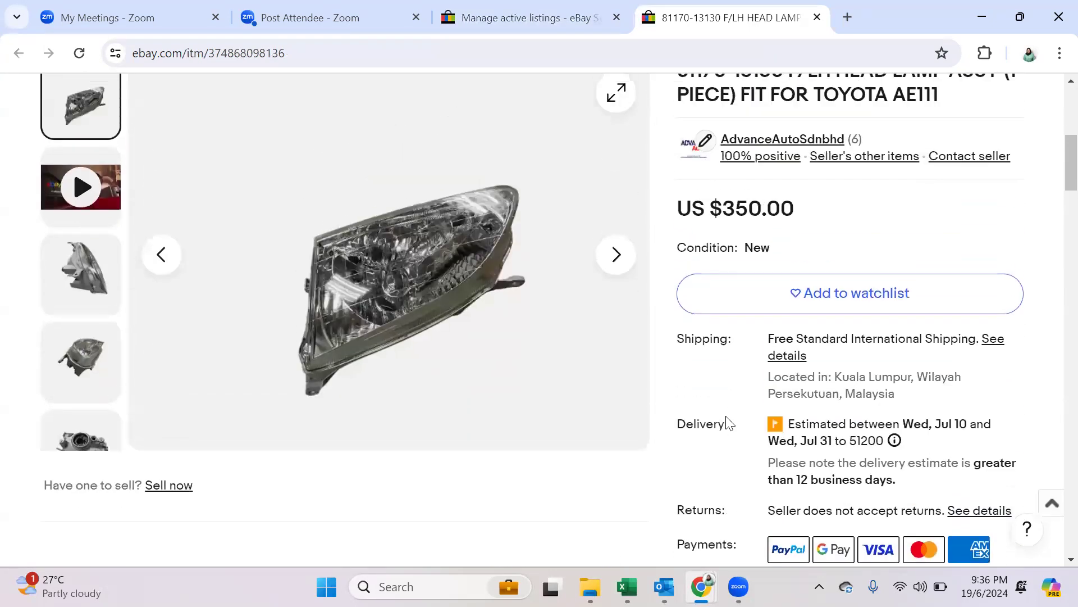
scroll(728, 422, down, 3)
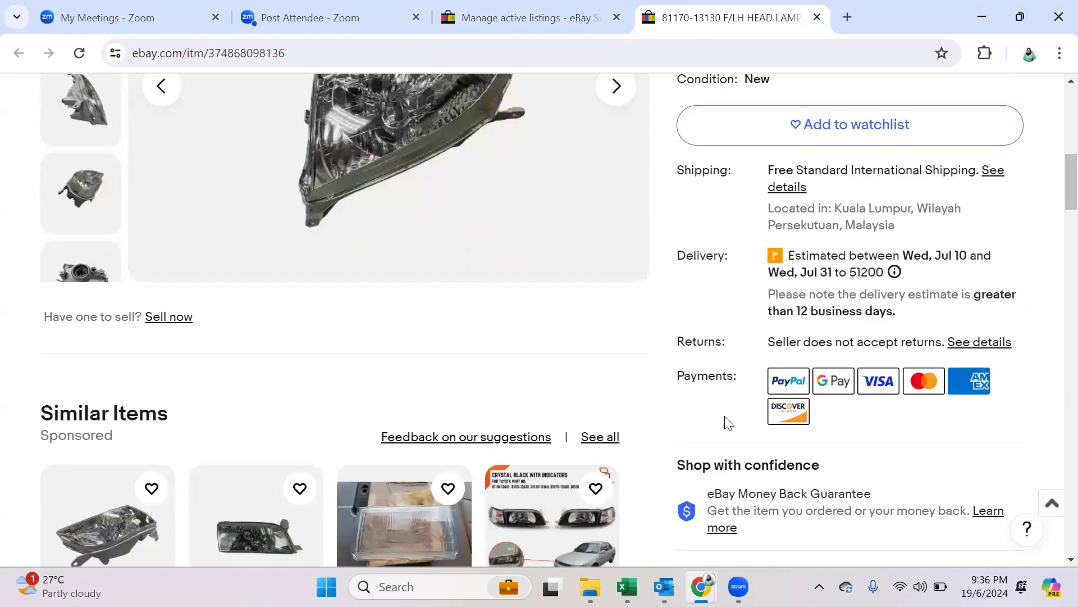
scroll(728, 423, up, 10)
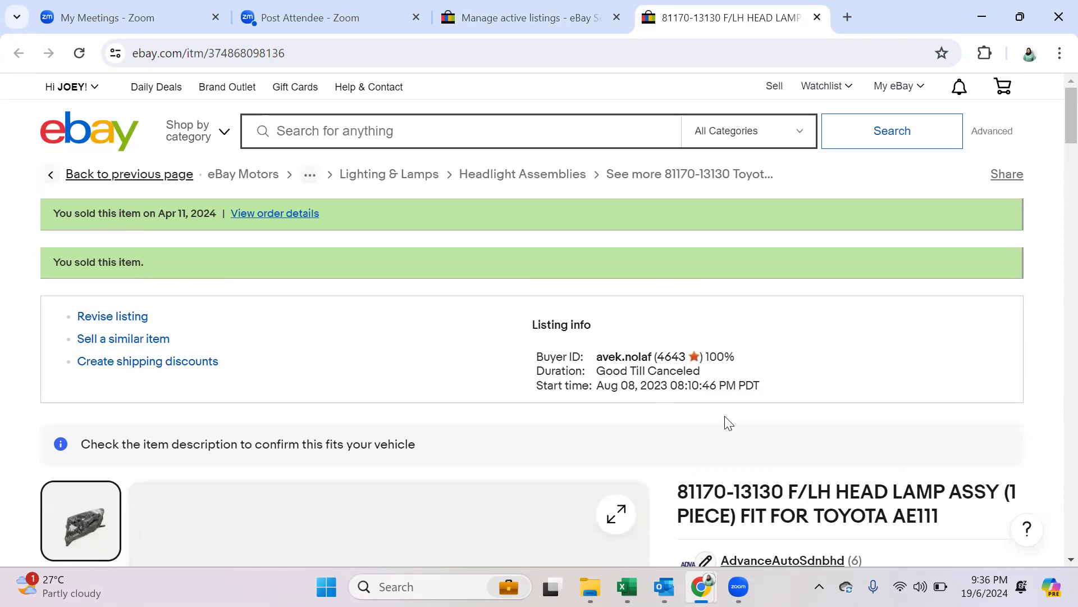
click(816, 18)
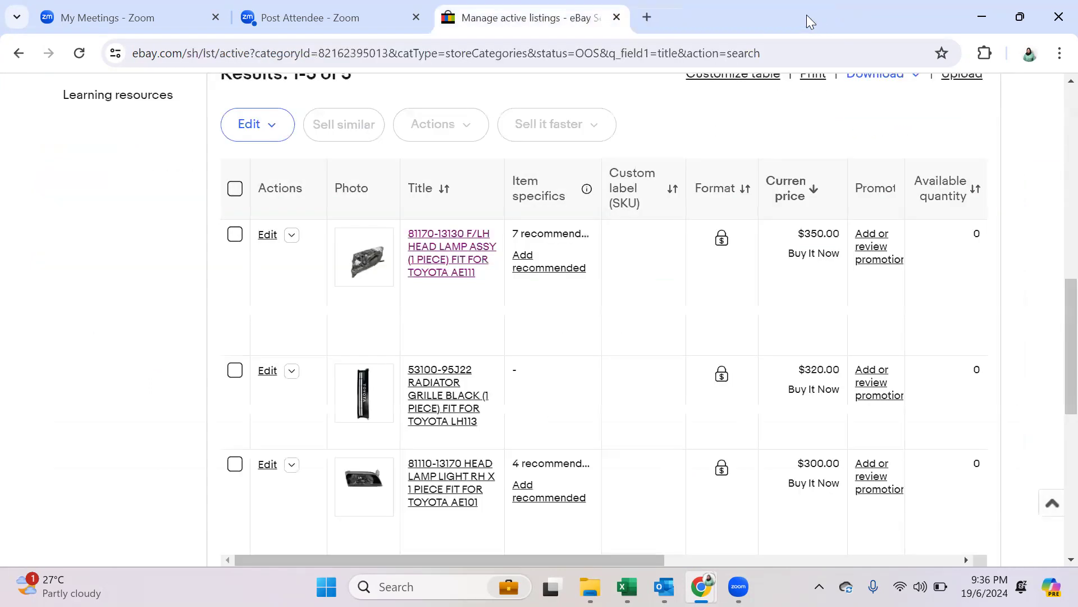
Step: Reload the Listings section so the active listings are shown without the category and Out of stock filters
scroll(533, 236, up, 7)
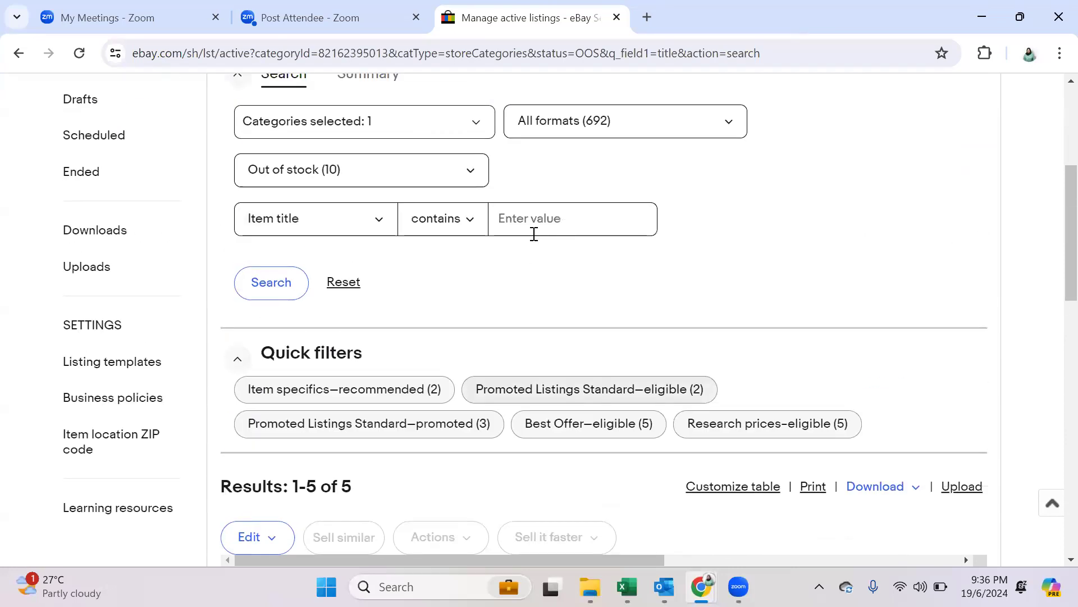
scroll(534, 234, up, 1)
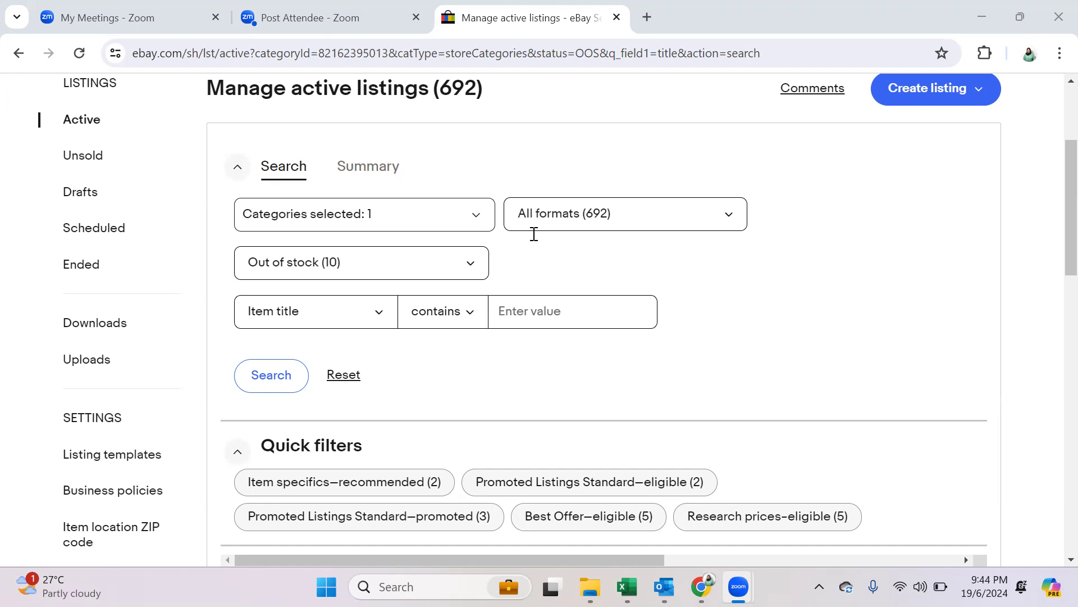
scroll(702, 270, down, 3)
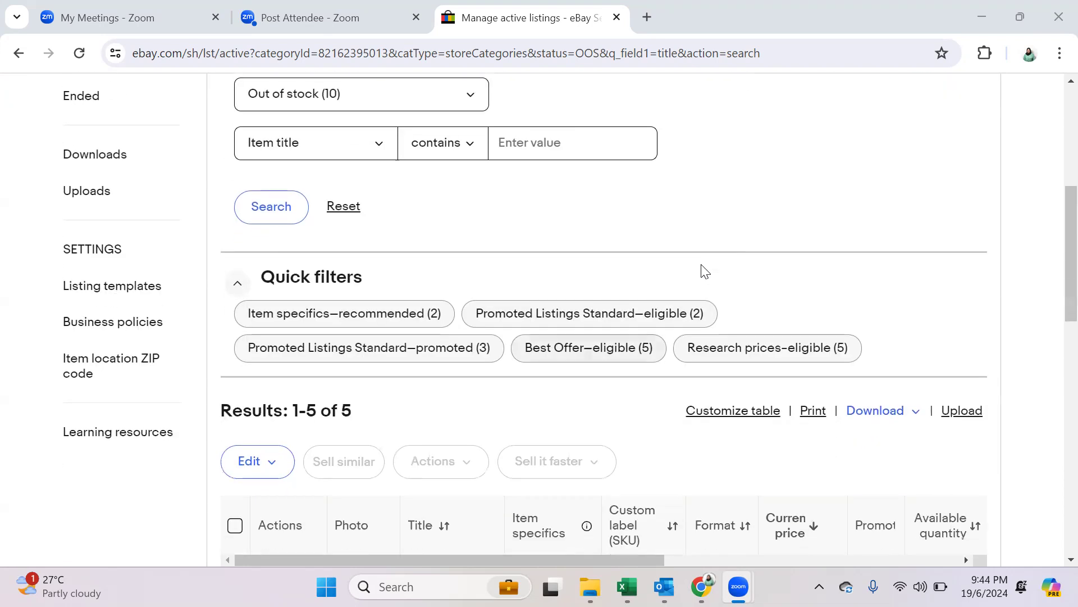
scroll(606, 283, up, 6)
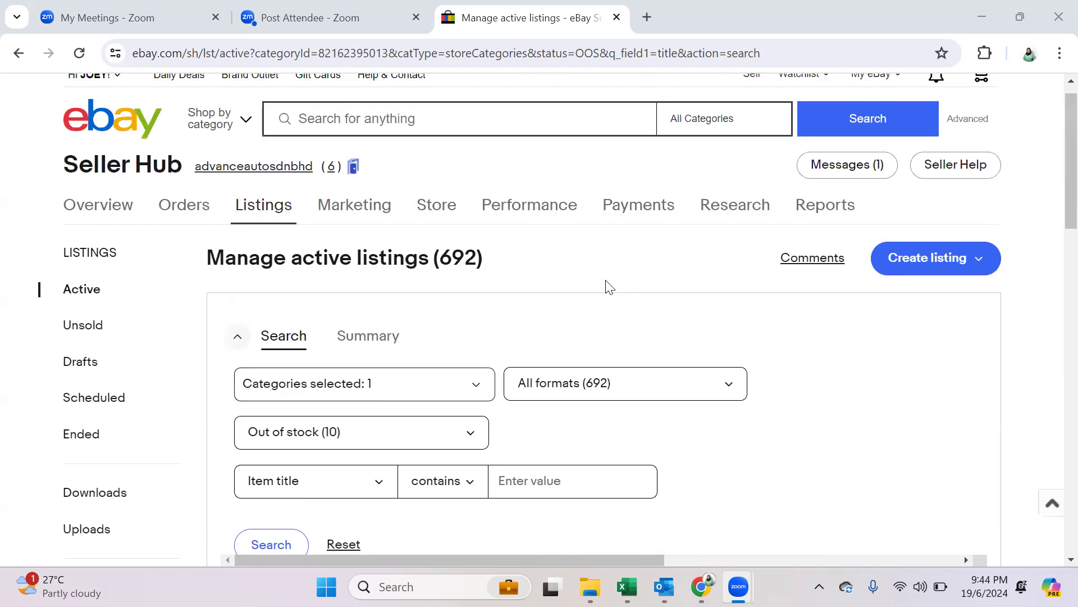
mouse_move(336, 246)
click(265, 233)
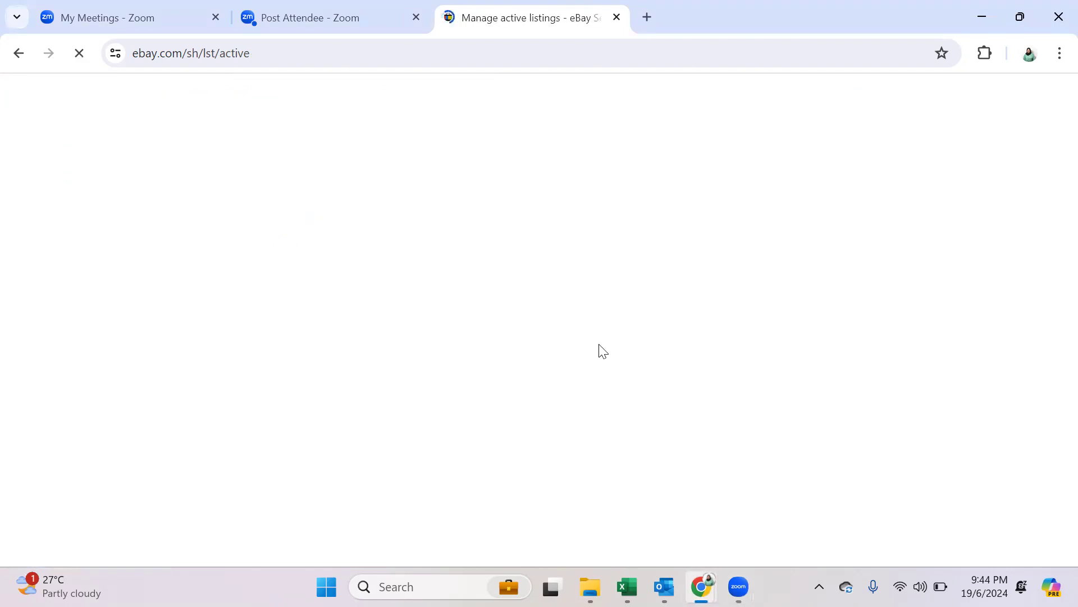
scroll(599, 349, down, 3)
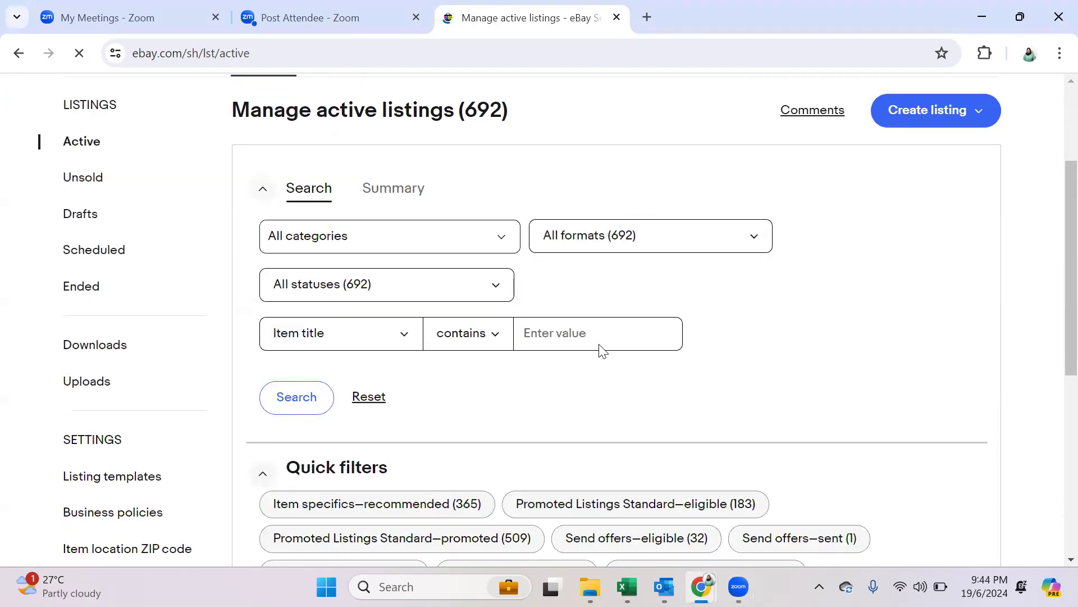
scroll(562, 326, up, 3)
Step: Preview the page options offered under the Seller Hub's Listings, Store and Marketing sections
mouse_move(264, 231)
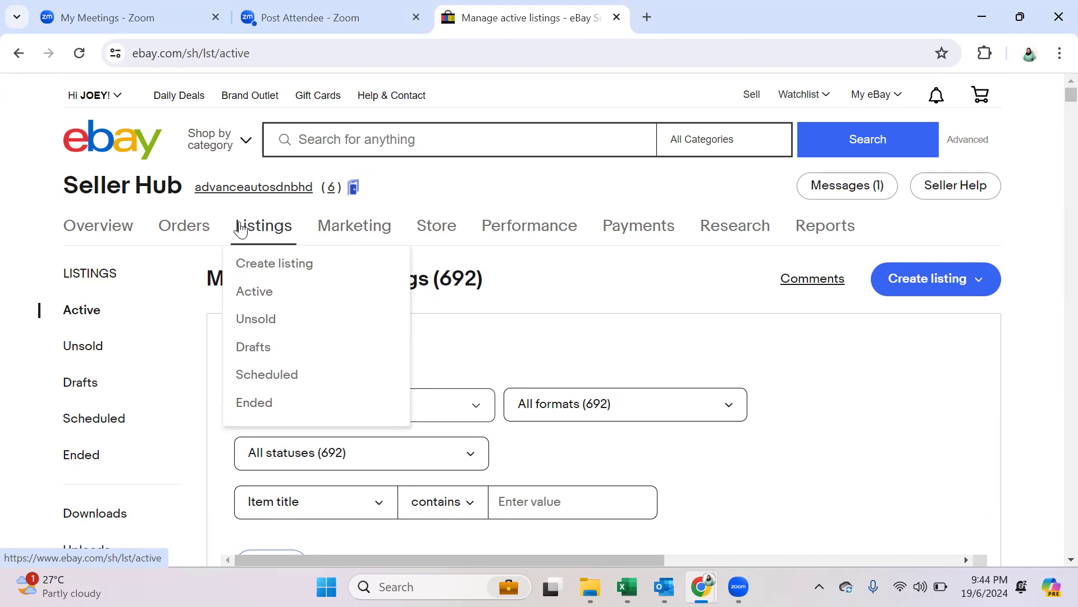
mouse_move(191, 226)
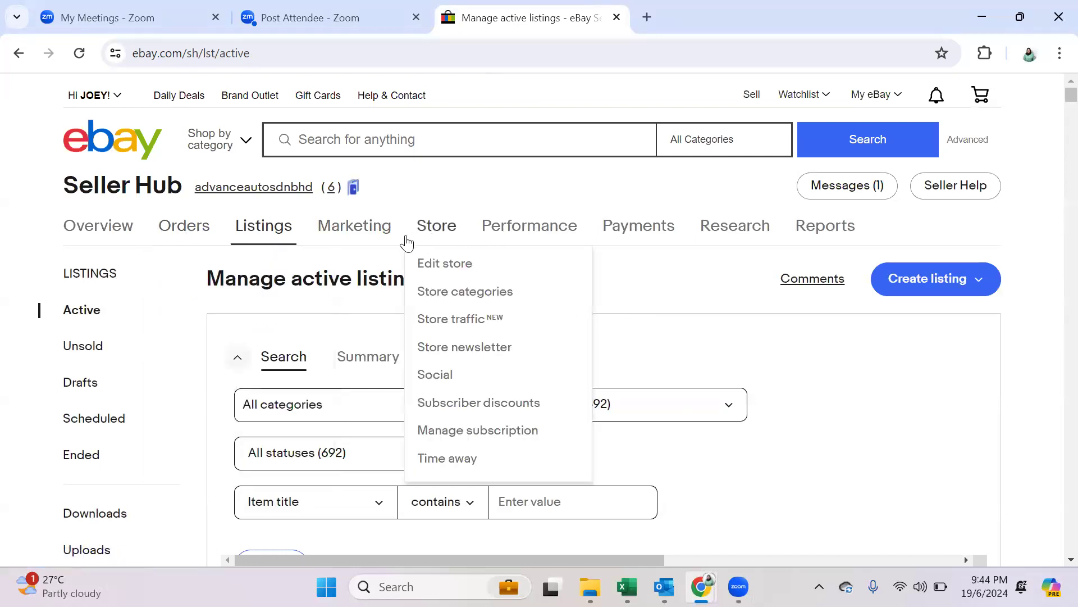
mouse_move(361, 234)
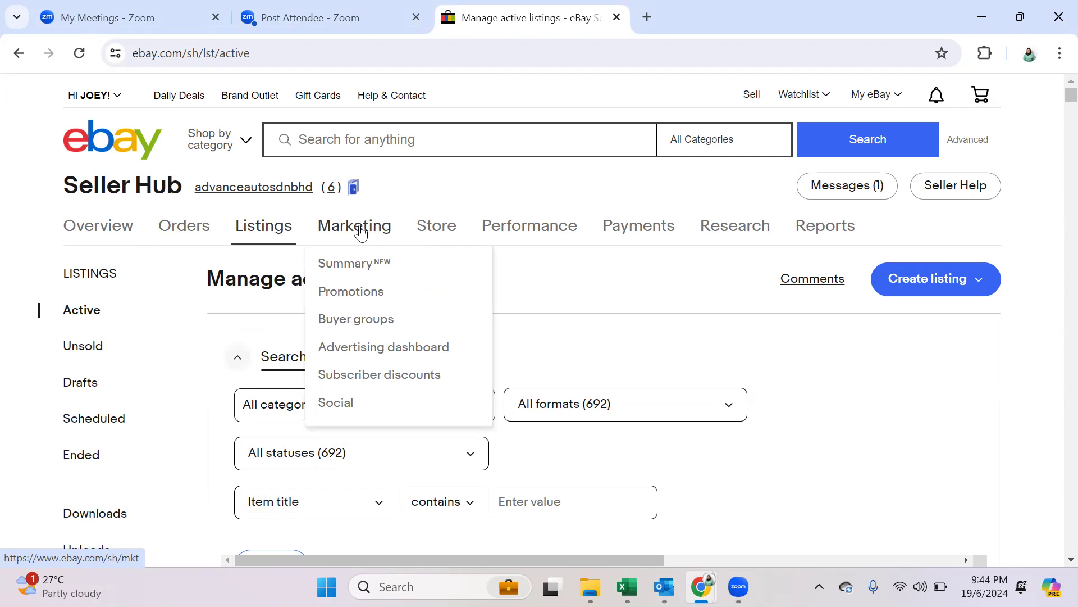
Step: Open the Seller Hub's Orders section, then view and dismiss the system's quick settings
mouse_move(432, 232)
mouse_move(506, 231)
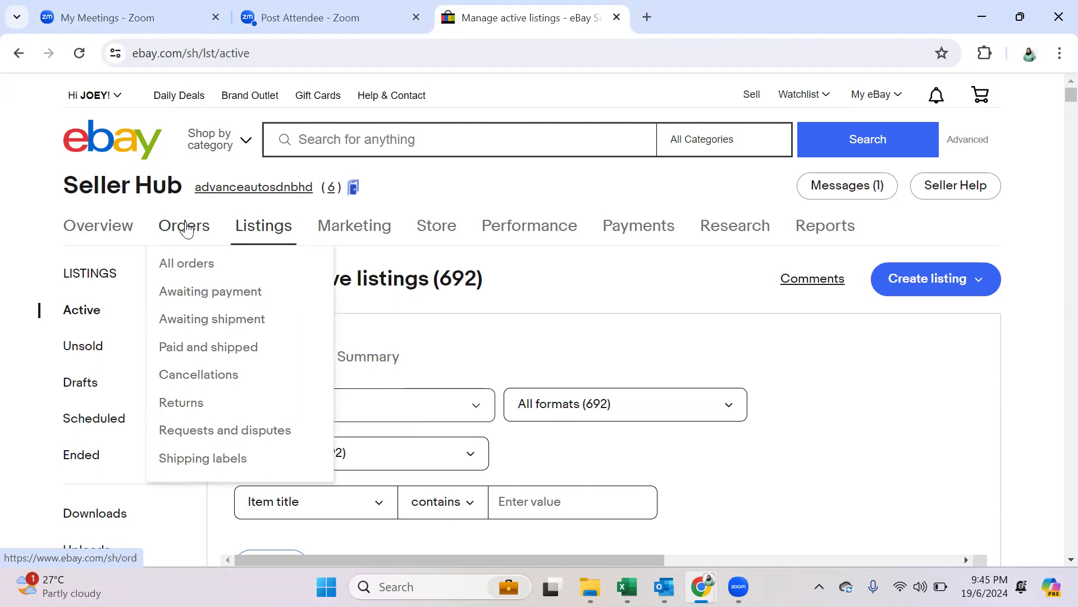
click(187, 230)
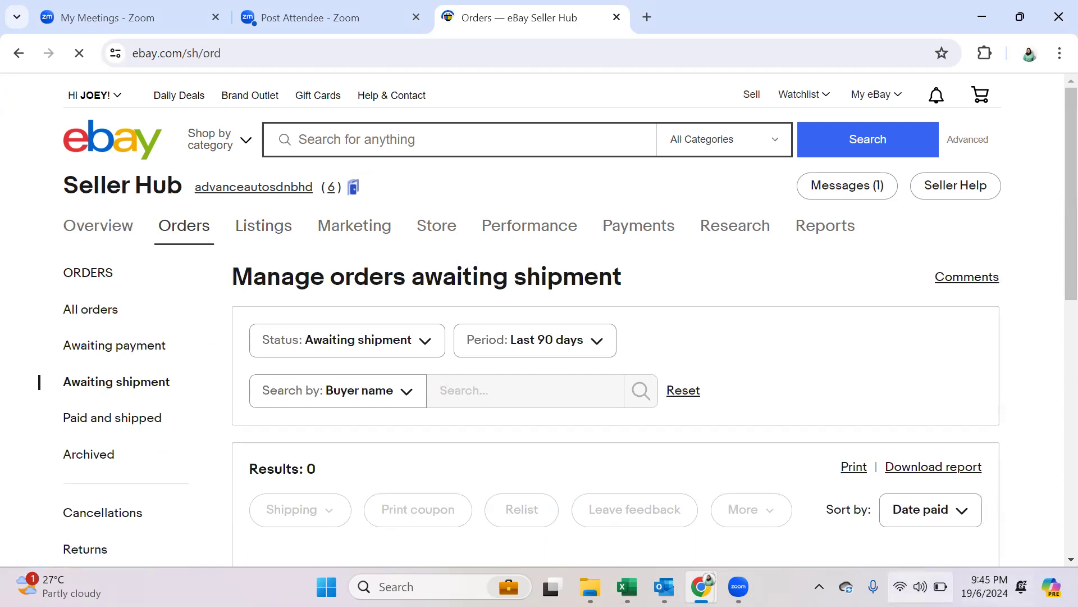
click(920, 587)
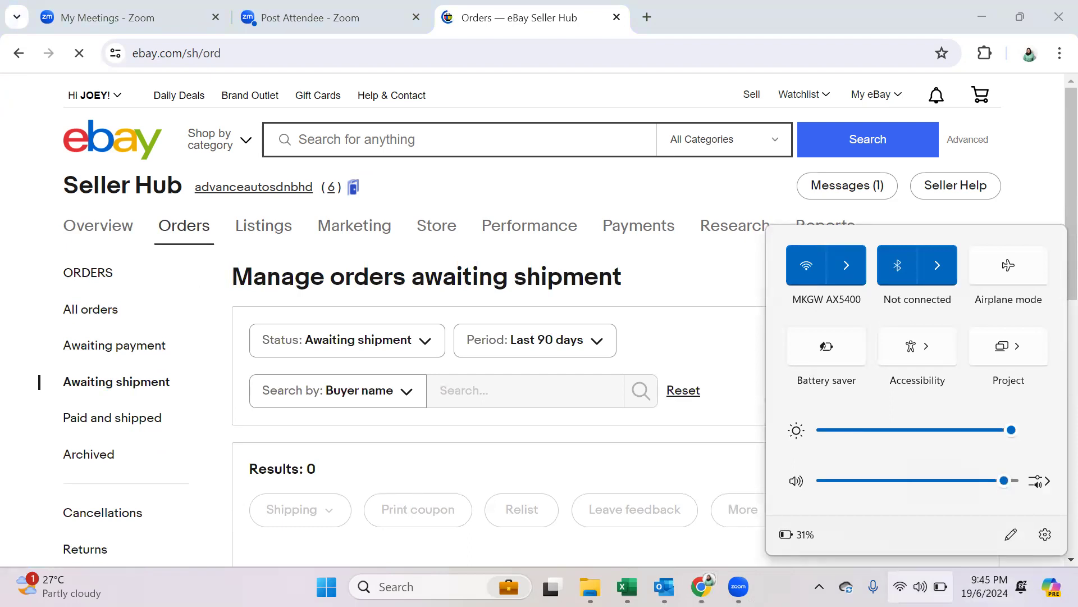
key(Escape)
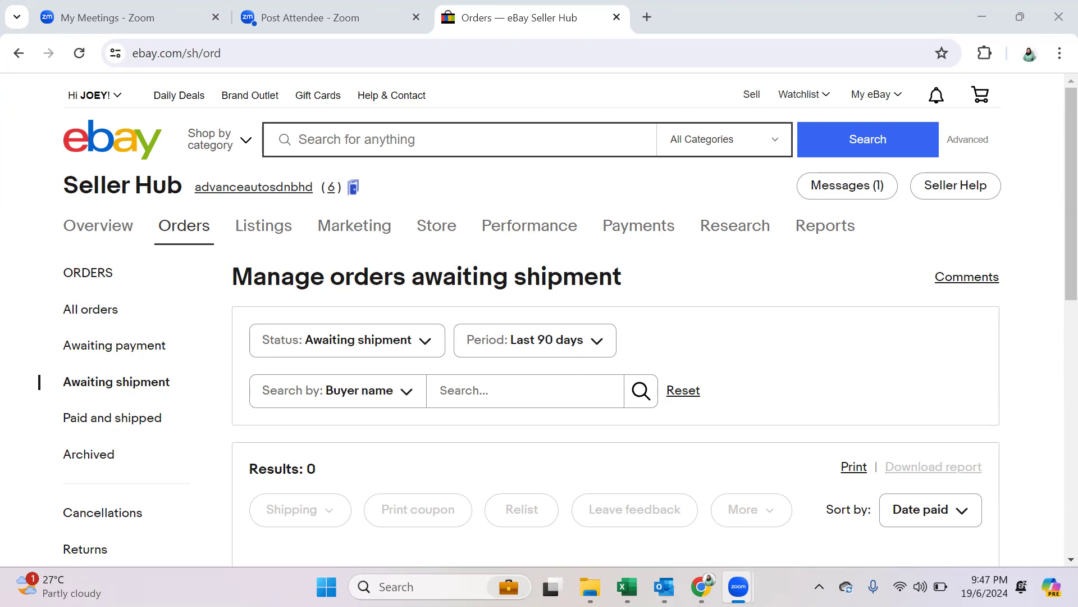
Step: Open the unsold listings and review the list of unsold and not relisted items from the last 90 days
mouse_move(269, 230)
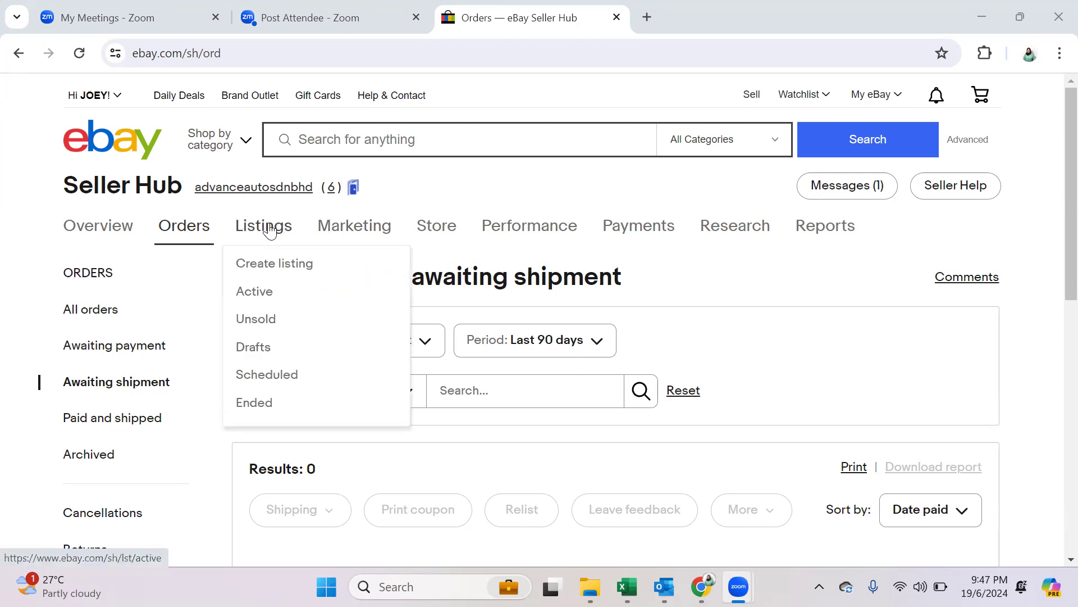
click(262, 324)
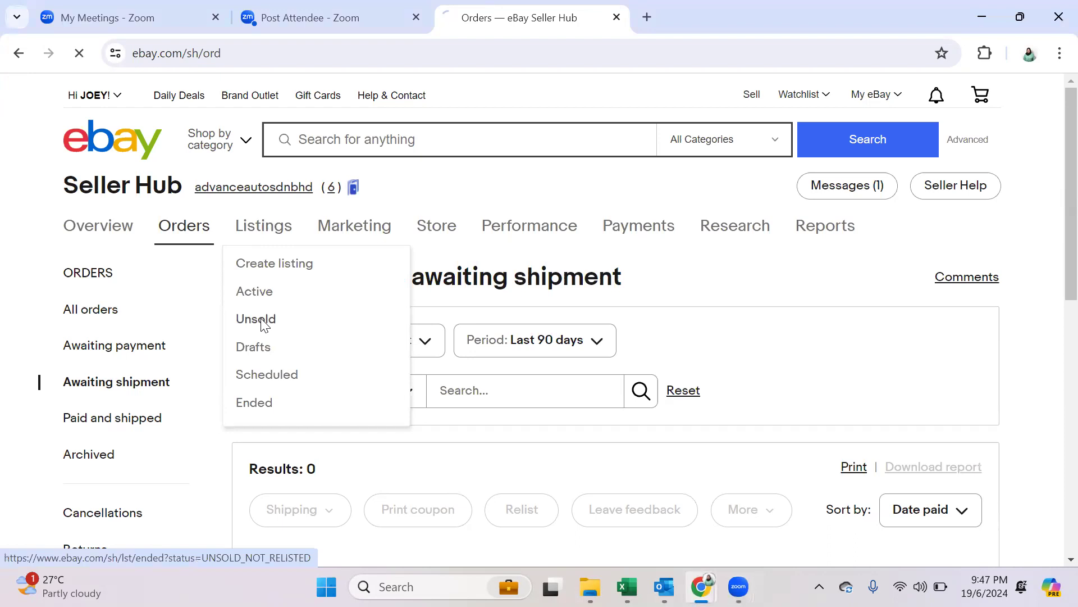
scroll(646, 359, down, 3)
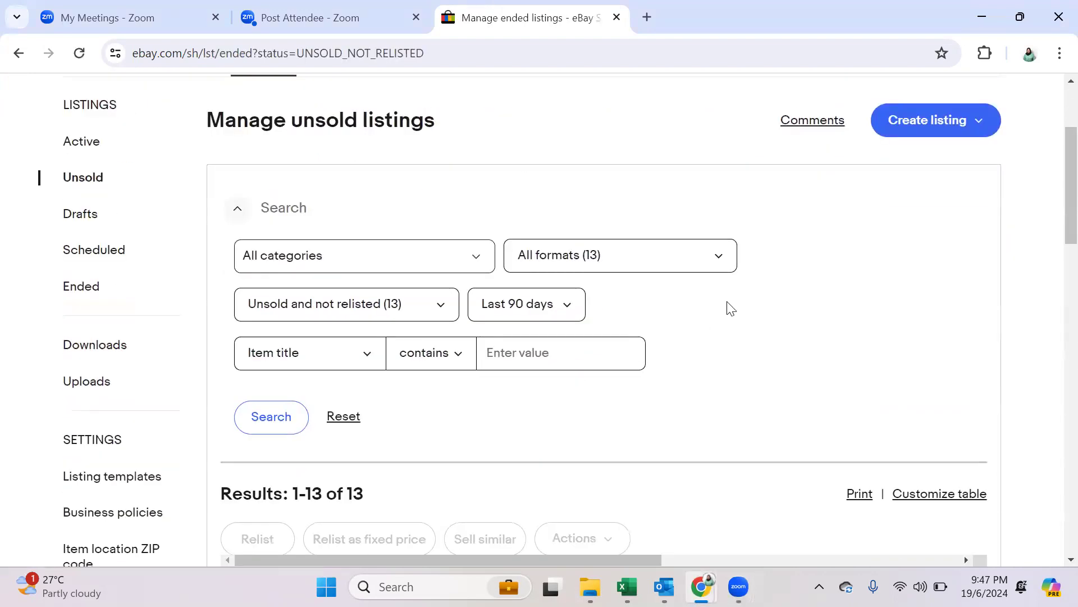
scroll(854, 440, down, 9)
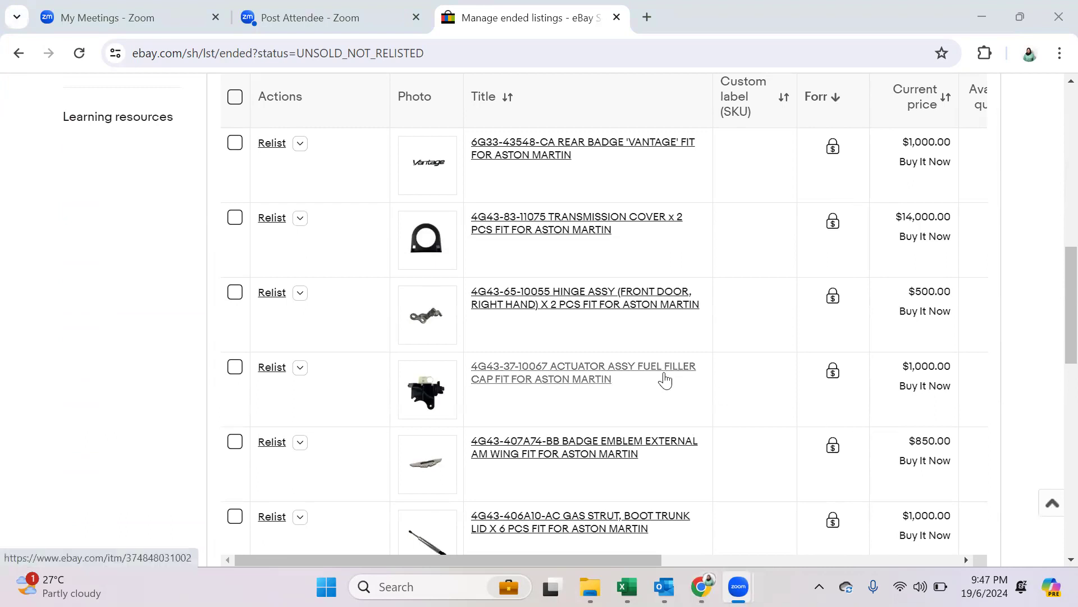
scroll(666, 378, down, 7)
scroll(665, 378, down, 5)
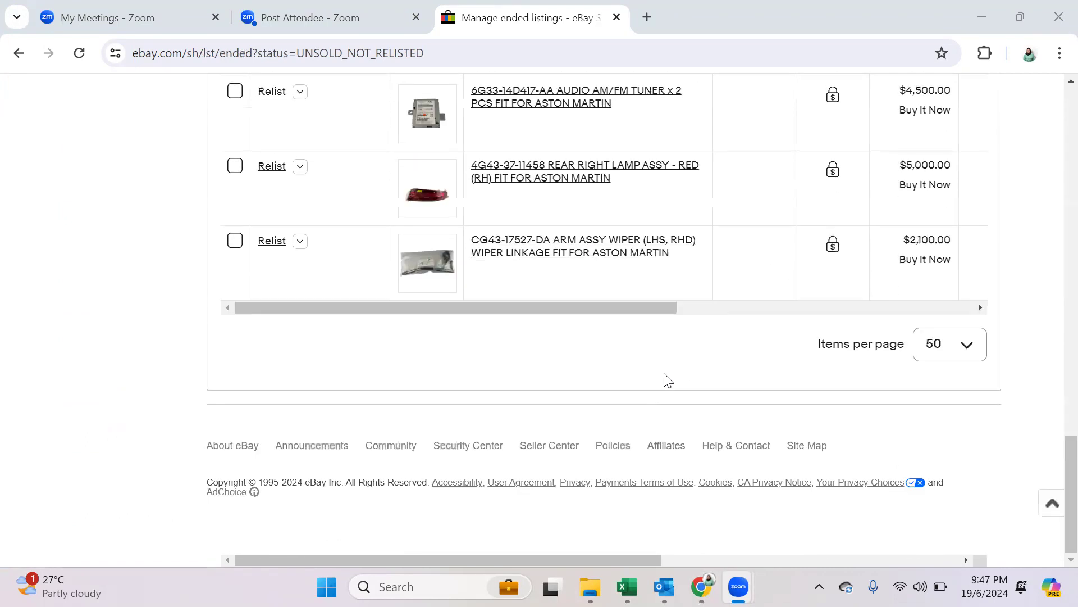
scroll(665, 378, up, 20)
scroll(666, 378, up, 1)
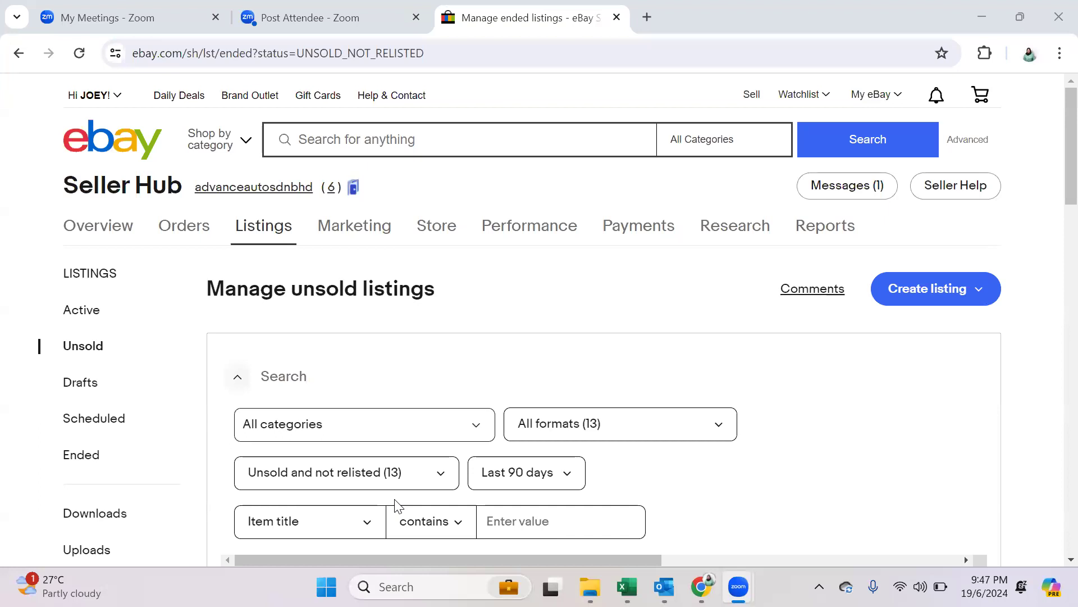
scroll(785, 416, down, 1)
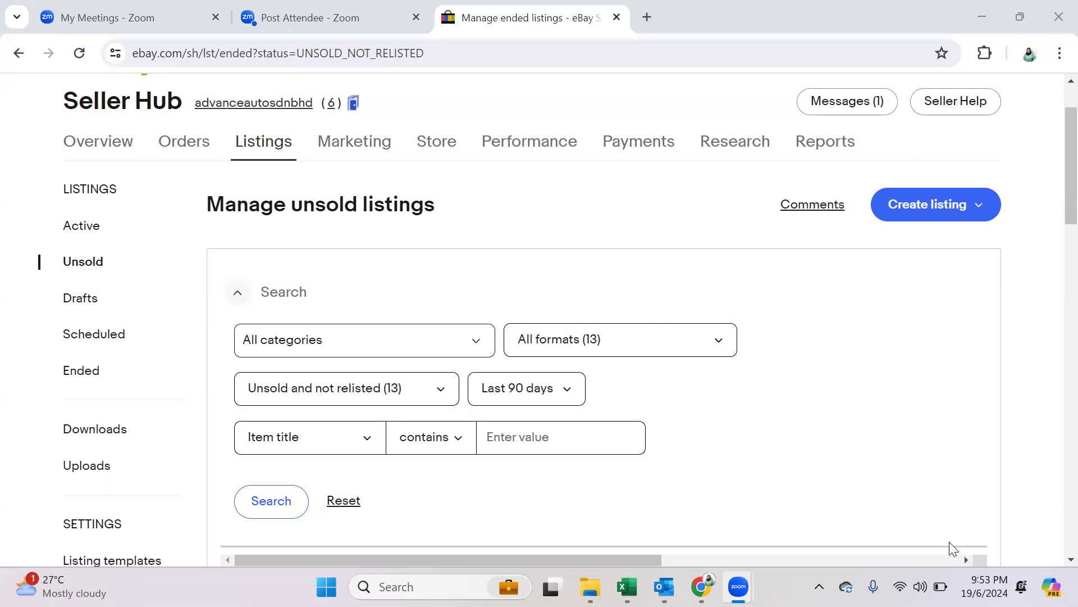
Step: Return to the Orders section and look over the default awaiting-shipment page
click(185, 145)
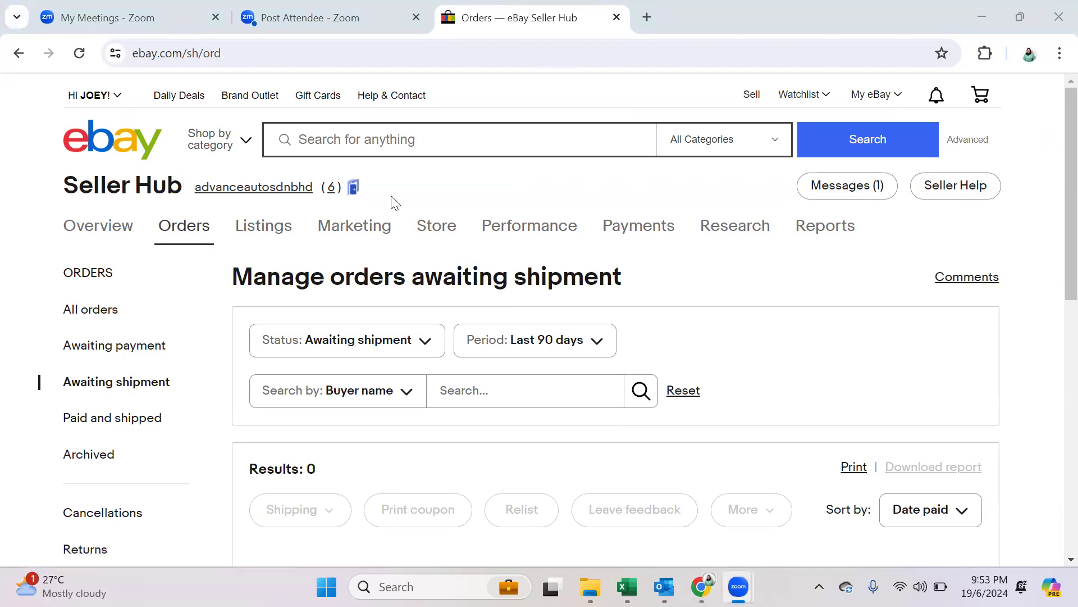
scroll(608, 335, down, 3)
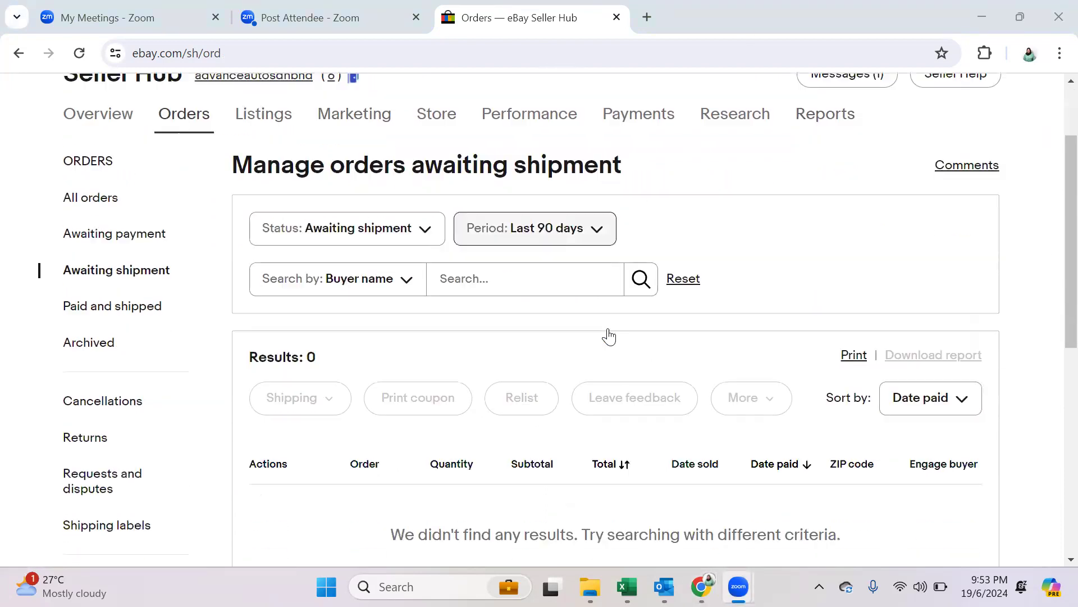
scroll(609, 335, down, 3)
scroll(609, 335, up, 5)
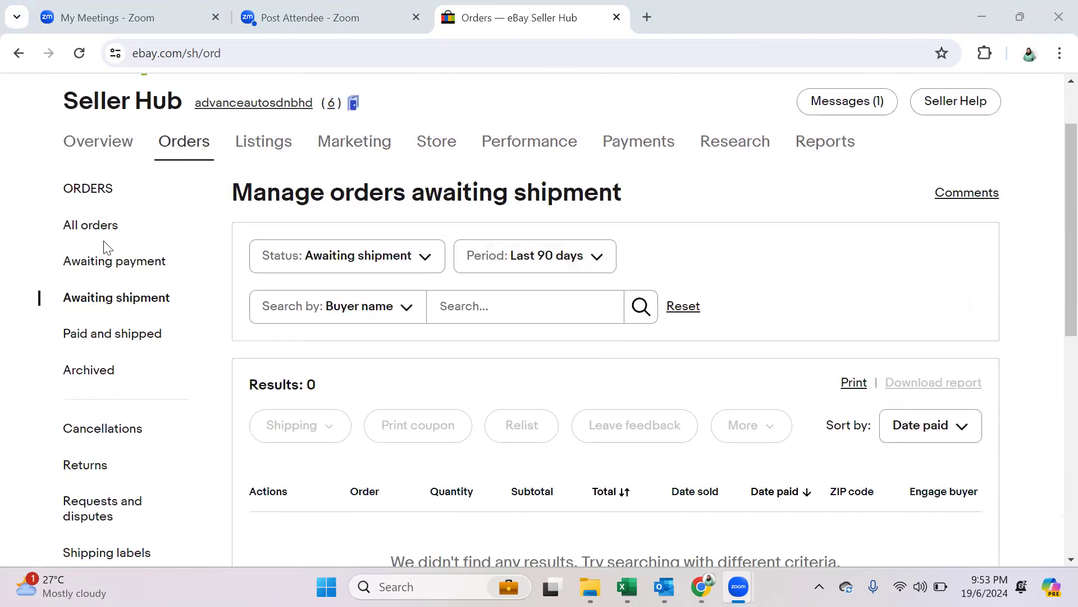
Step: Show all orders from the last 90 days and review the complete list of sold items, buyers, totals and tracking details
click(87, 227)
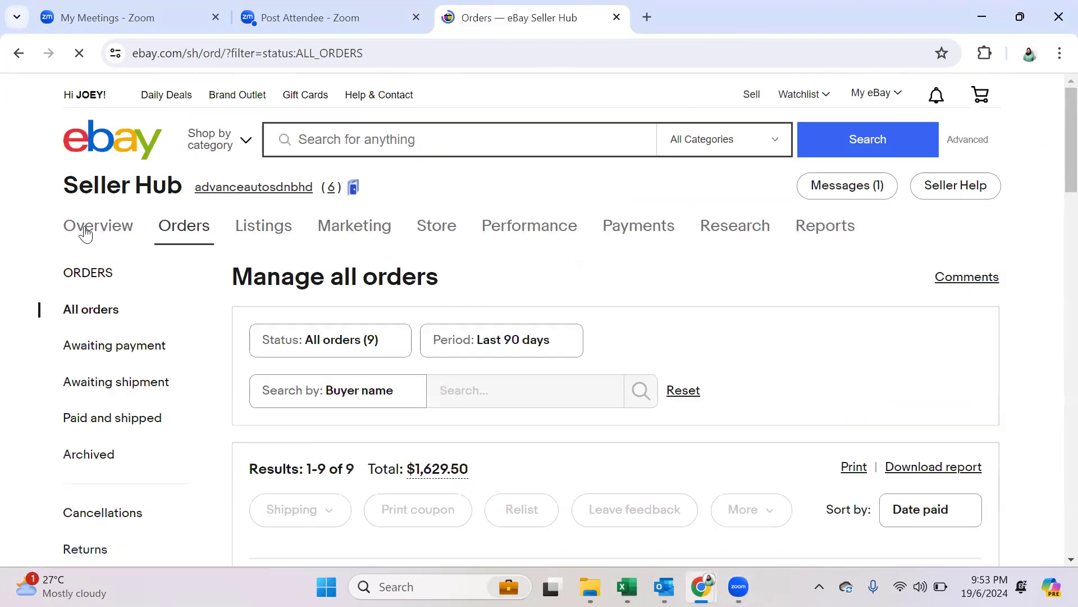
mouse_move(196, 234)
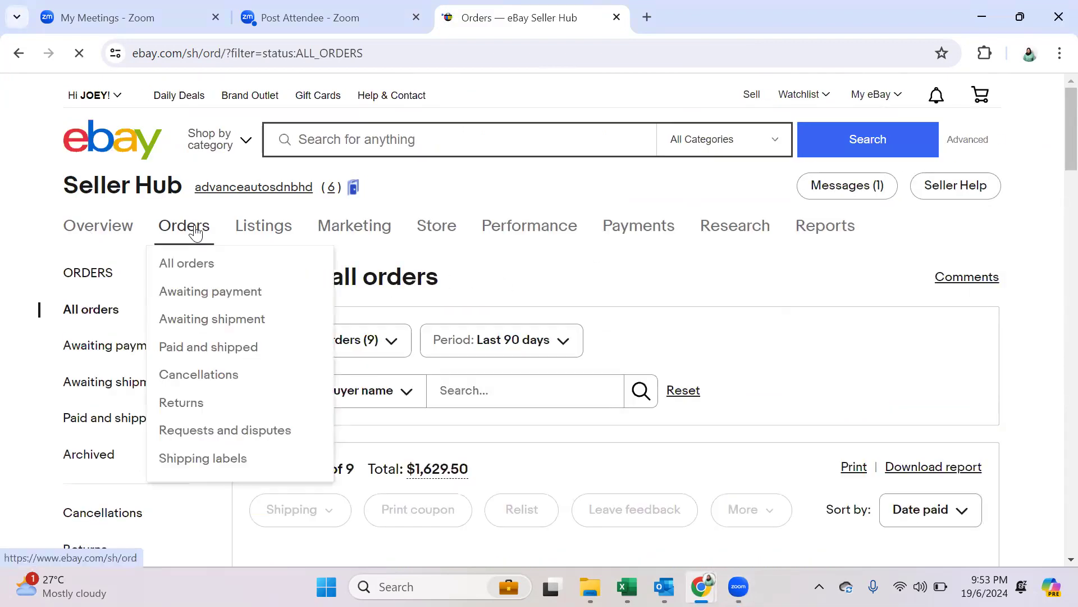
click(188, 262)
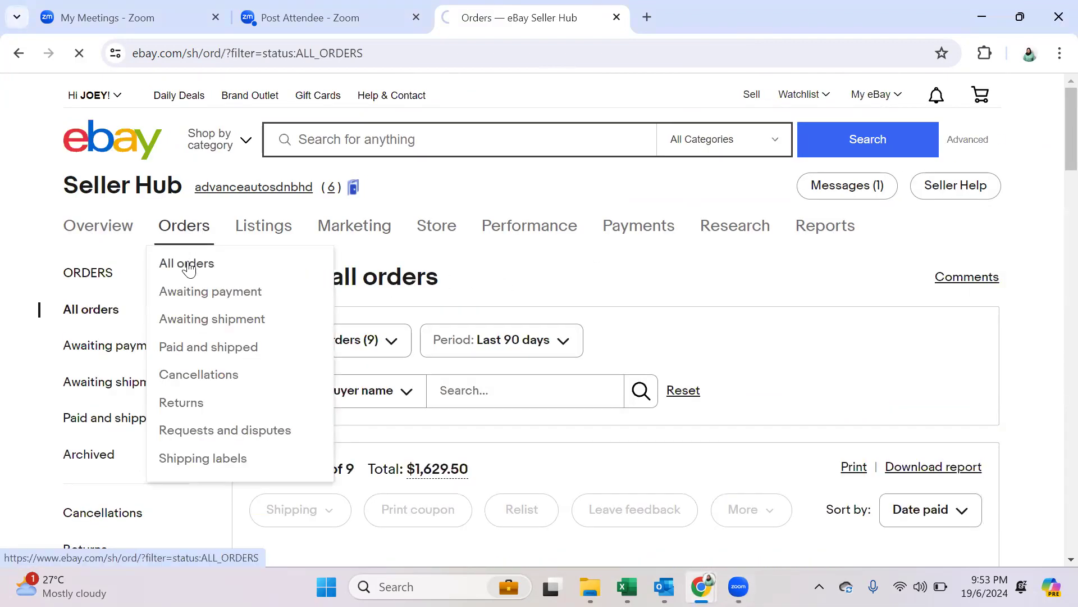
scroll(496, 313, down, 7)
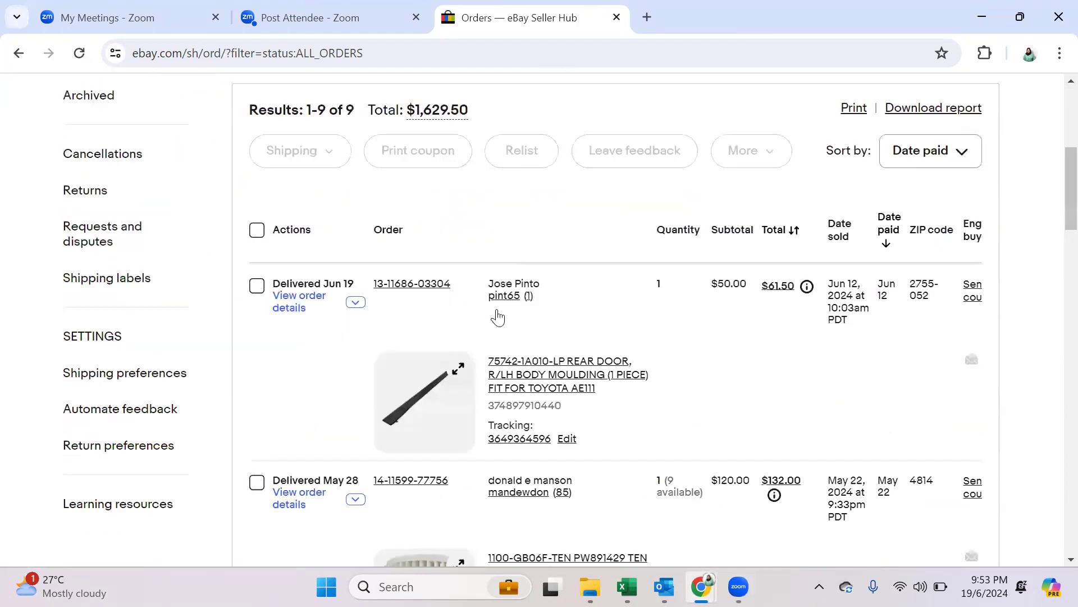
scroll(646, 349, down, 5)
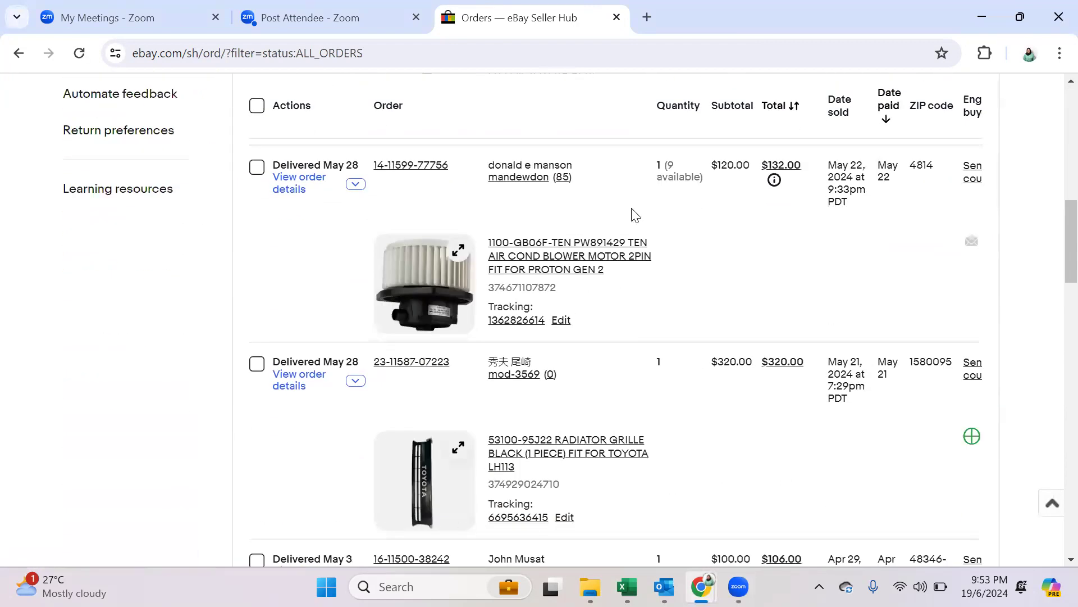
scroll(646, 207, down, 3)
scroll(646, 225, down, 6)
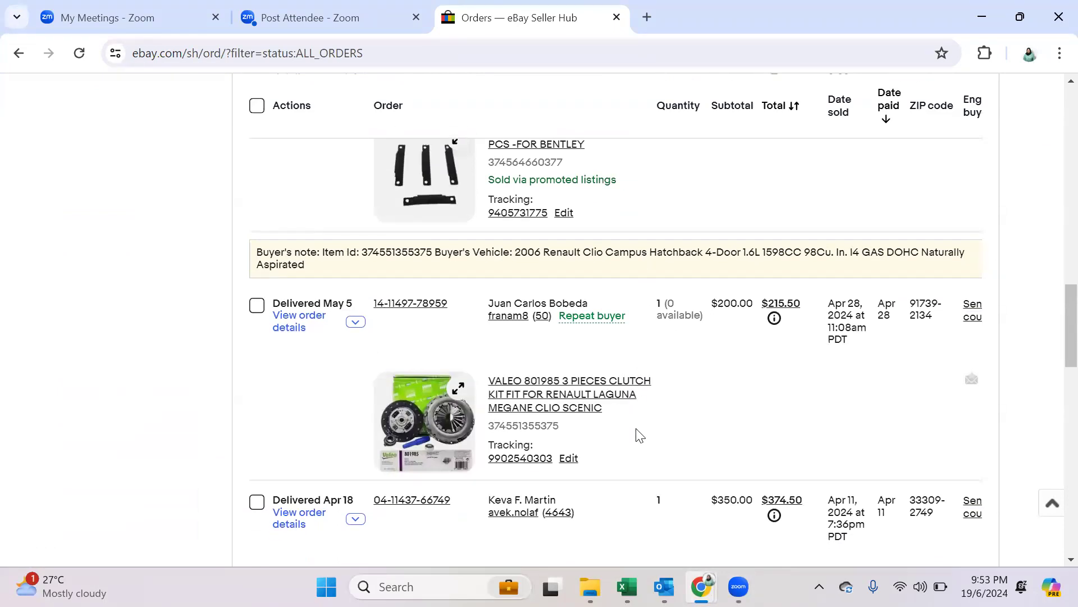
scroll(640, 435, down, 18)
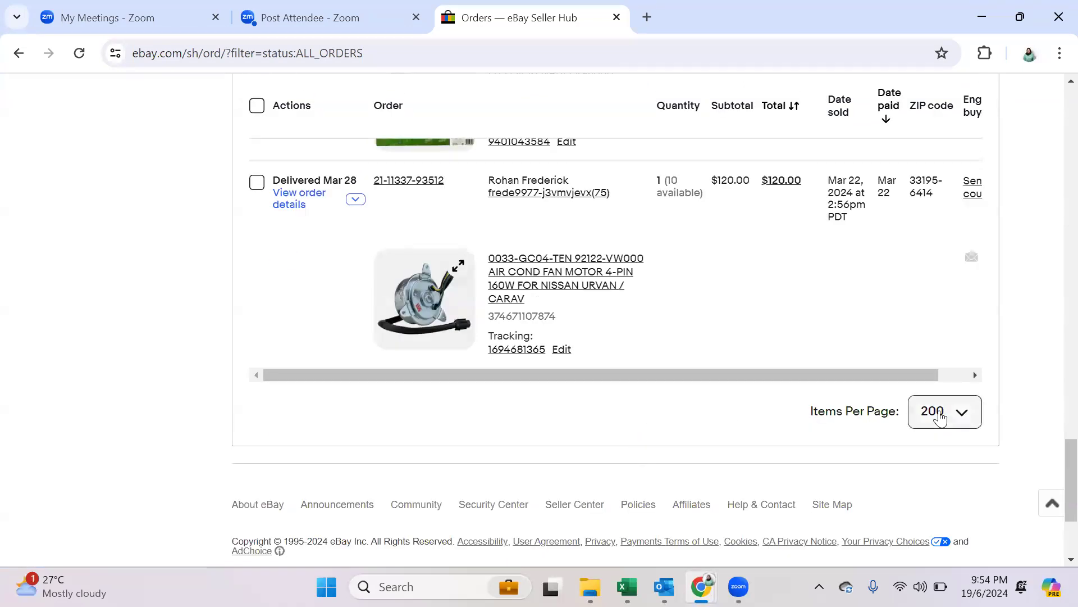
scroll(676, 354, up, 15)
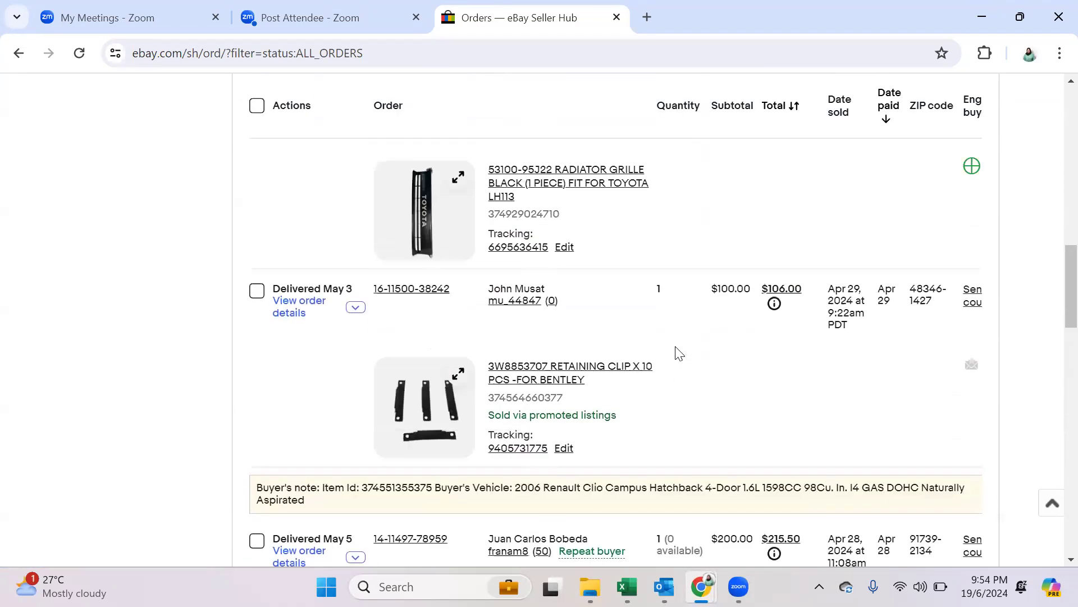
scroll(677, 354, up, 15)
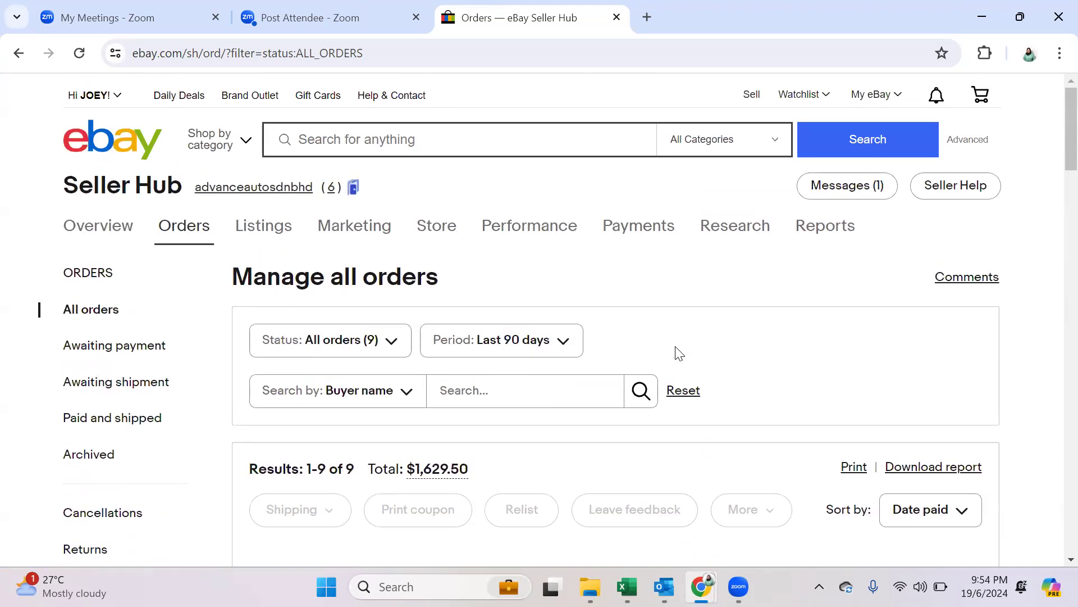
Step: Show the orders awaiting payment and check the results table
scroll(741, 328, down, 1)
click(117, 263)
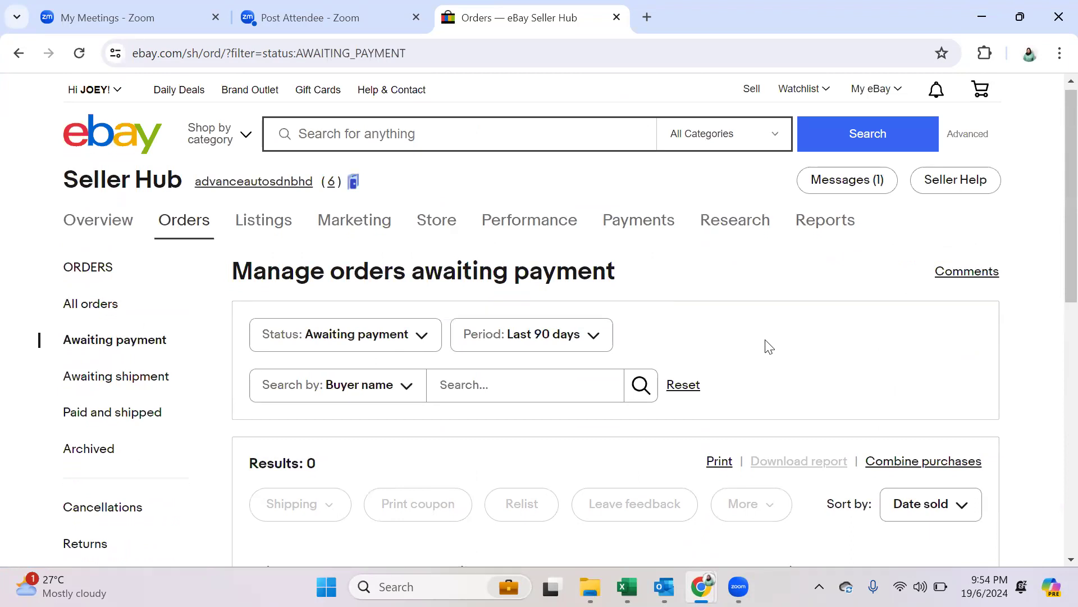
scroll(767, 345, down, 3)
scroll(631, 426, up, 2)
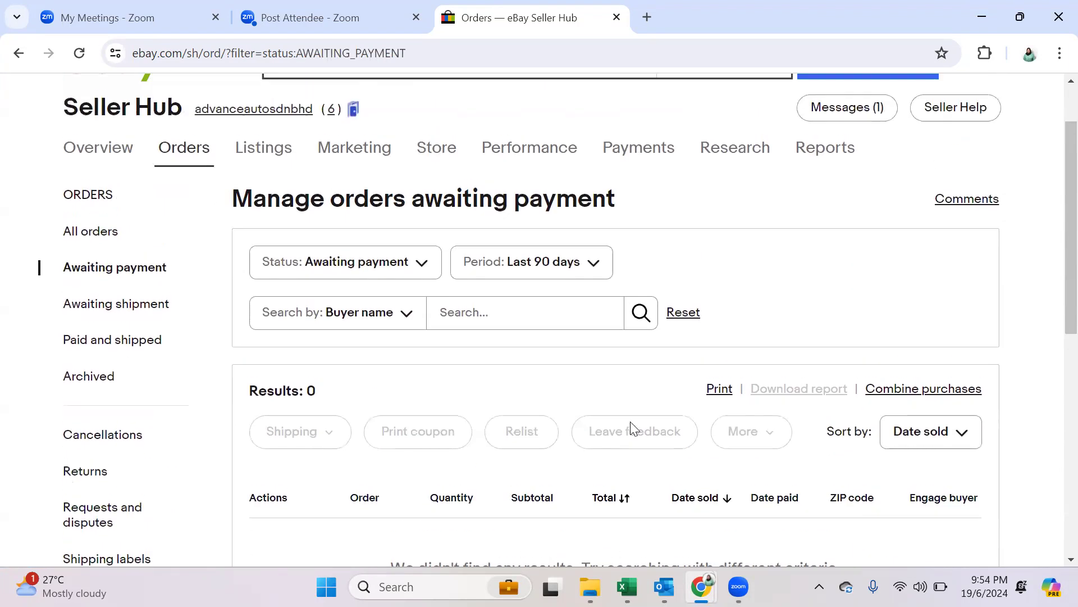
Step: Switch to the orders awaiting shipment and examine the results table and its available order actions
scroll(632, 427, up, 1)
click(128, 384)
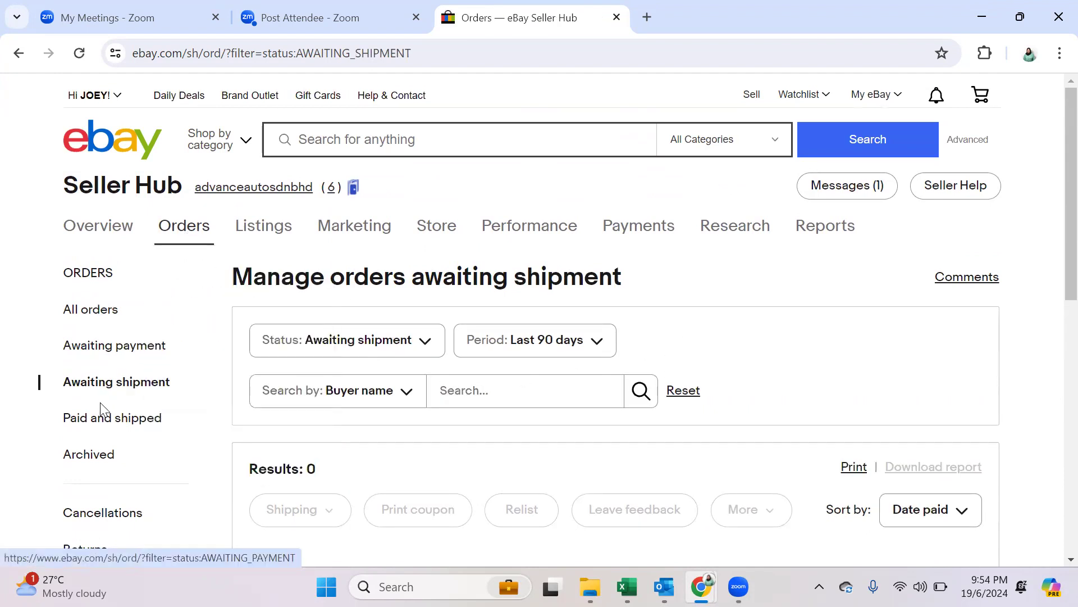
click(97, 384)
scroll(516, 388, down, 3)
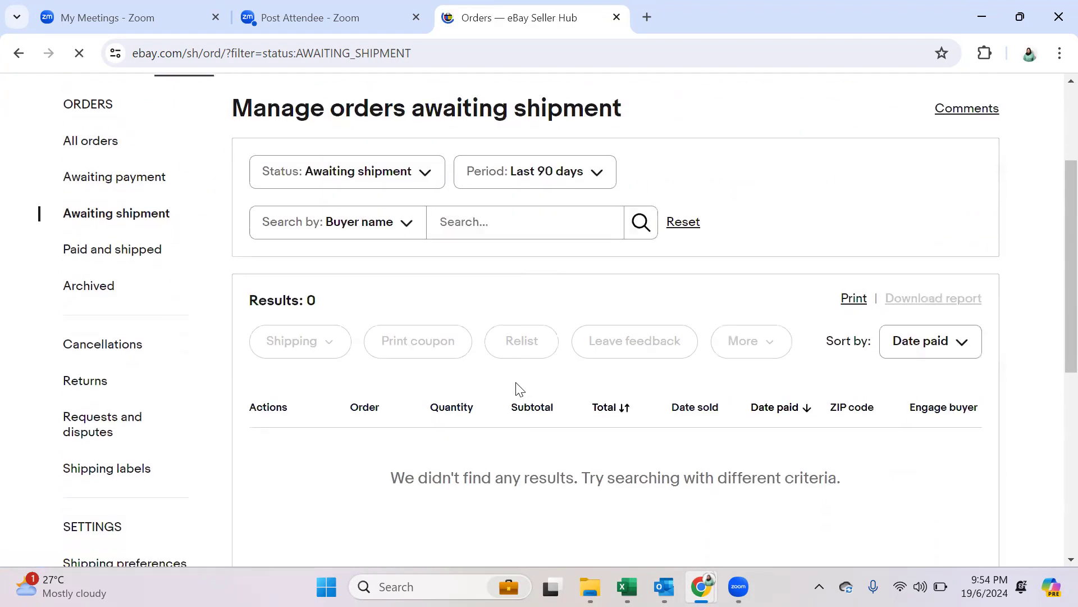
scroll(516, 388, down, 5)
scroll(404, 308, up, 5)
scroll(344, 366, down, 1)
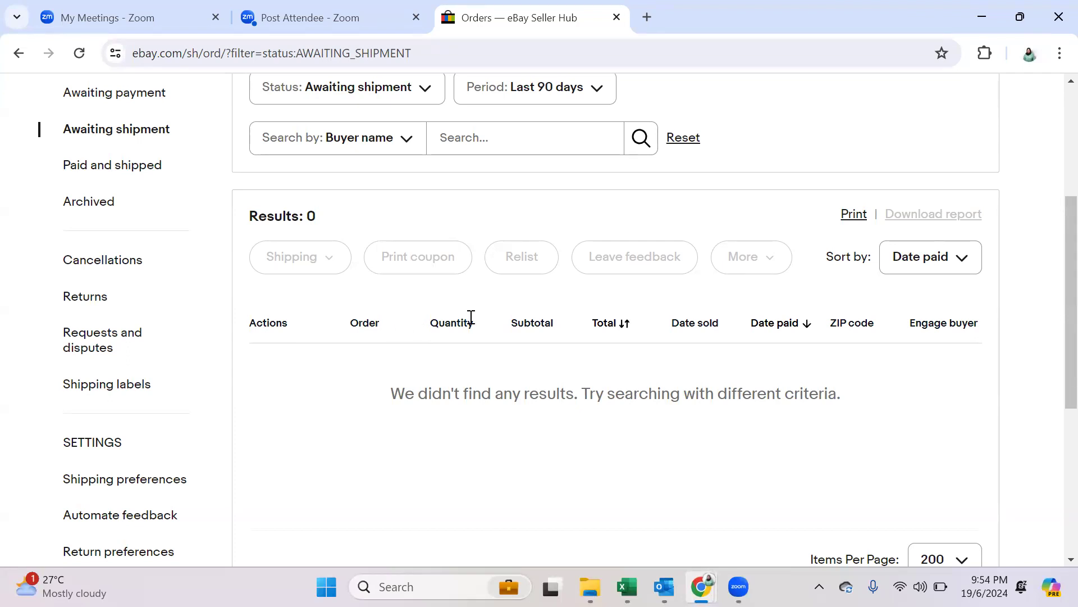
scroll(471, 317, up, 2)
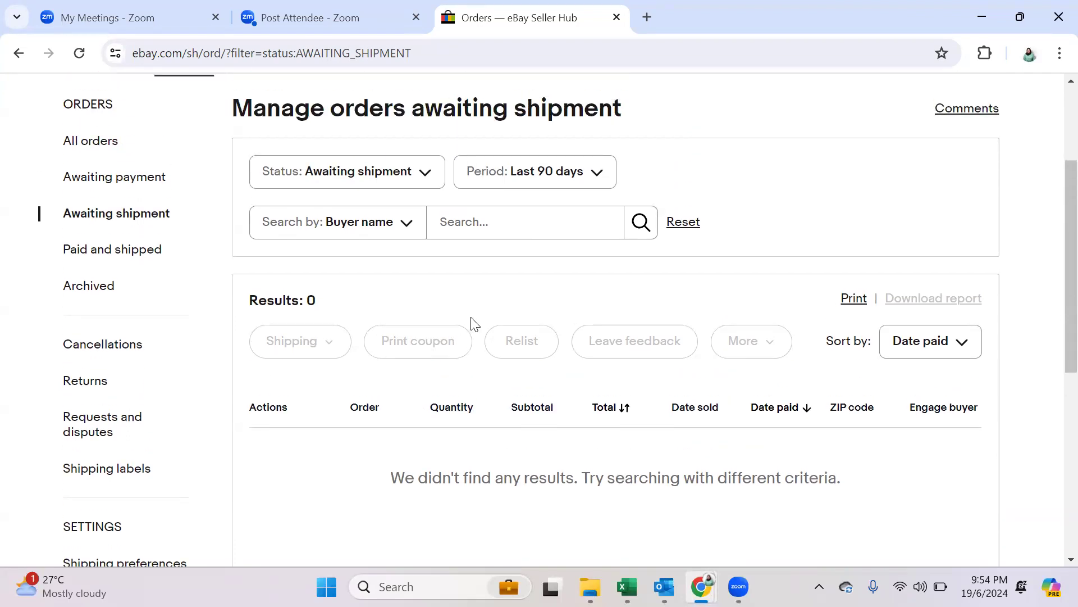
scroll(471, 317, down, 1)
scroll(471, 318, up, 2)
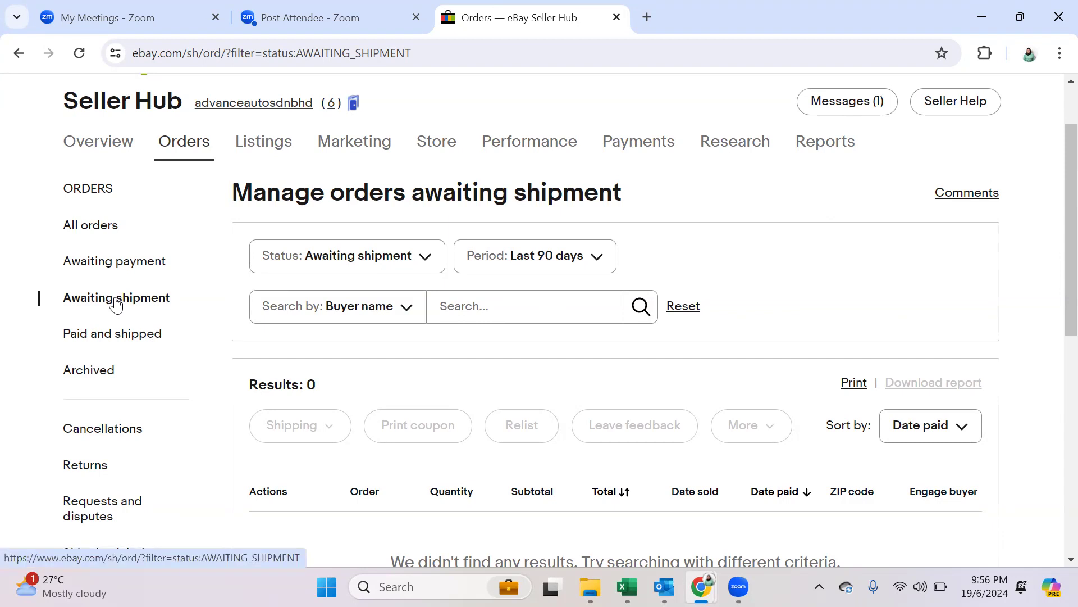
Step: Review the Tasks and Orders summaries on the Overview page, and open the awaiting-shipment orders from the Orders summary
click(106, 144)
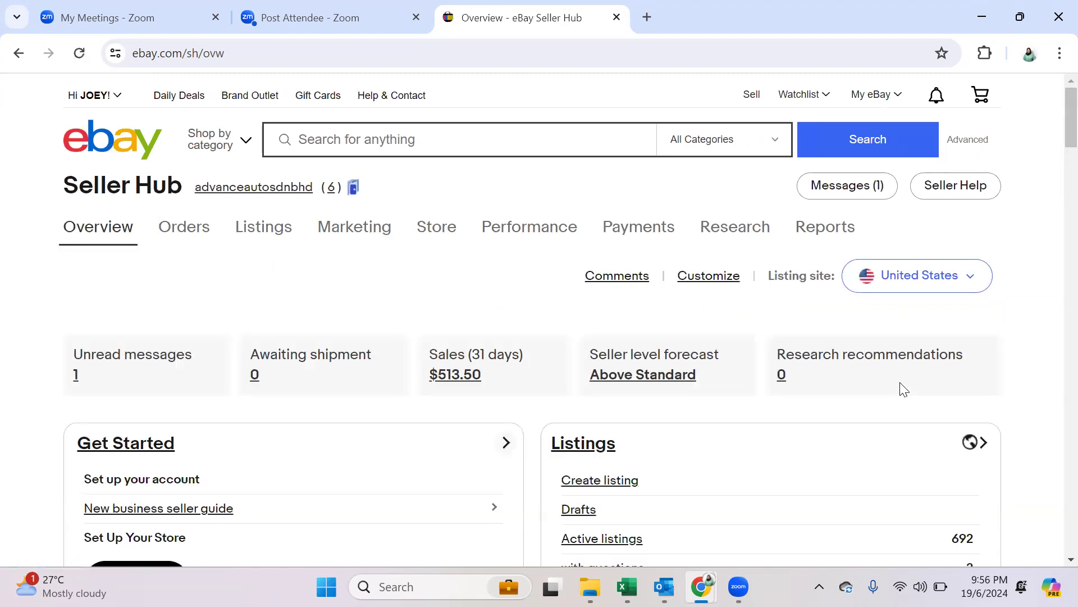
scroll(903, 389, down, 9)
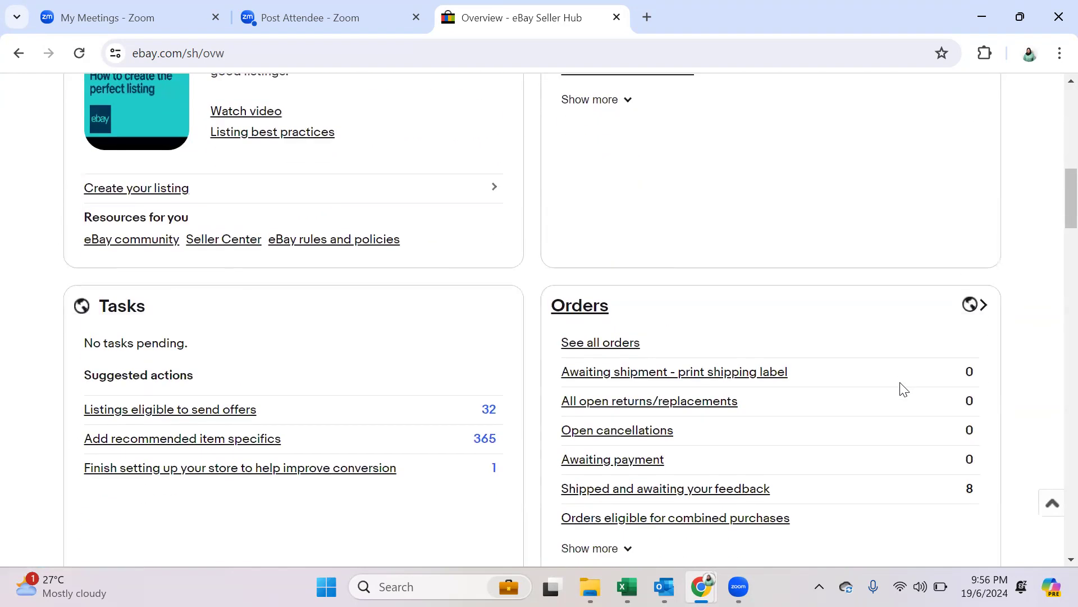
scroll(904, 388, down, 2)
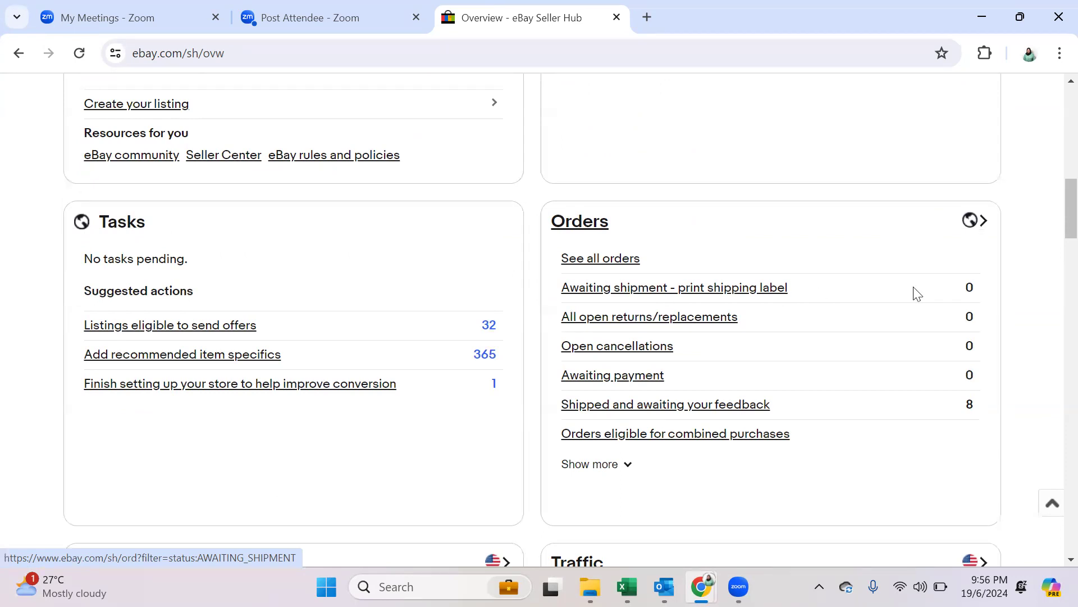
click(644, 290)
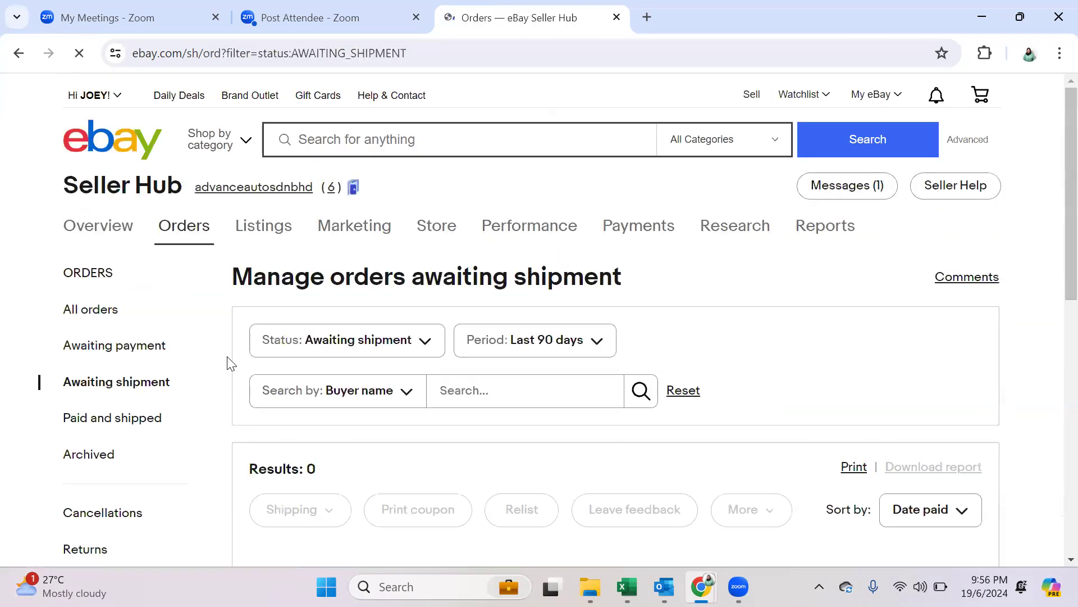
scroll(135, 300, down, 1)
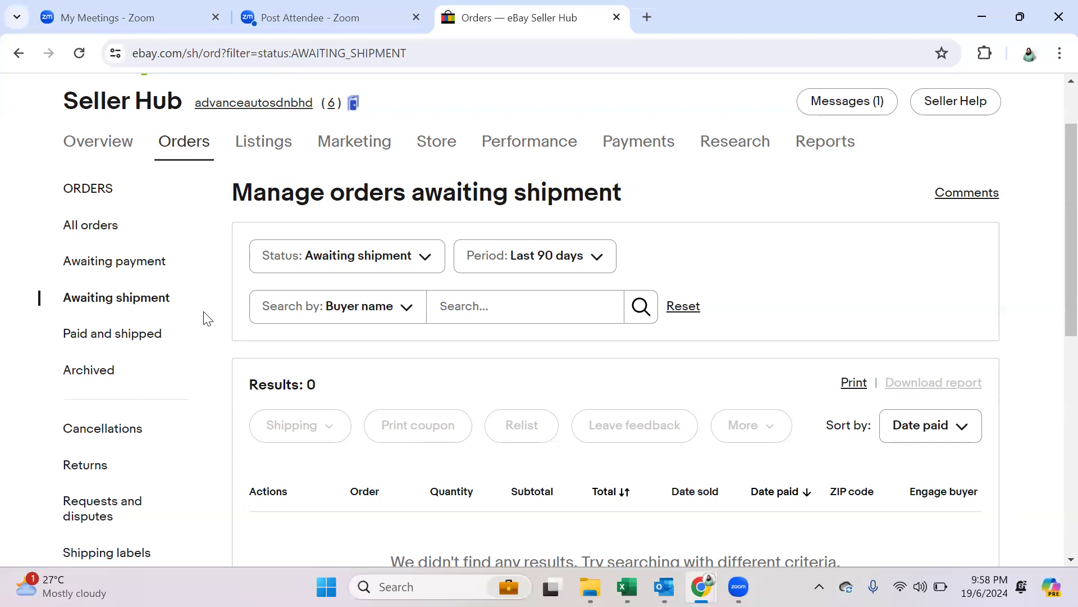
Step: Show the paid and shipped orders and review the listed items, buyers, totals, delivery statuses and tracking details
click(109, 335)
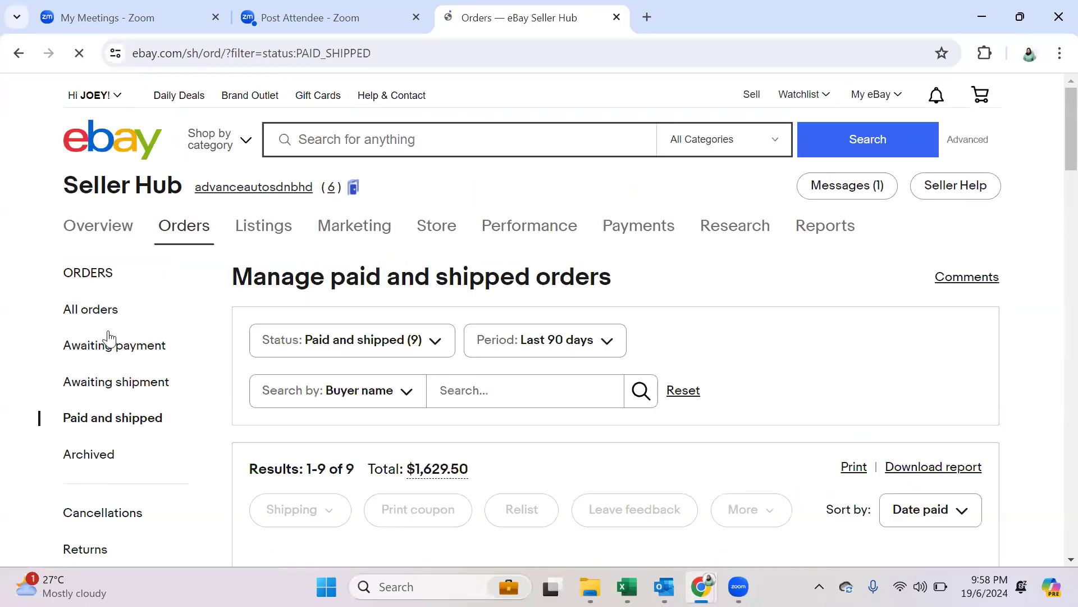
scroll(617, 388, down, 3)
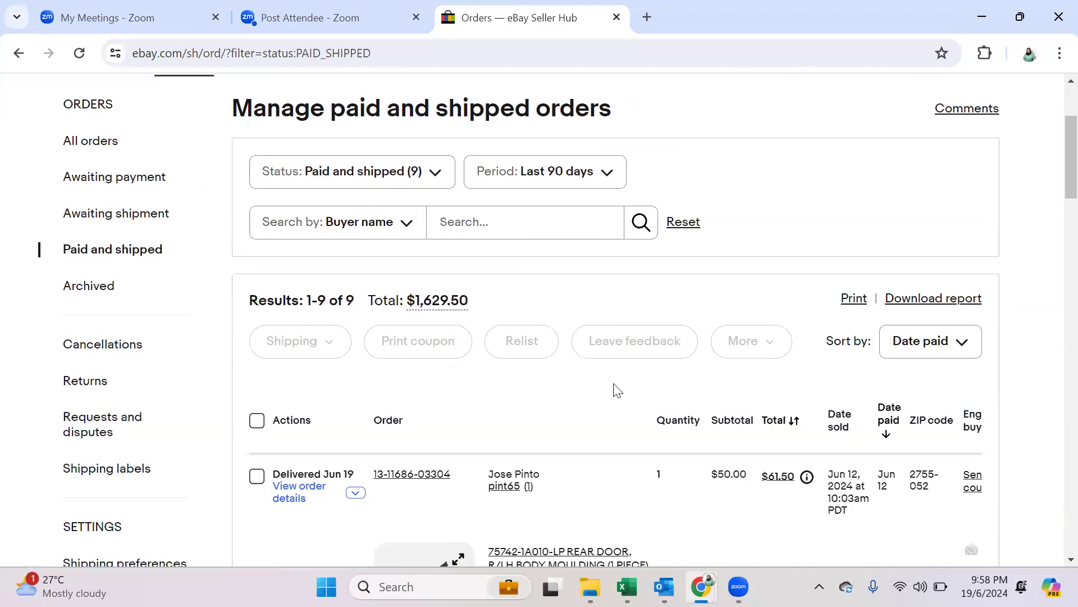
scroll(617, 389, down, 5)
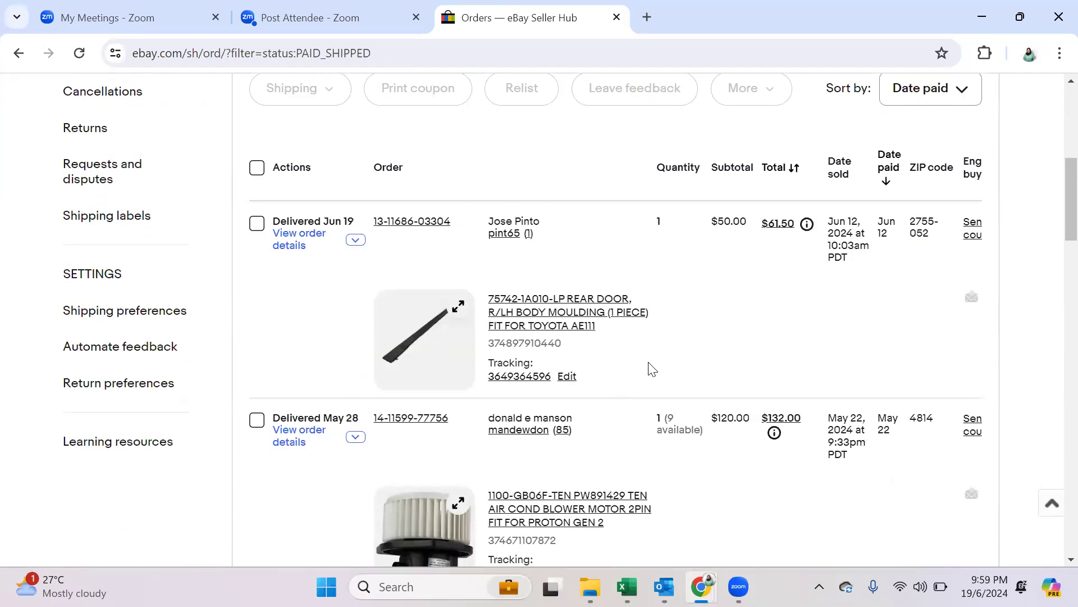
scroll(652, 369, up, 2)
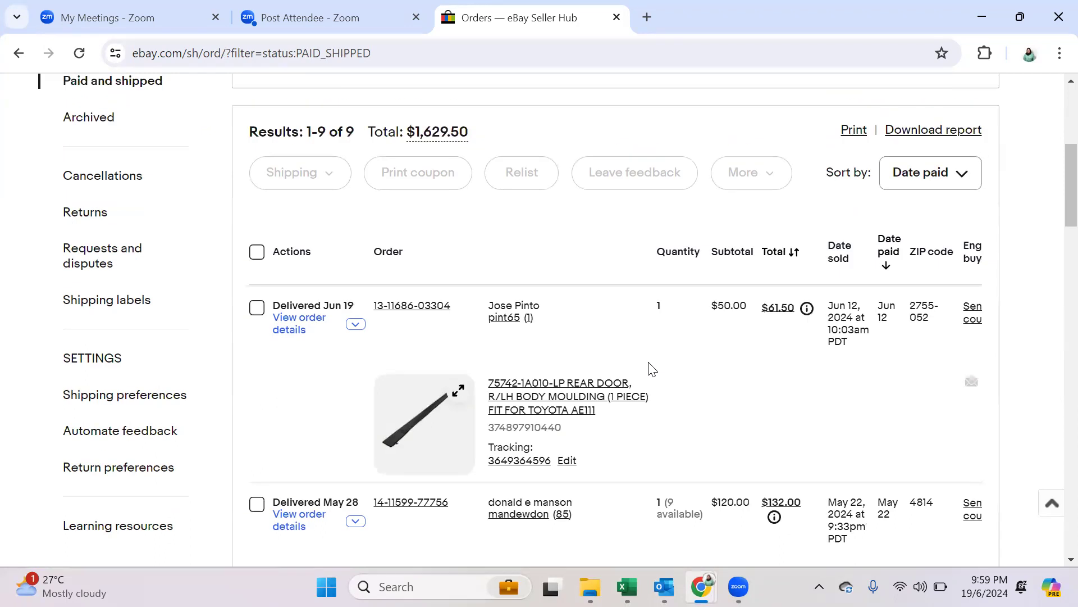
scroll(652, 369, down, 3)
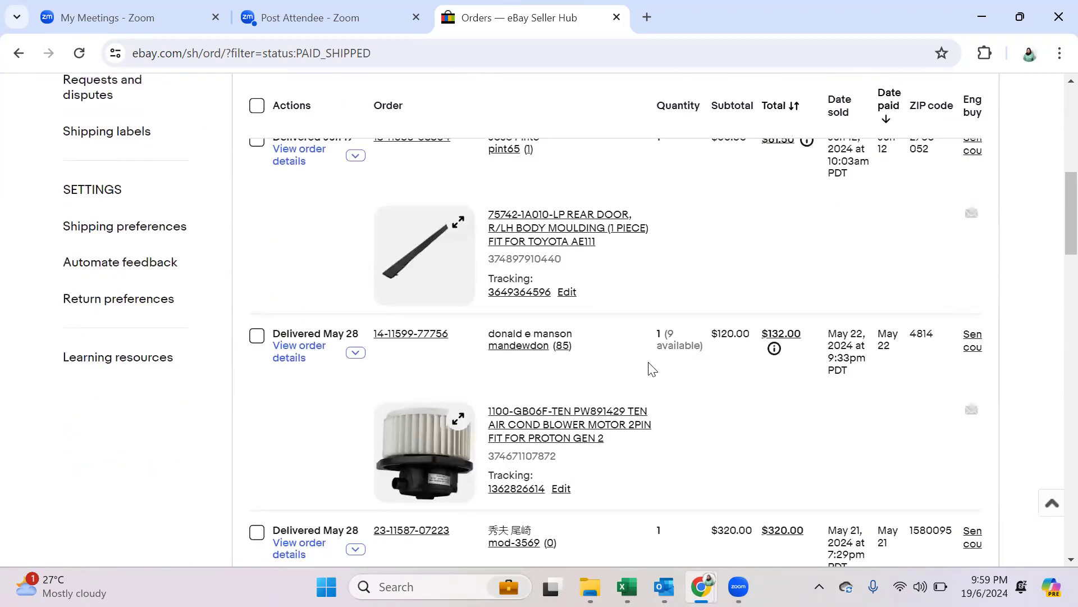
scroll(651, 369, up, 2)
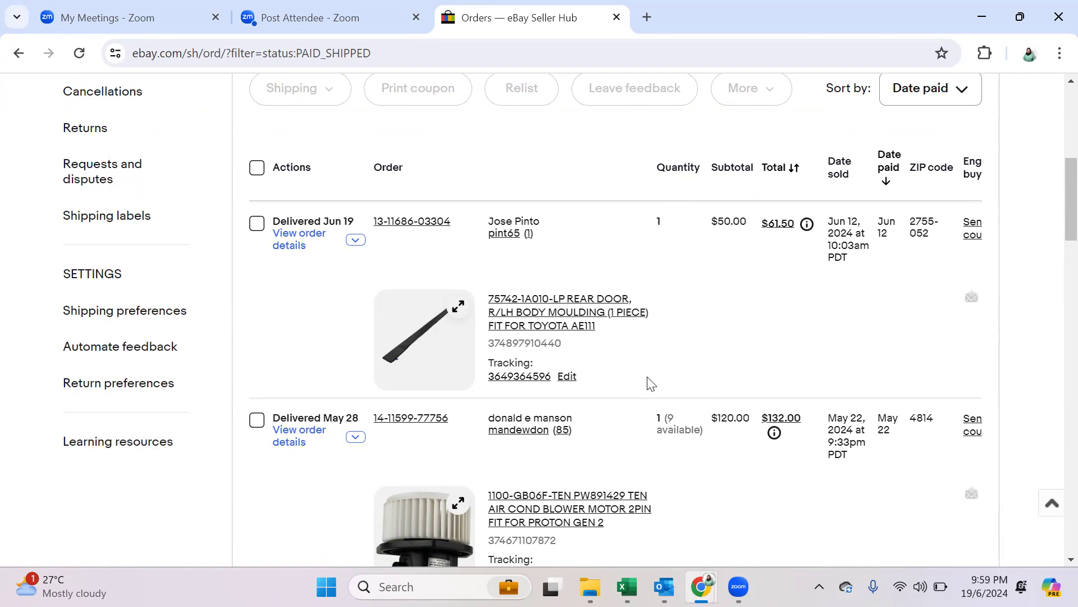
scroll(697, 328, down, 3)
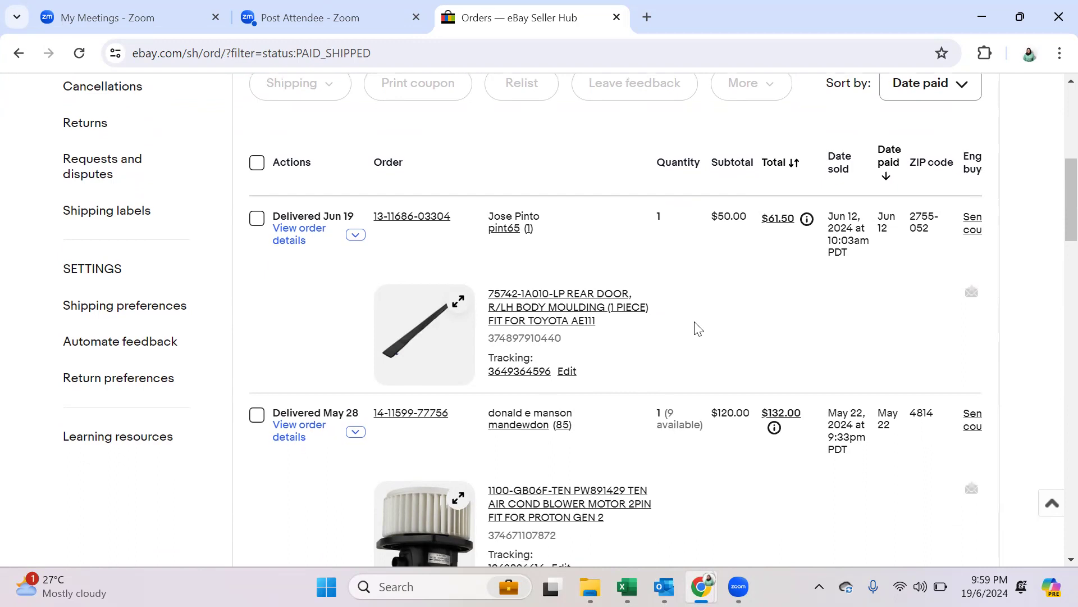
scroll(607, 352, down, 3)
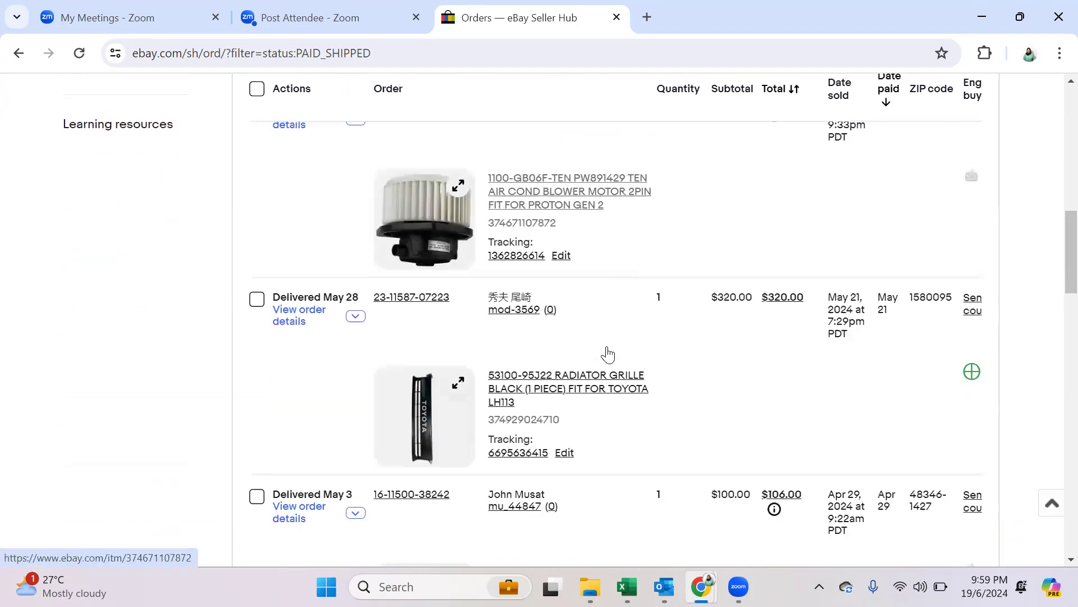
scroll(607, 350, down, 5)
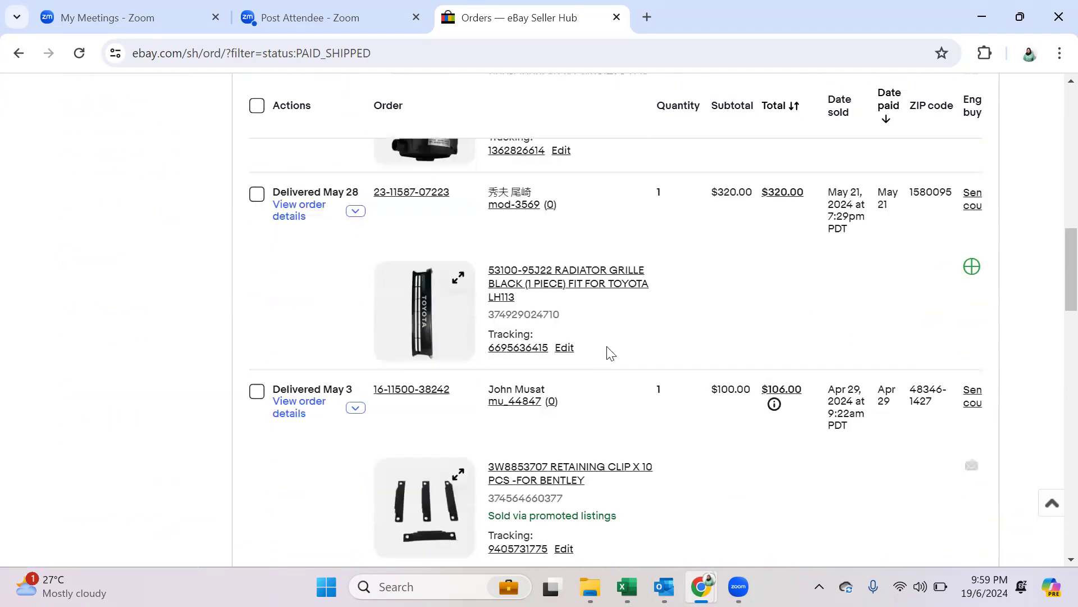
scroll(607, 348, down, 5)
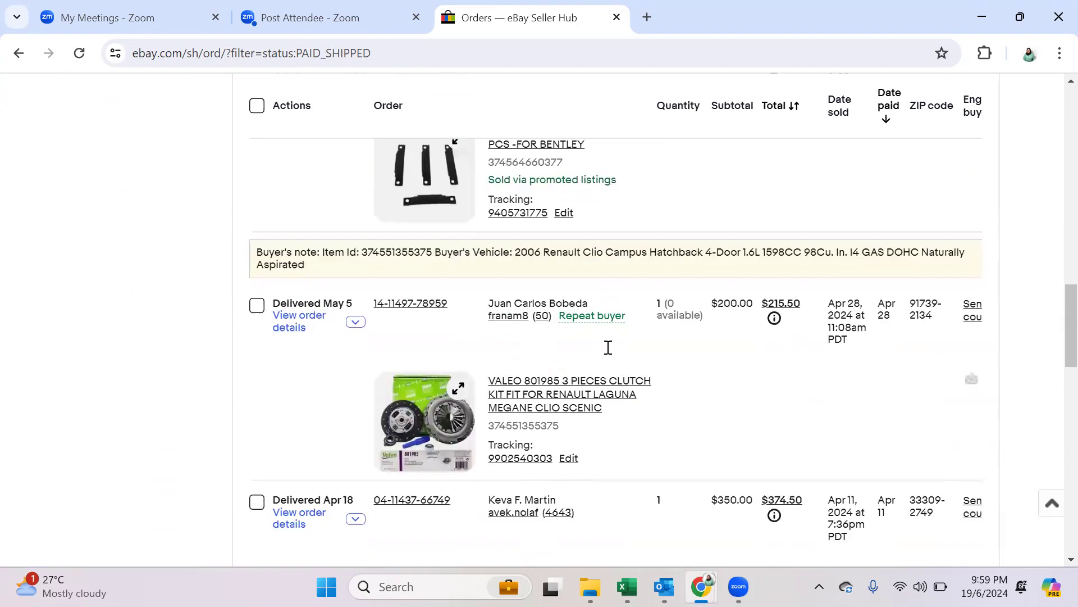
scroll(610, 352, down, 2)
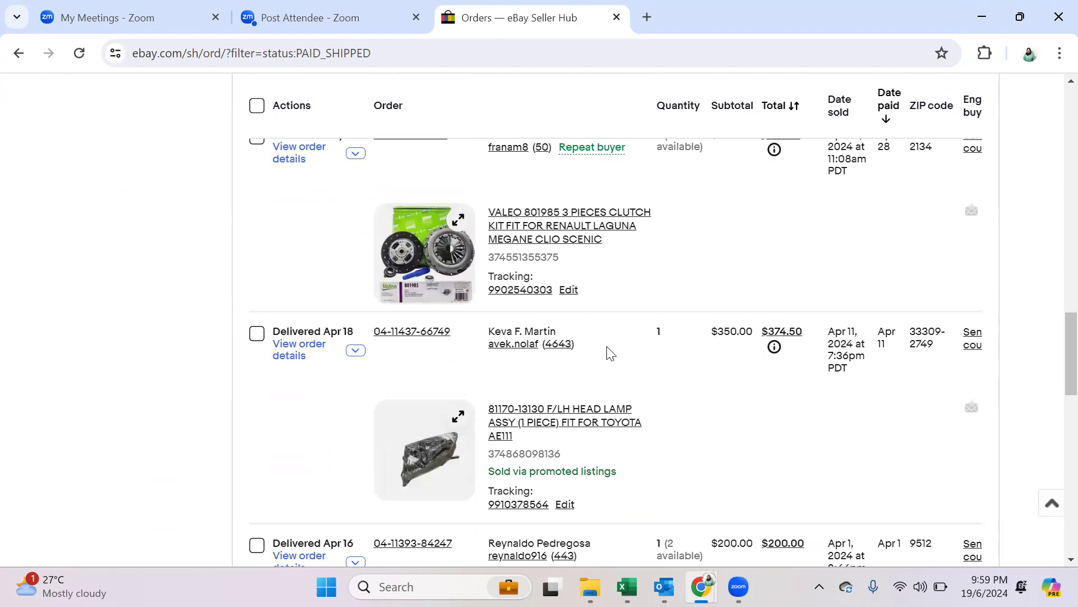
scroll(611, 353, up, 9)
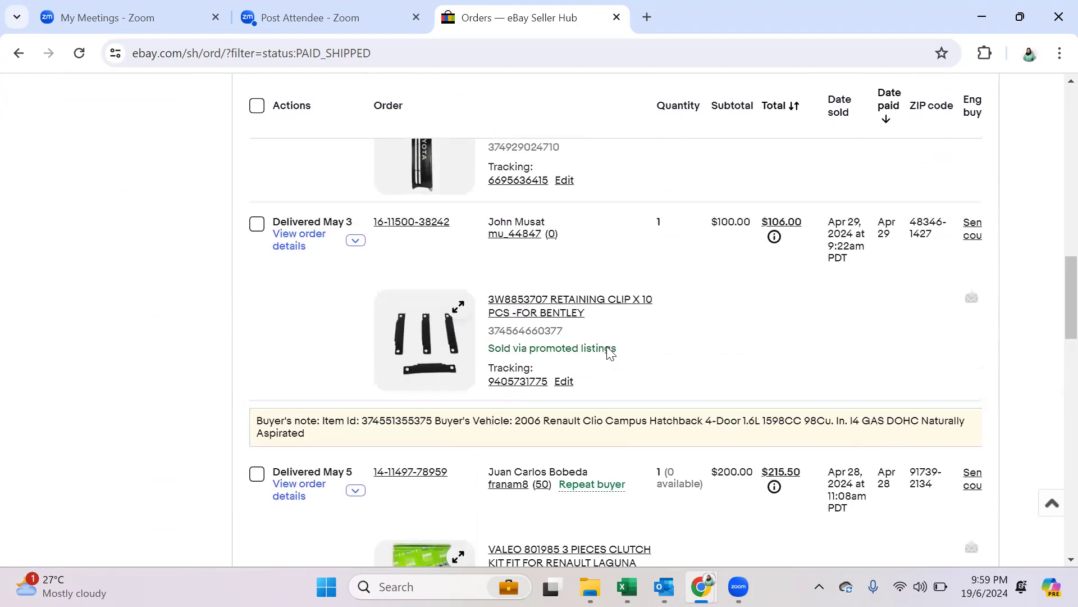
scroll(611, 352, up, 5)
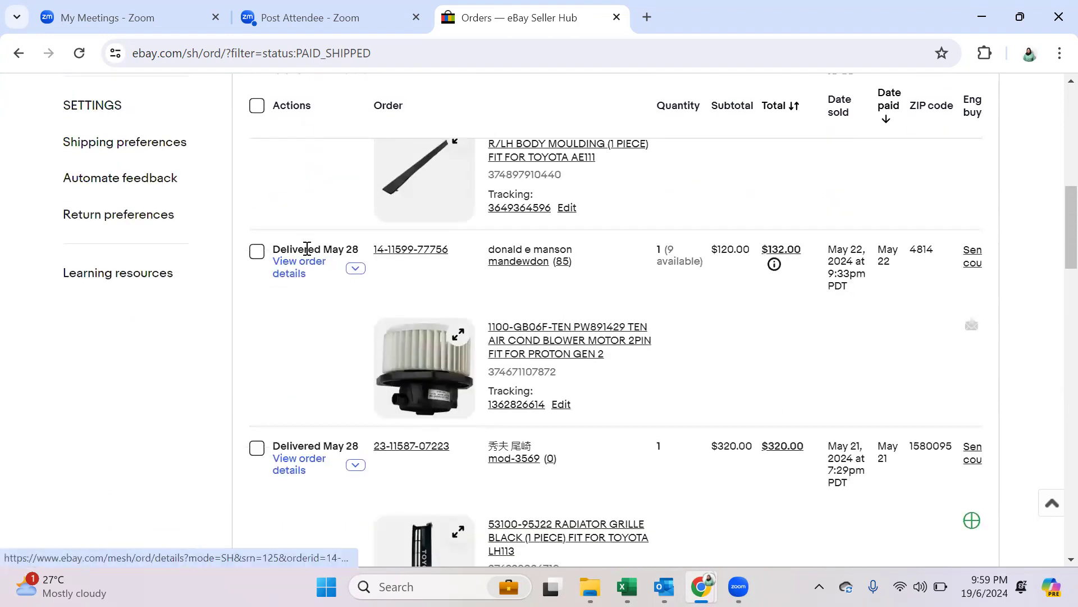
scroll(352, 261, up, 3)
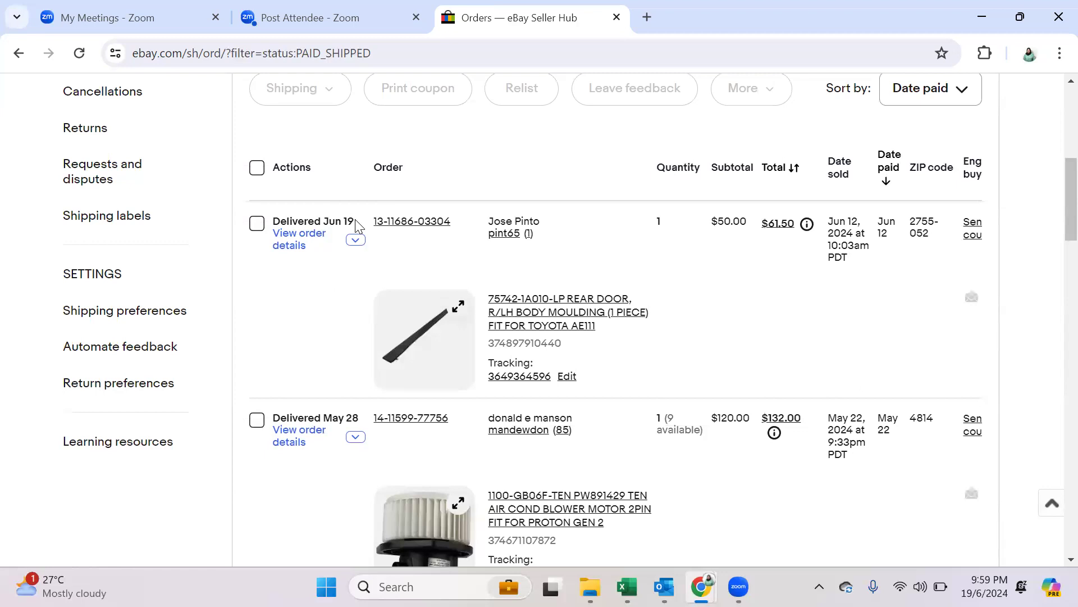
Step: Highlight the delivery status of the first order, for the Toyota AE111 rear door moulding, and examine its available order actions
drag(353, 219, 270, 223)
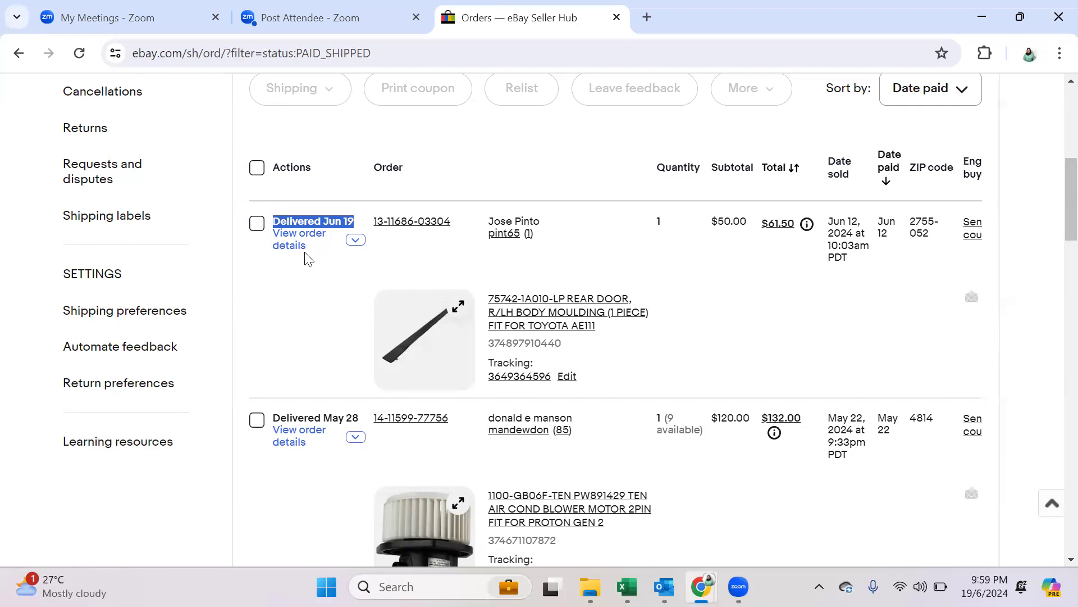
click(355, 240)
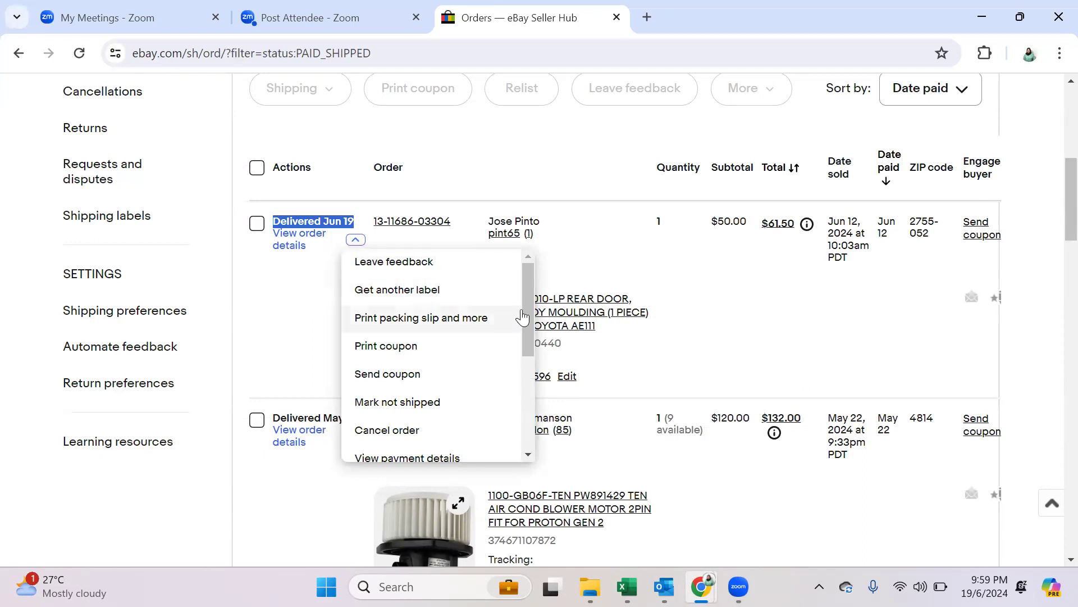
drag(531, 312, 554, 202)
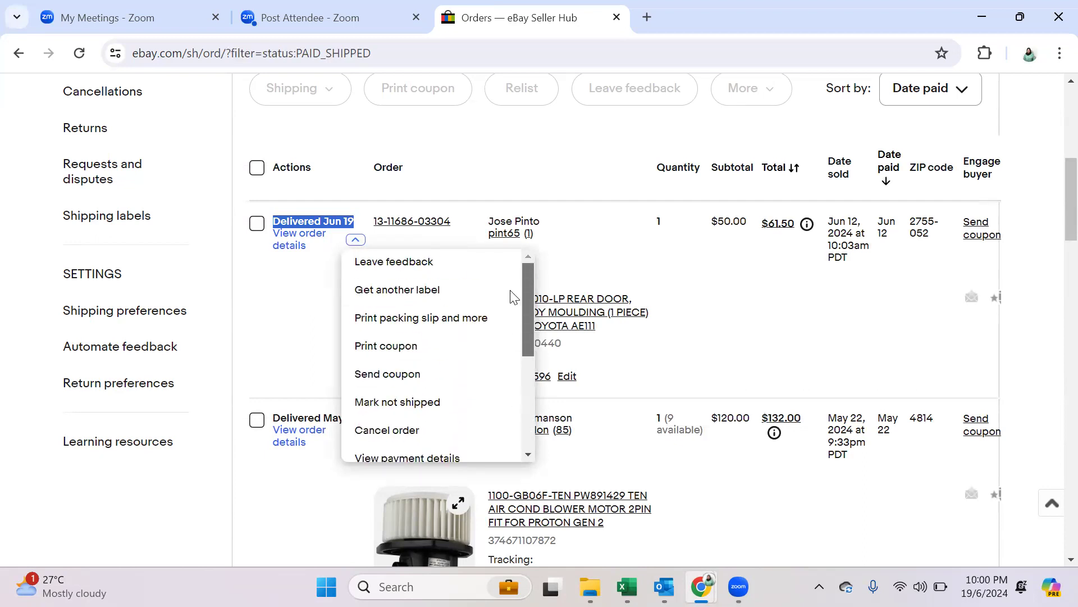
click(554, 202)
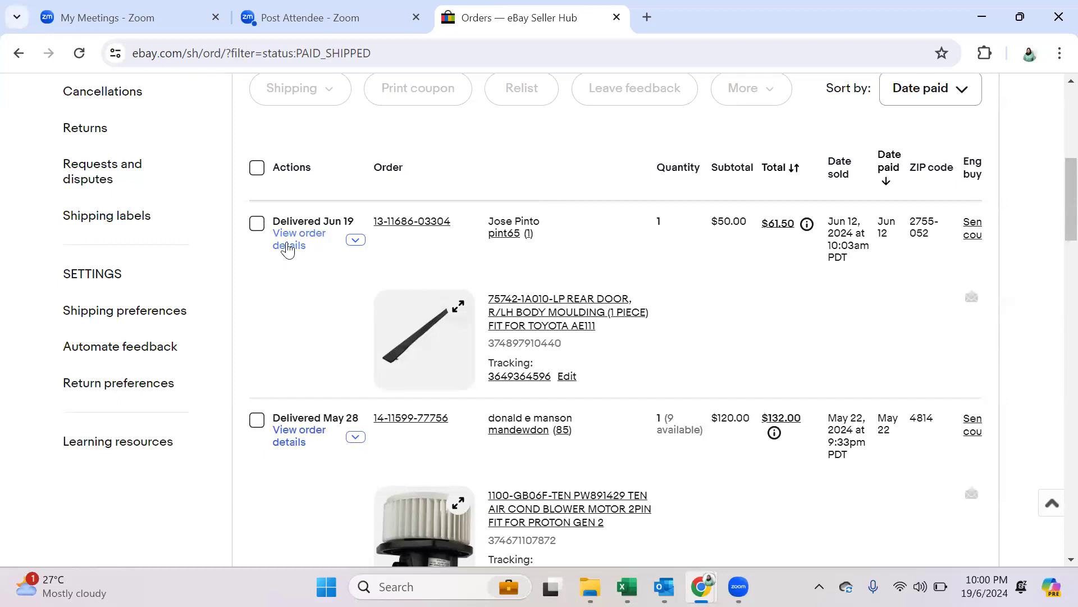
Step: Open the order details of the Toyota AE111 rear door moulding and highlight the buyer-paid and shipped dates in the delivery timeline
click(289, 248)
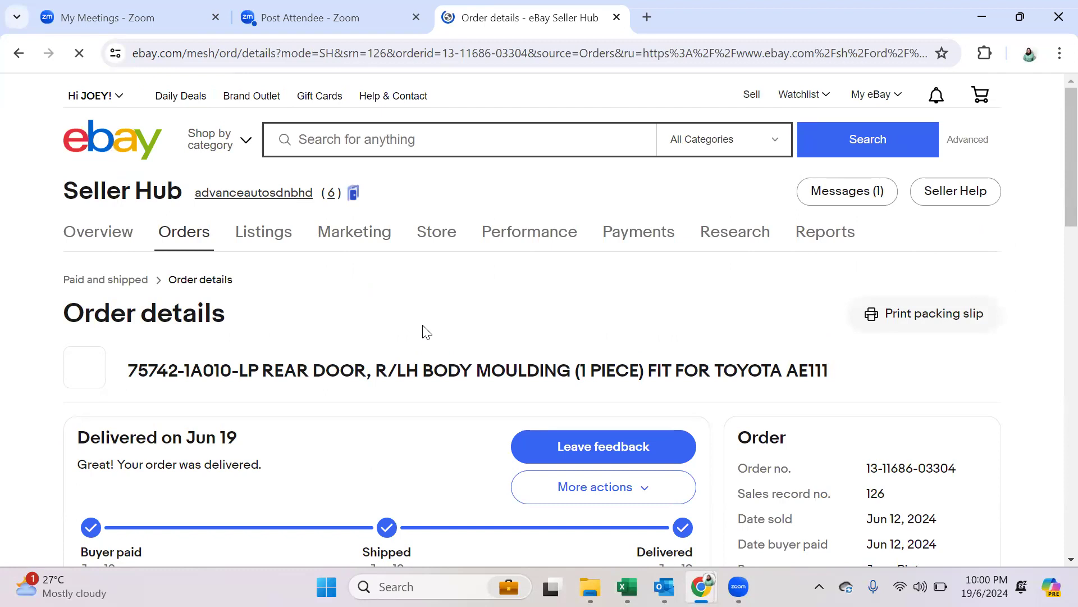
scroll(424, 331, down, 1)
scroll(424, 332, down, 2)
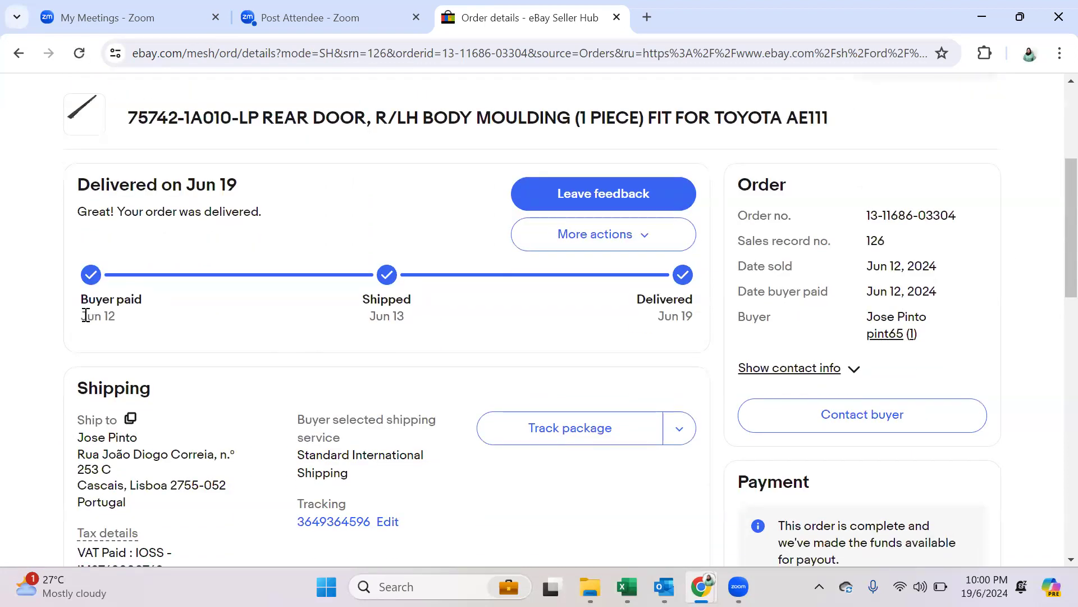
drag(85, 315, 116, 316)
click(85, 313)
drag(87, 310, 116, 317)
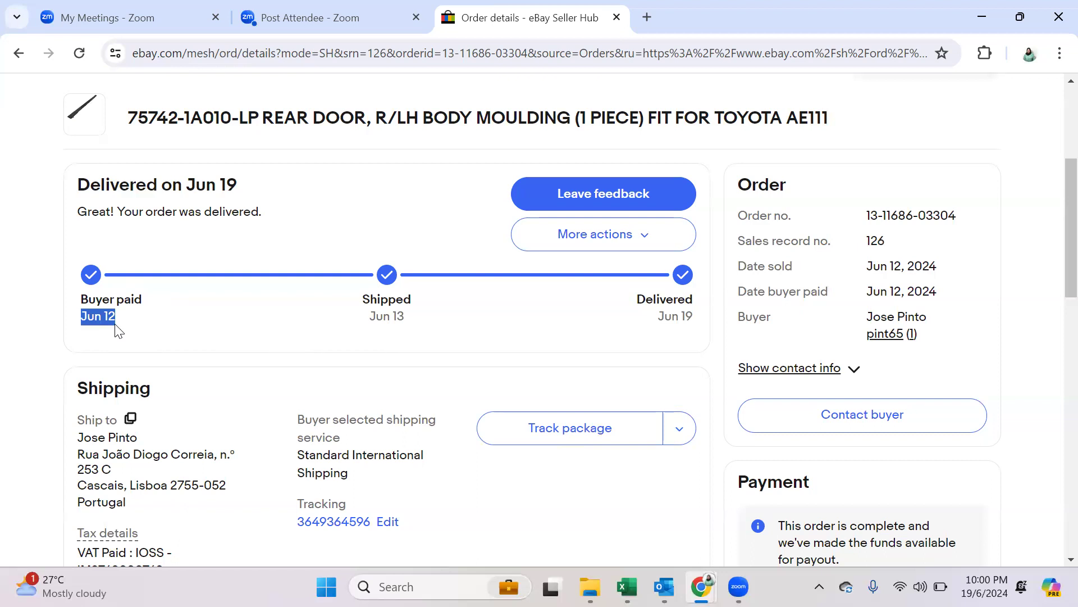
drag(411, 319, 369, 317)
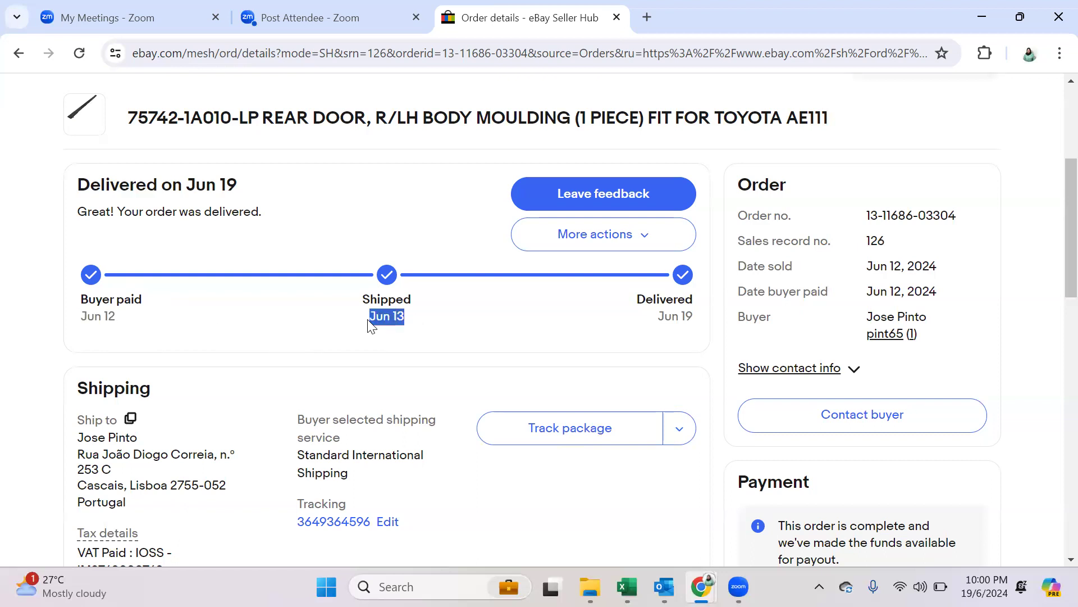